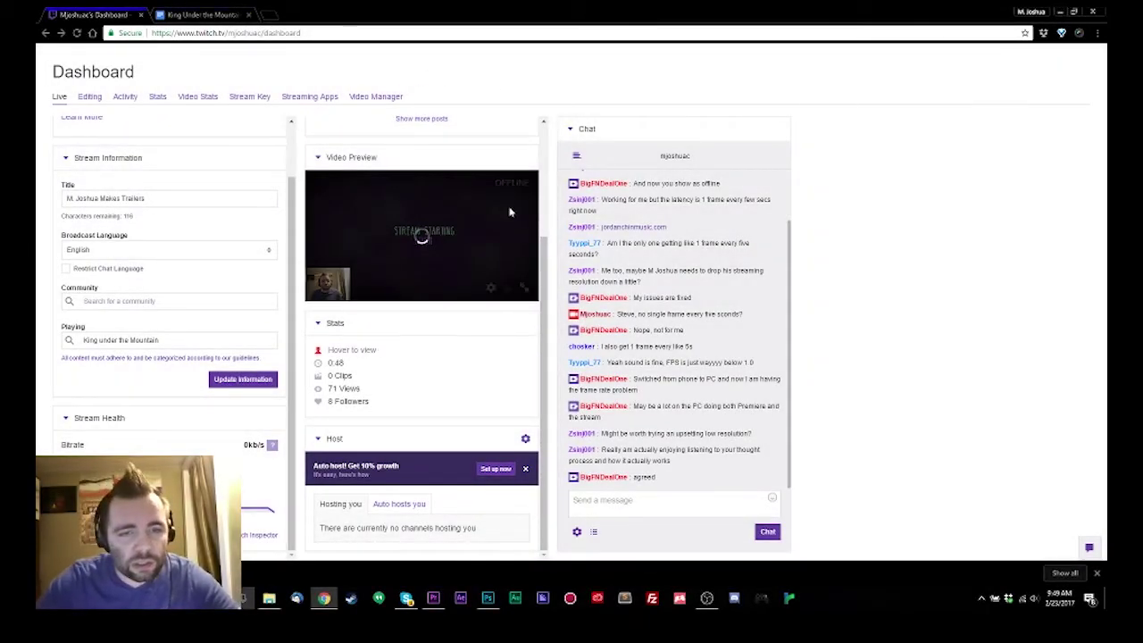
Minimize the Chrome window showing the Twitch dashboard.
{"action": "left_click", "coordinate": [1061, 12]}
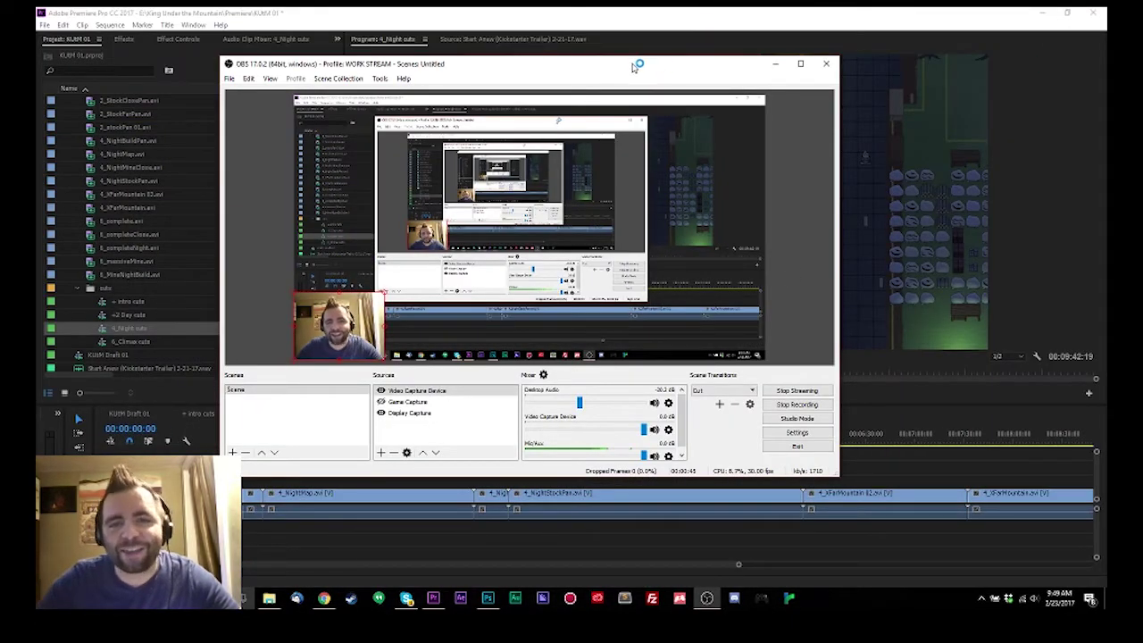
Nudge the OBS Studio window slightly, then minimize it to reveal Premiere Pro.
{"action": "mouse_move", "coordinate": [638, 64]}
{"action": "left_mouse_down"}
{"action": "mouse_move", "coordinate": [605, 78]}
{"action": "mouse_move", "coordinate": [661, 75]}
{"action": "mouse_move", "coordinate": [640, 76]}
{"action": "left_mouse_up"}
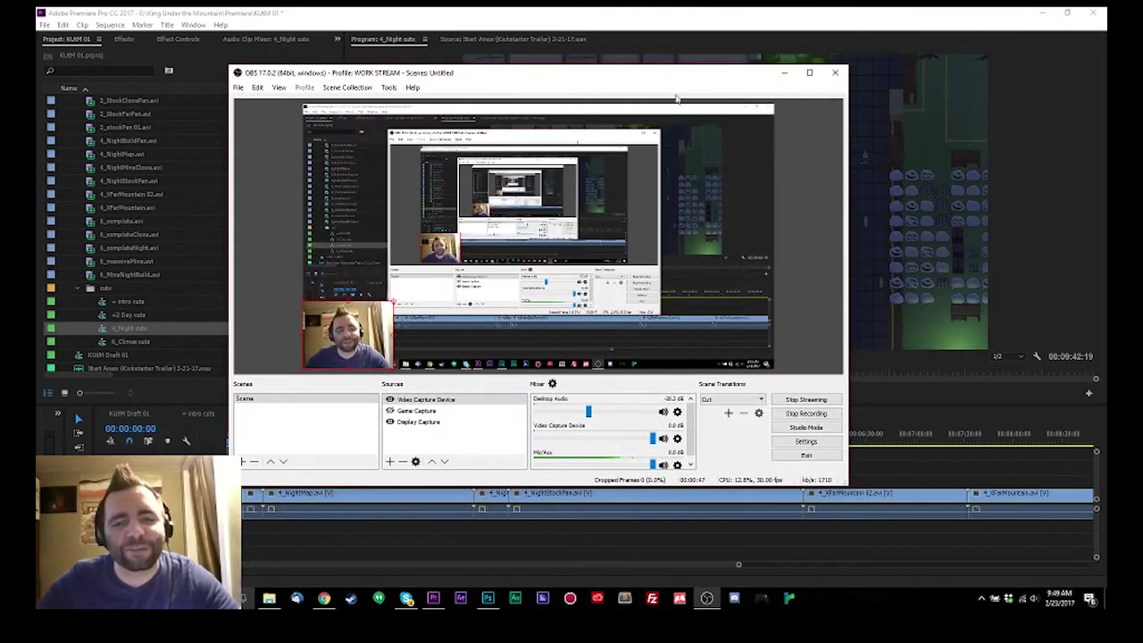
{"action": "left_click", "coordinate": [785, 74]}
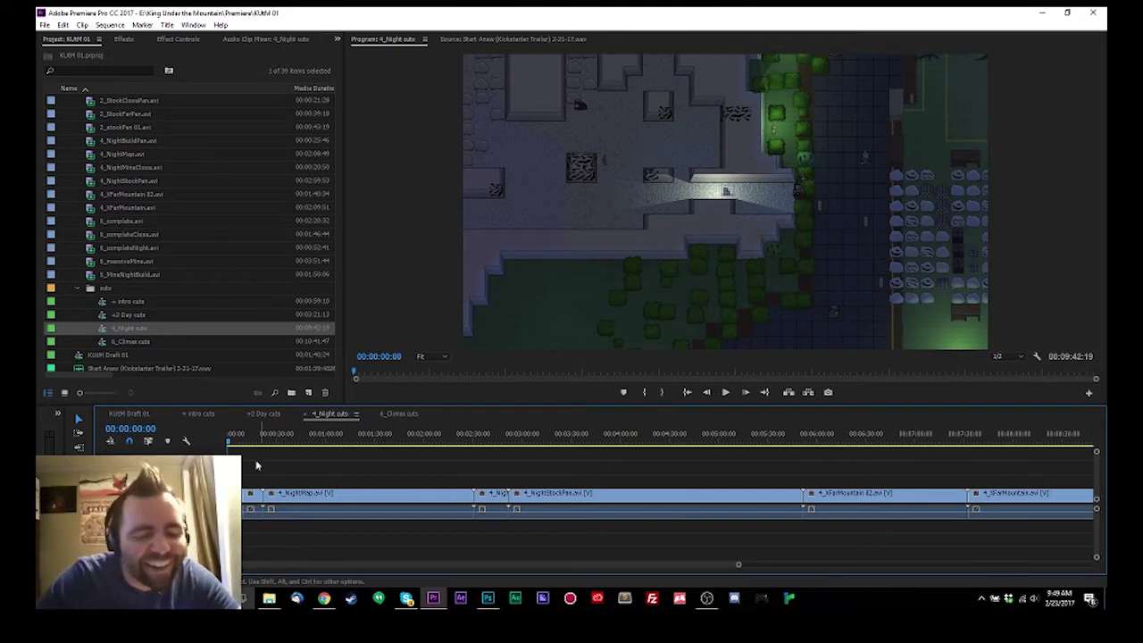
Review 4_Night cuts, enlarge the monitor panels, and ripple-trim the first clip's head at about 17 seconds.
{"action": "key", "text": "space"}
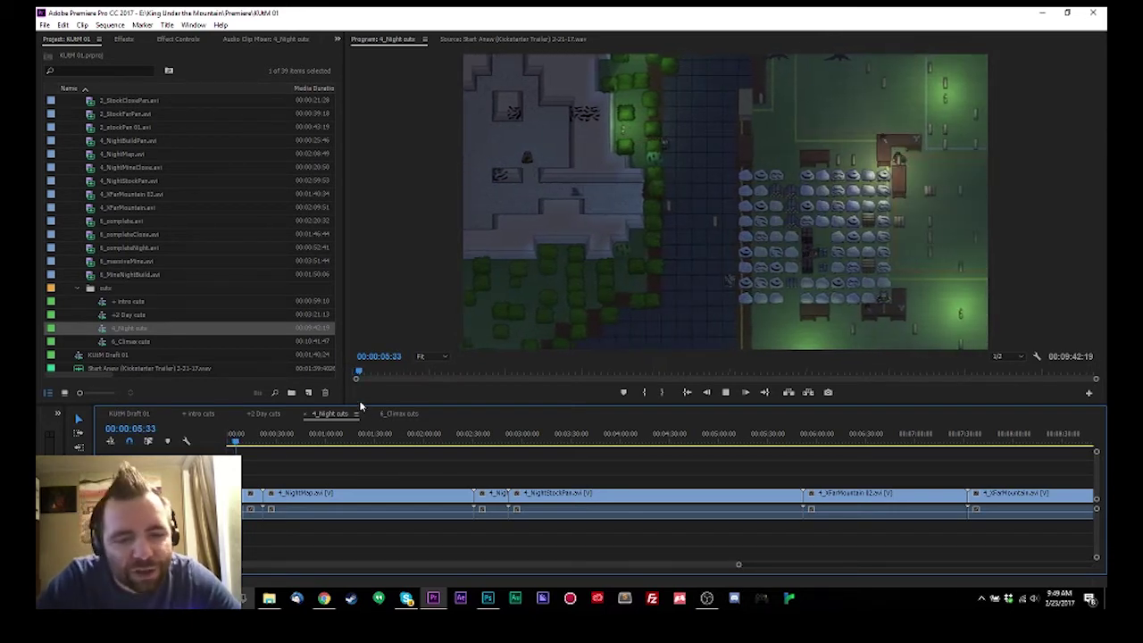
{"action": "left_click_drag", "start_coordinate": [365, 404], "coordinate": [359, 441]}
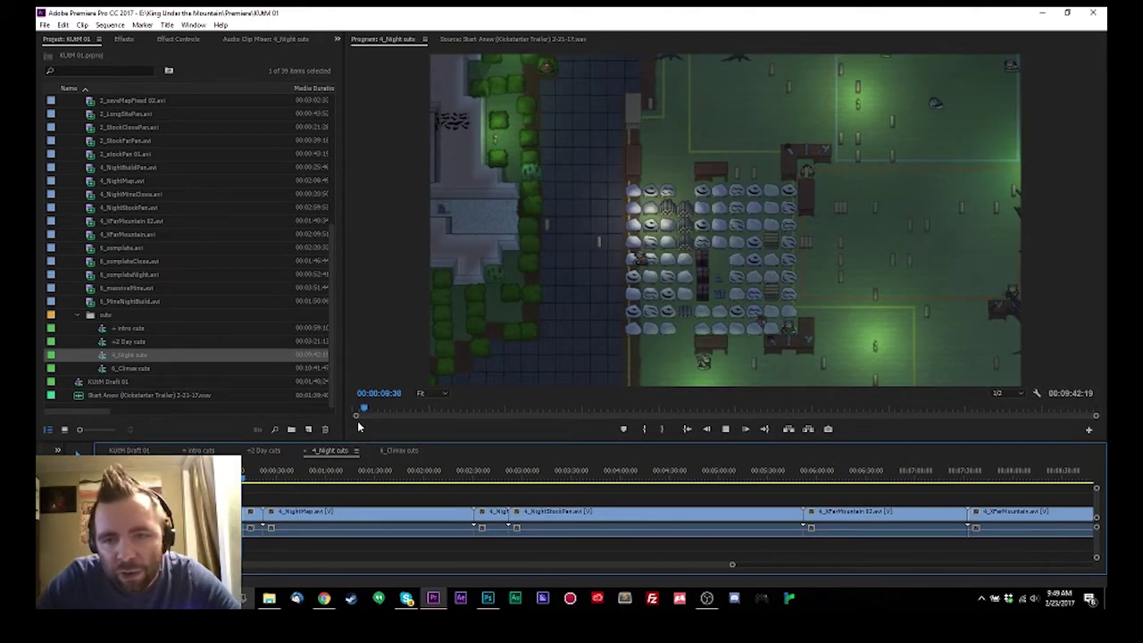
{"action": "key", "text": "space"}
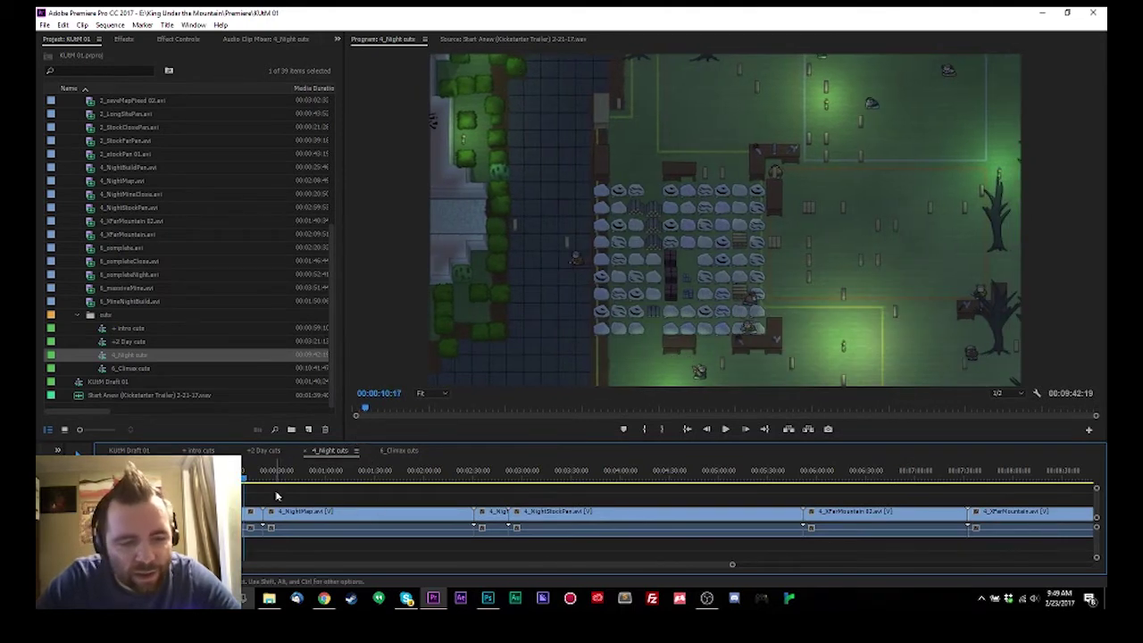
{"action": "key", "text": "space"}
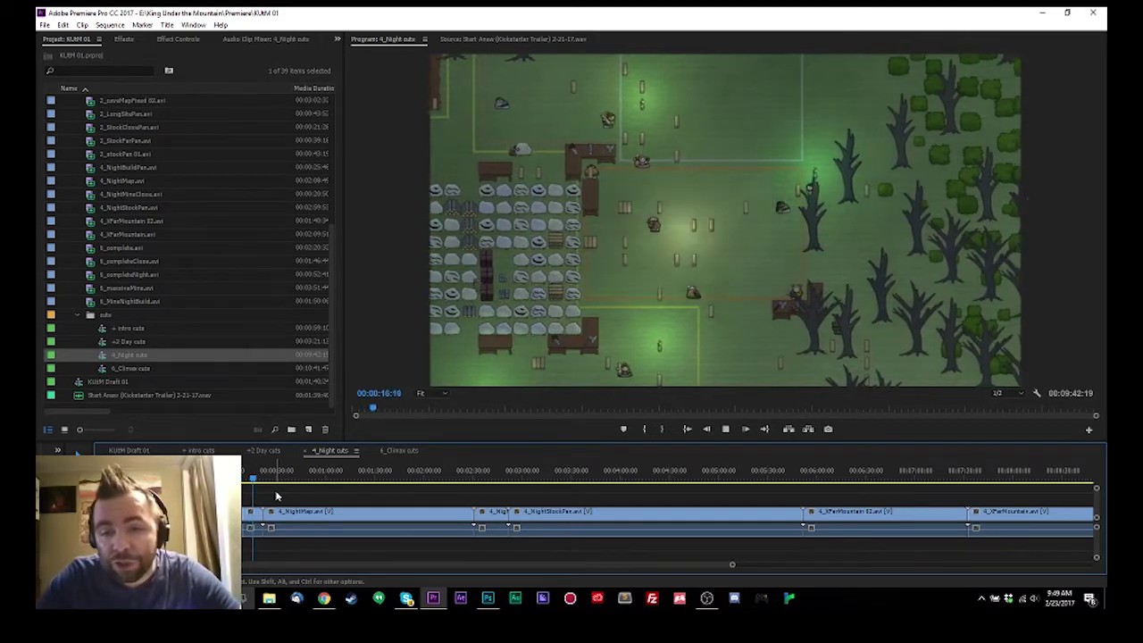
{"action": "key", "text": "space"}
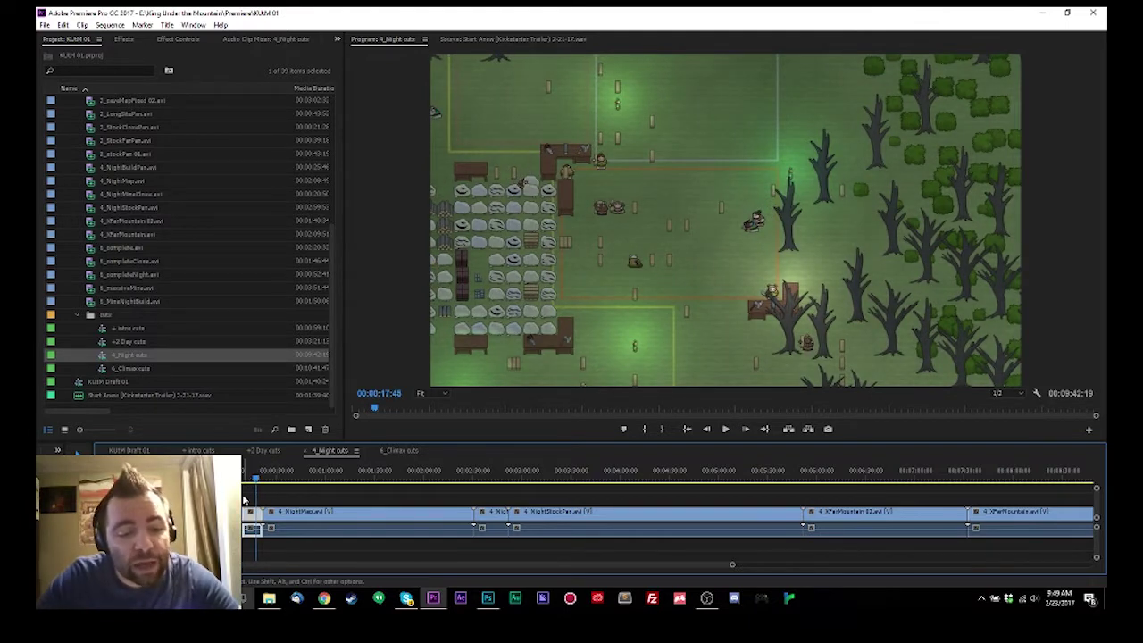
{"action": "key", "text": "q"}
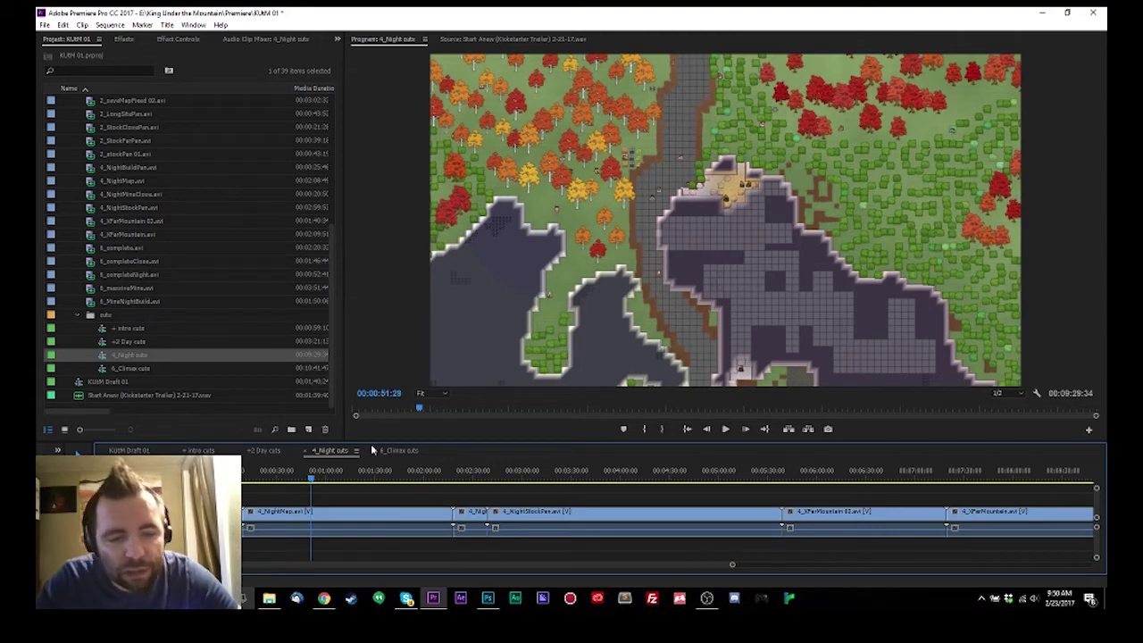
{"action": "key", "text": "space"}
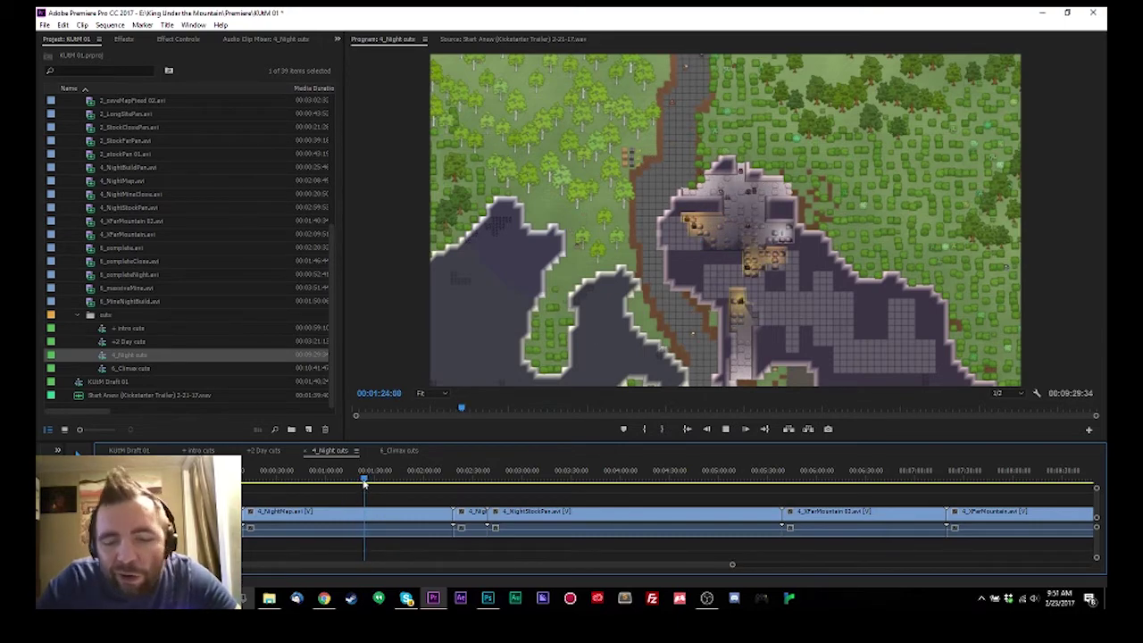
{"action": "mouse_move", "coordinate": [364, 482]}
{"action": "left_mouse_down"}
{"action": "mouse_move", "coordinate": [403, 486]}
{"action": "mouse_move", "coordinate": [372, 482]}
{"action": "left_mouse_up"}
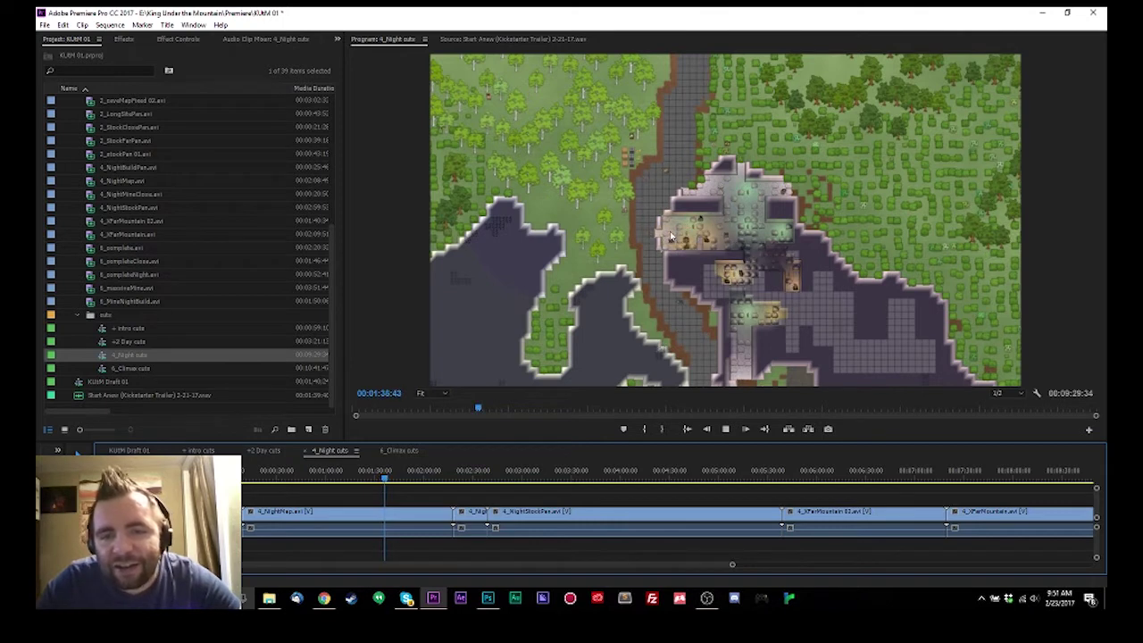
{"action": "key", "text": "space"}
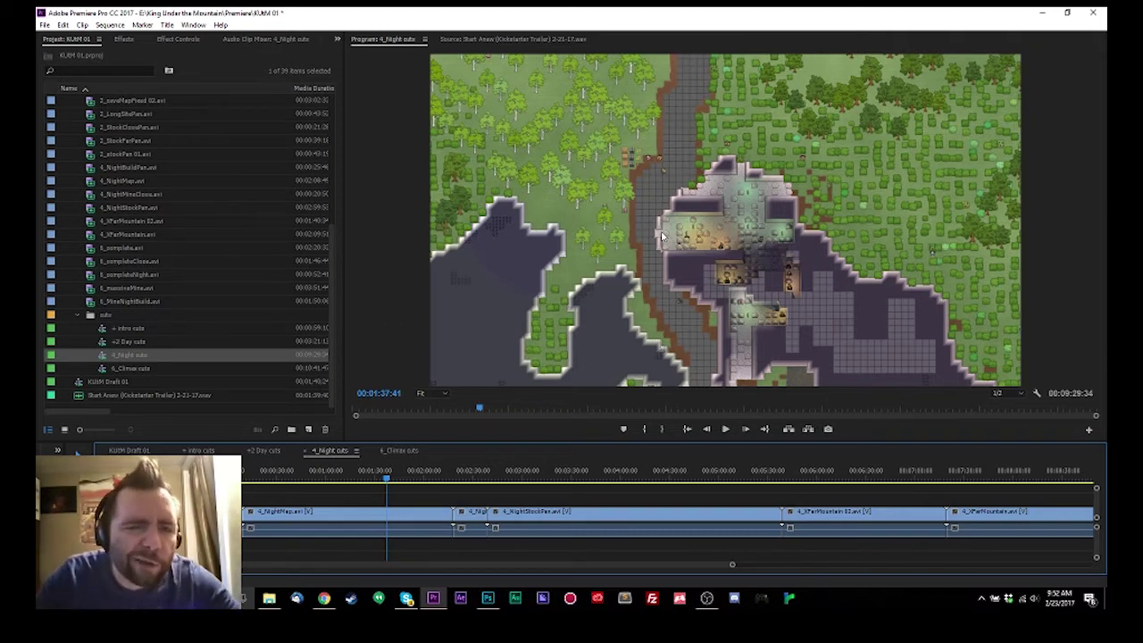
{"action": "left_click", "coordinate": [419, 482]}
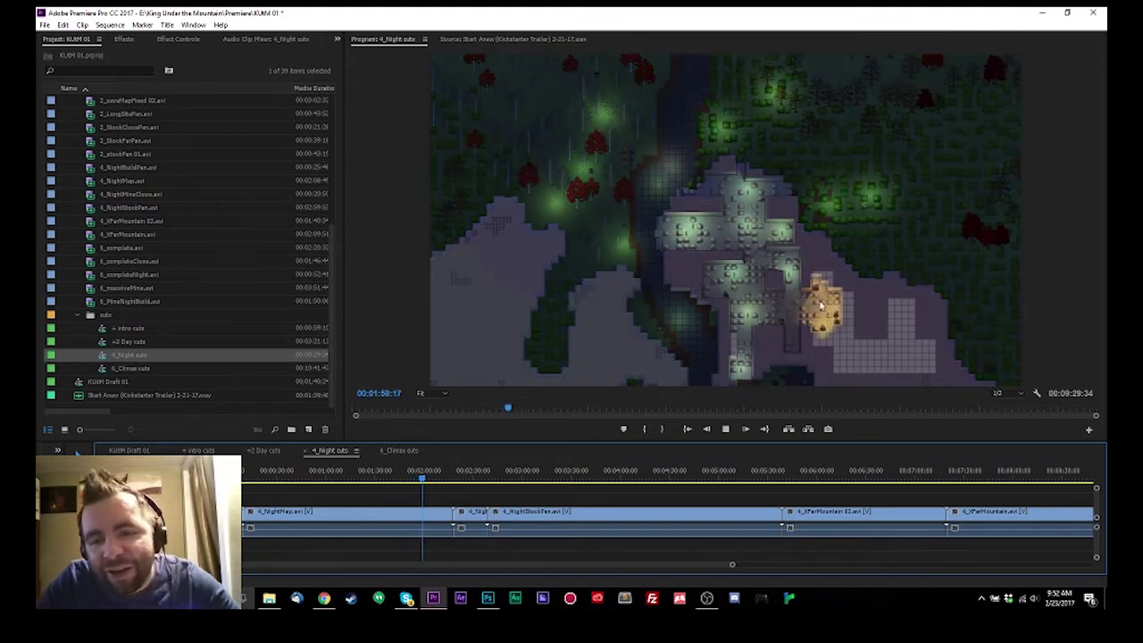
{"action": "key", "text": "space"}
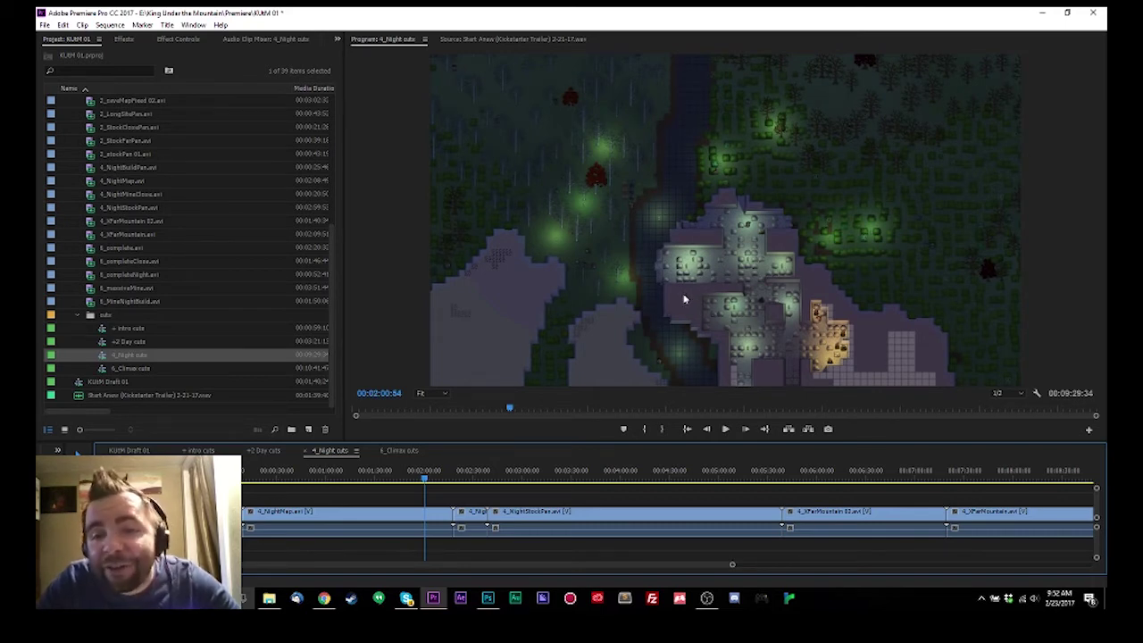
{"action": "key", "text": "space"}
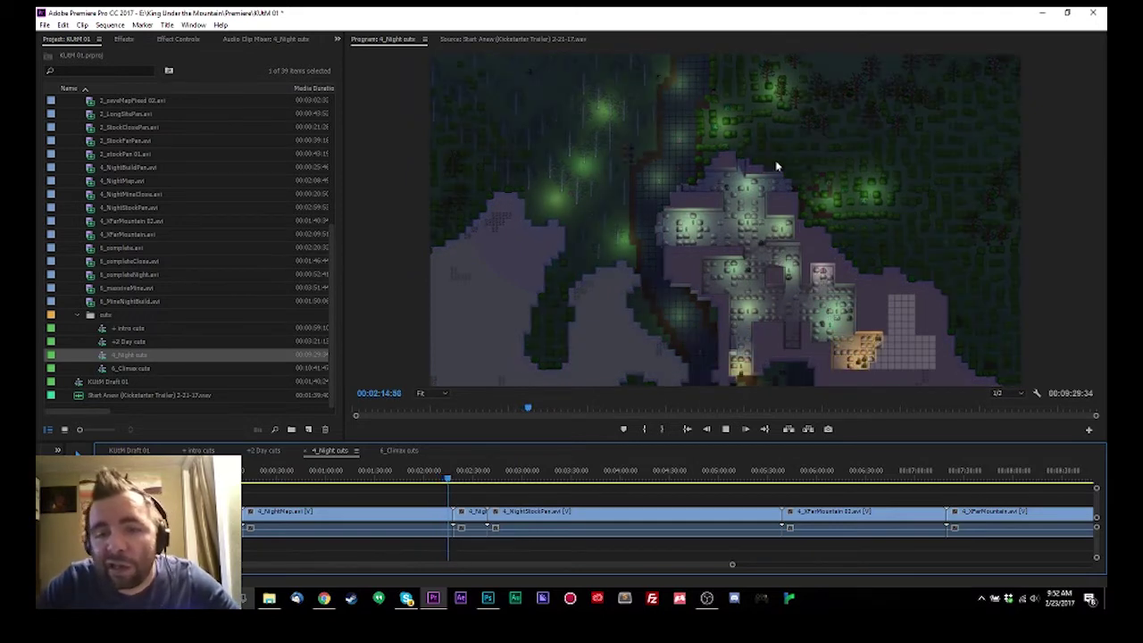
{"action": "key", "text": "space"}
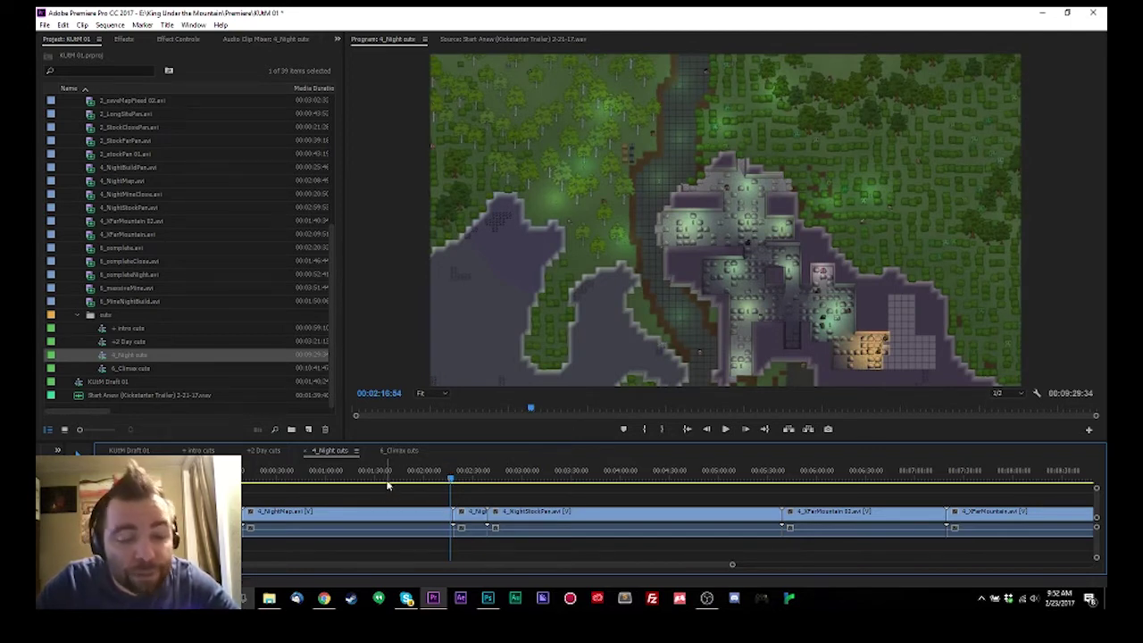
{"action": "left_click", "coordinate": [274, 484]}
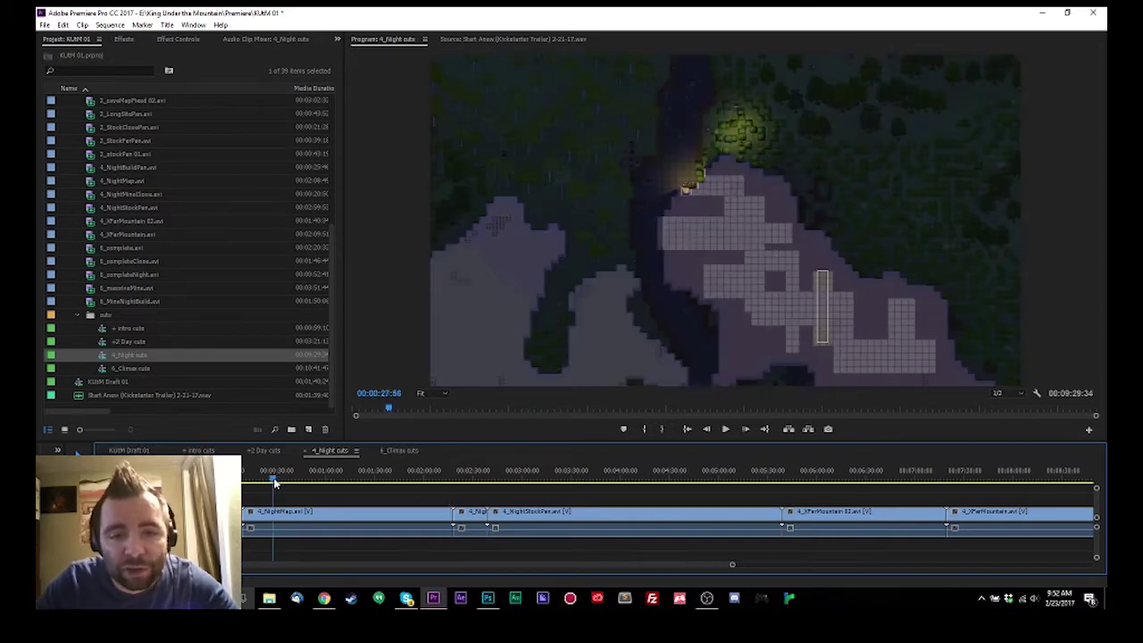
{"action": "left_click", "coordinate": [421, 472]}
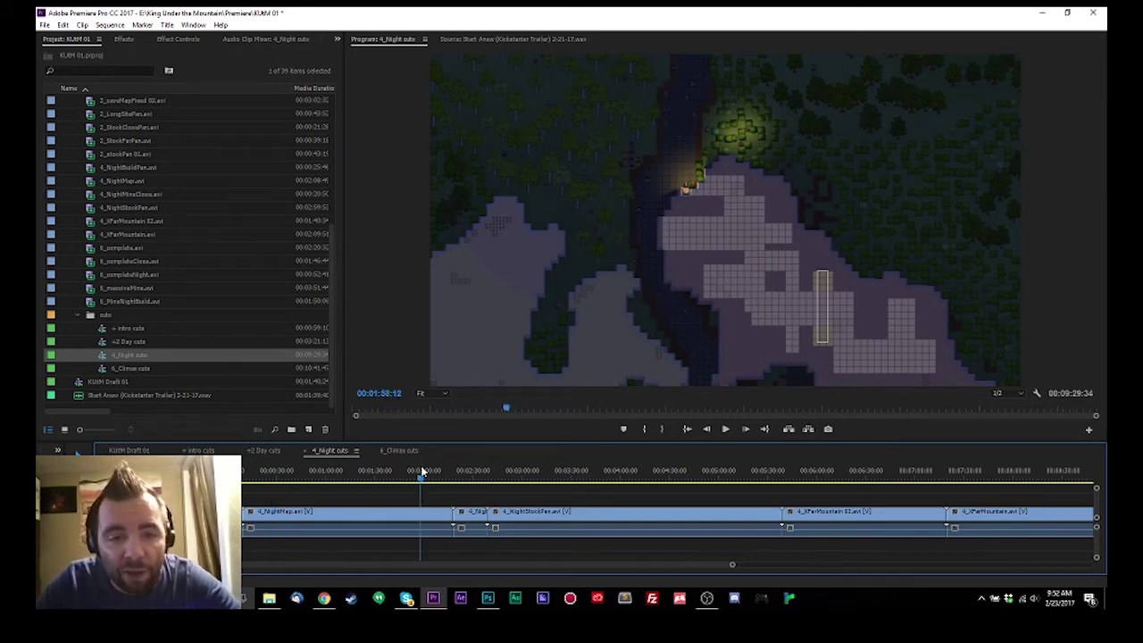
{"action": "left_click", "coordinate": [434, 472]}
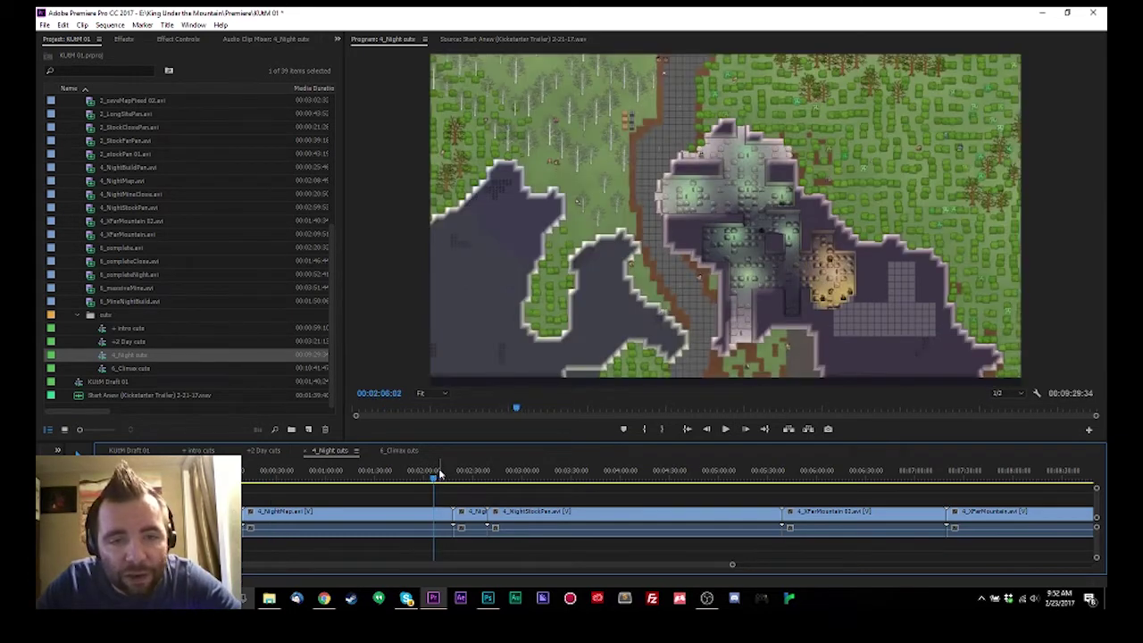
{"action": "left_click", "coordinate": [446, 472]}
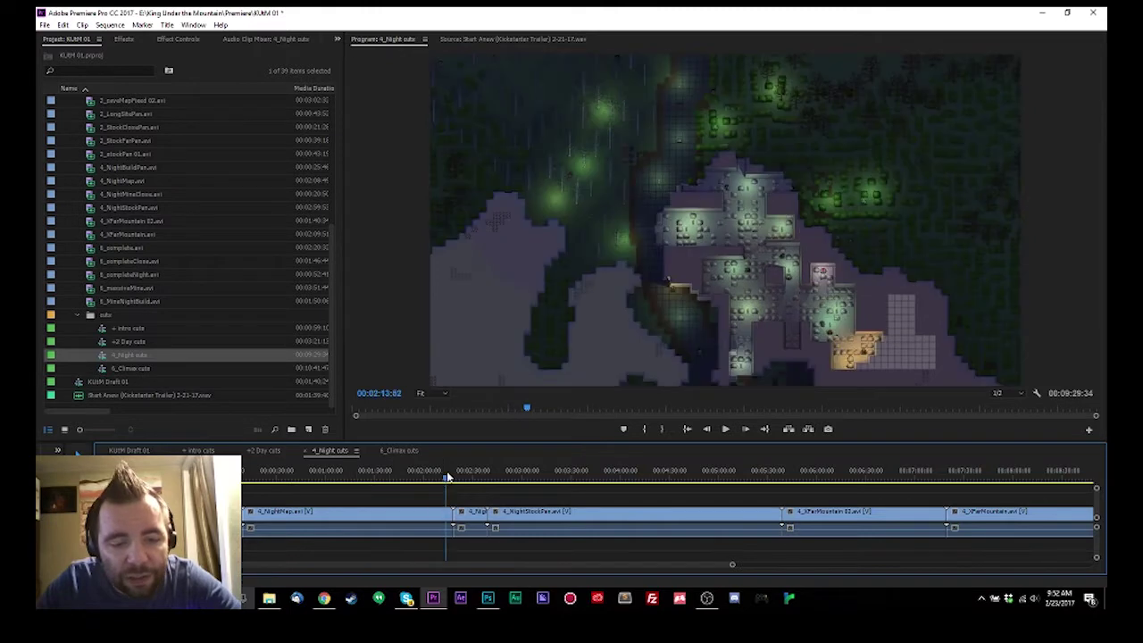
{"action": "left_click", "coordinate": [258, 473]}
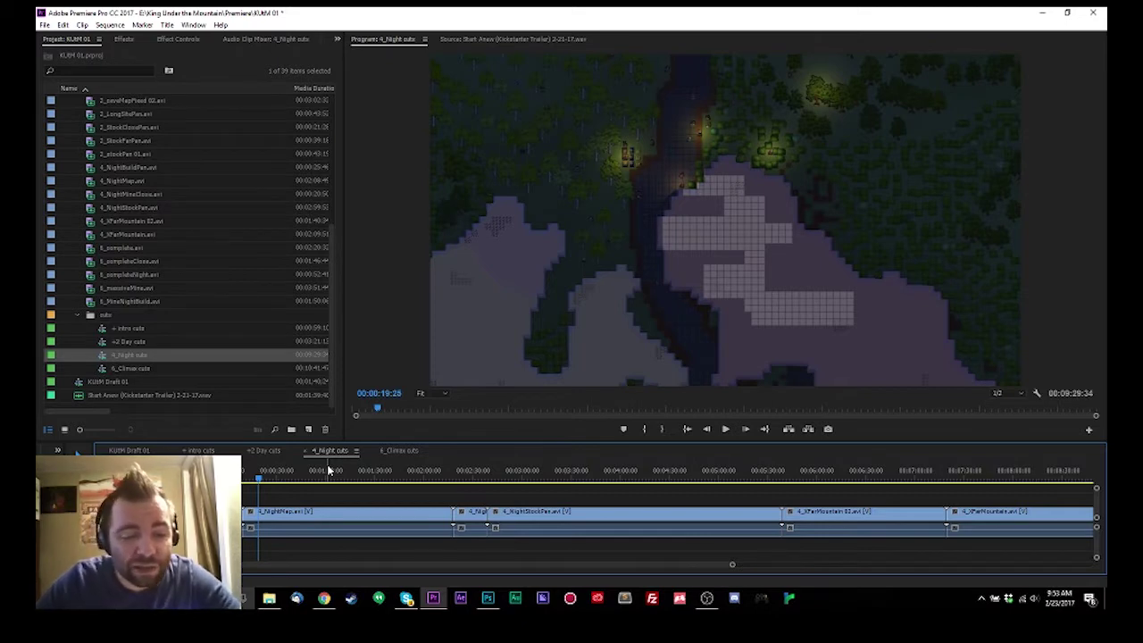
Drag 4_NightMap.avi from V1 up onto V2, leaving an empty gap beneath it.
{"action": "left_click_drag", "start_coordinate": [259, 471], "coordinate": [247, 471]}
{"action": "left_click_drag", "start_coordinate": [282, 515], "coordinate": [281, 498]}
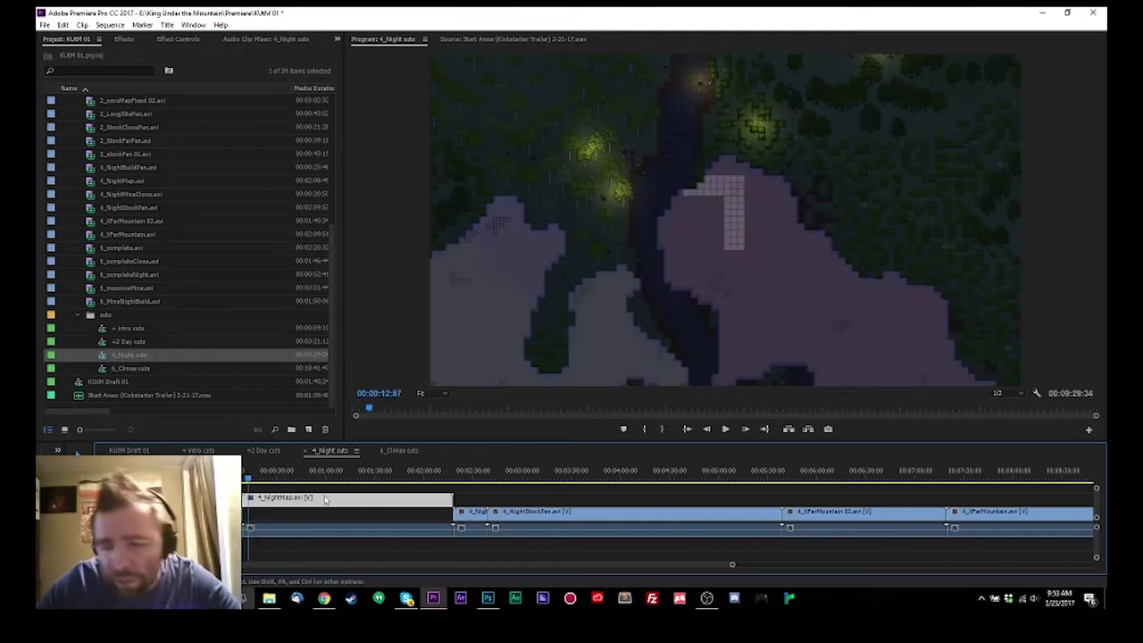
{"action": "left_click_drag", "start_coordinate": [362, 473], "coordinate": [423, 480]}
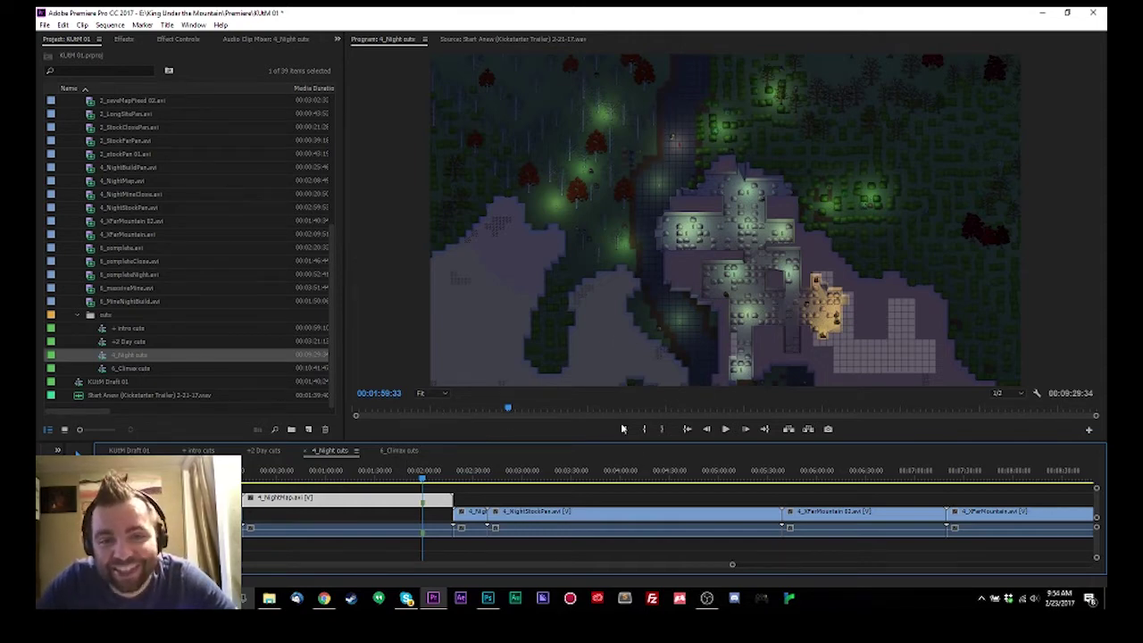
Review the night scene around 2:13 in the 4_Night cuts sequence.
{"action": "left_click", "coordinate": [436, 473]}
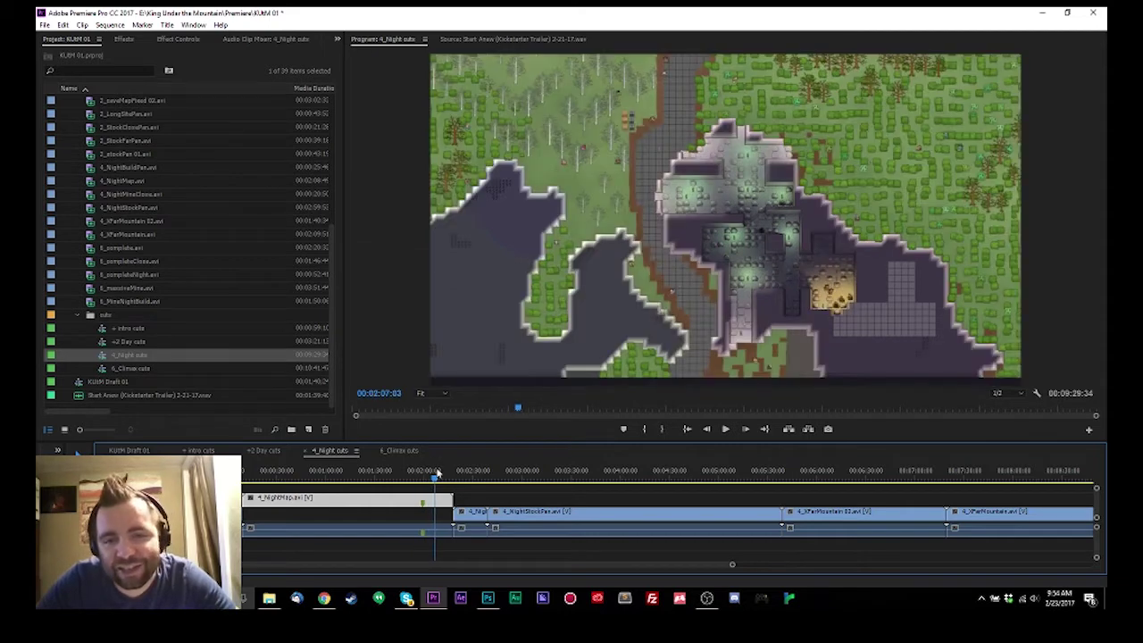
{"action": "left_click", "coordinate": [443, 474]}
{"action": "key", "text": "space"}
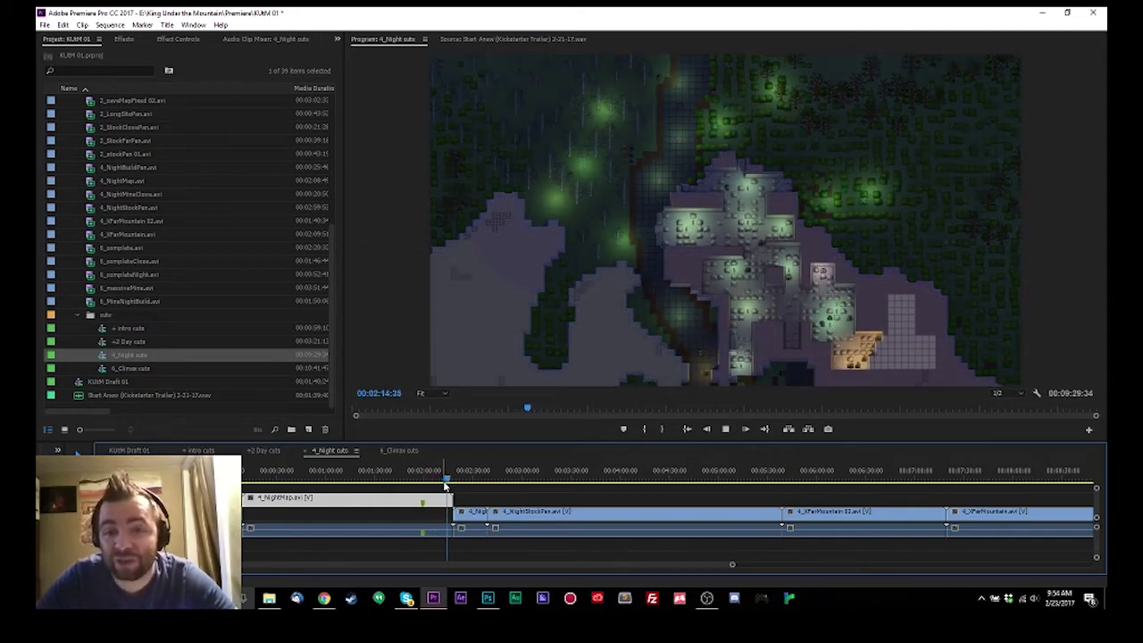
{"action": "key", "text": "space"}
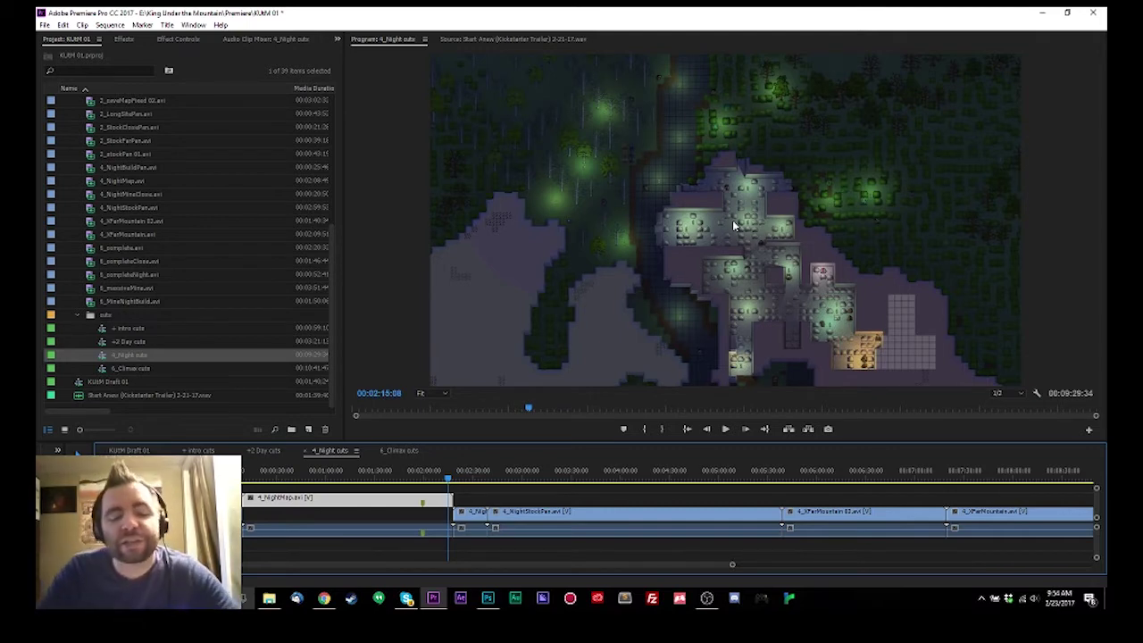
Ripple-trim the 4_NightMap/4_NightStockPan cut near 2:21, making 00:09:28:58, and play it back.
{"action": "left_click", "coordinate": [461, 472]}
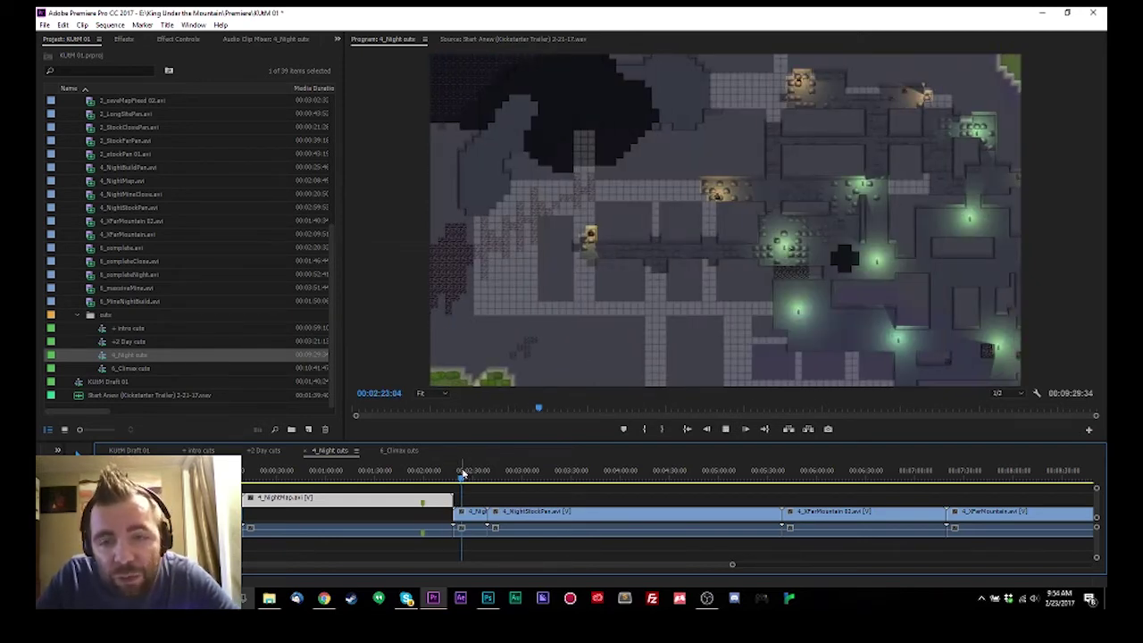
{"action": "left_click", "coordinate": [459, 475]}
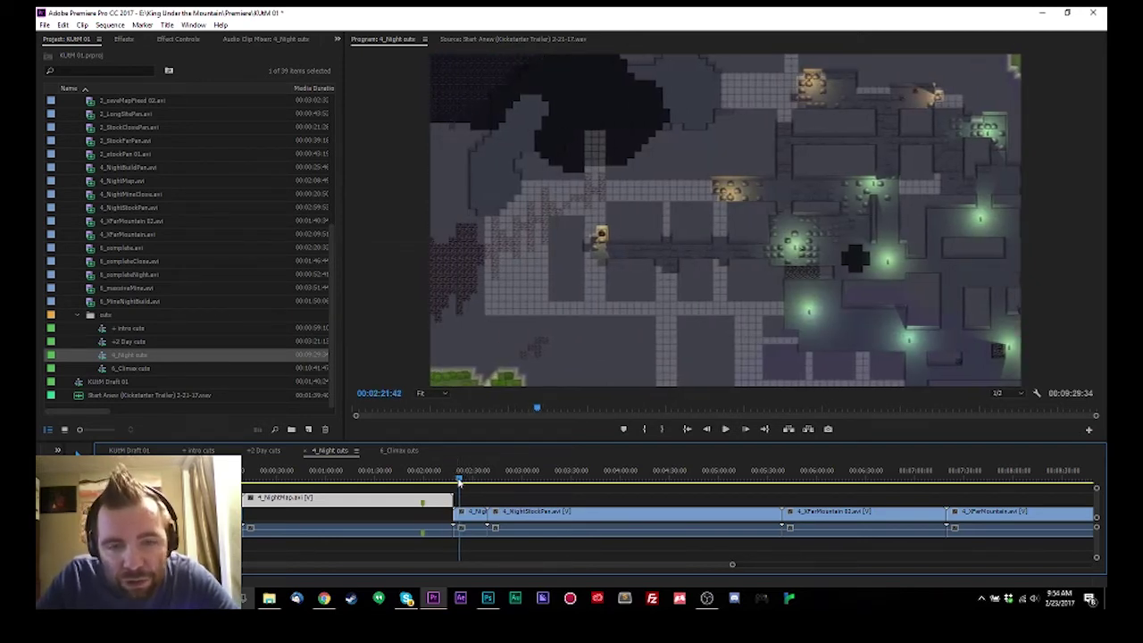
{"action": "left_click", "coordinate": [459, 480]}
{"action": "left_click", "coordinate": [459, 486]}
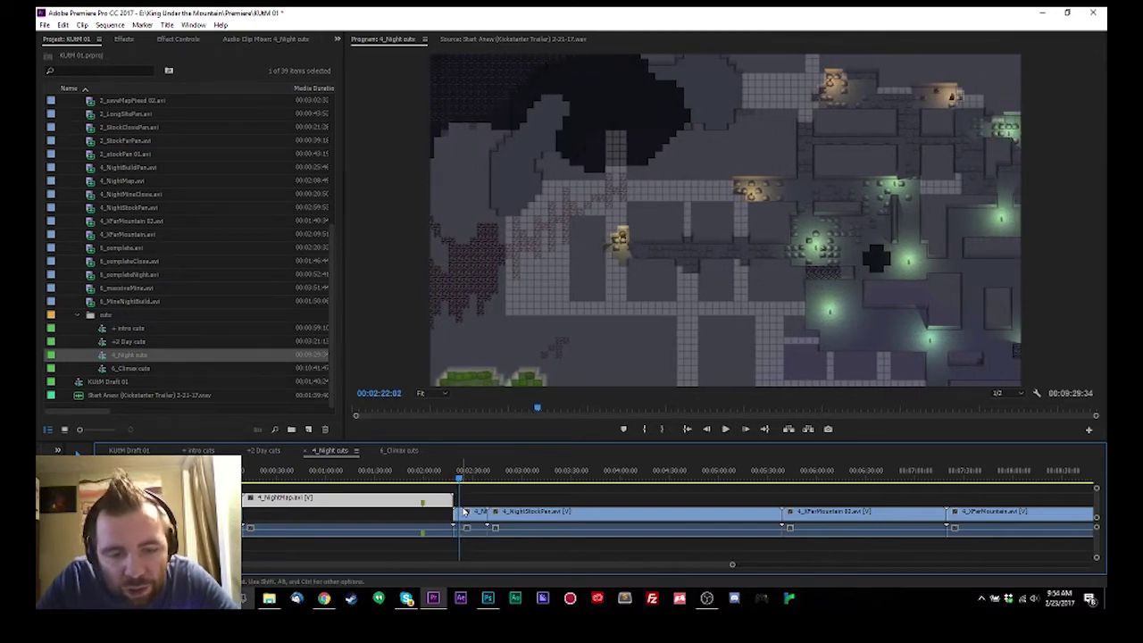
{"action": "left_click_drag", "start_coordinate": [464, 511], "coordinate": [460, 508]}
{"action": "key", "text": "space"}
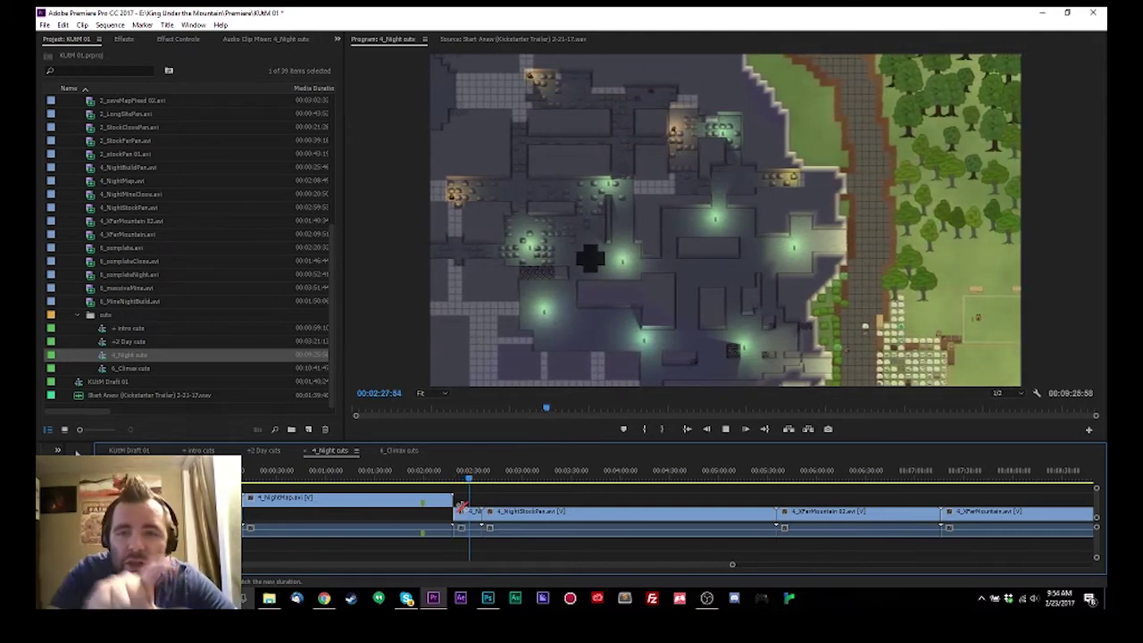
{"action": "key", "text": "space"}
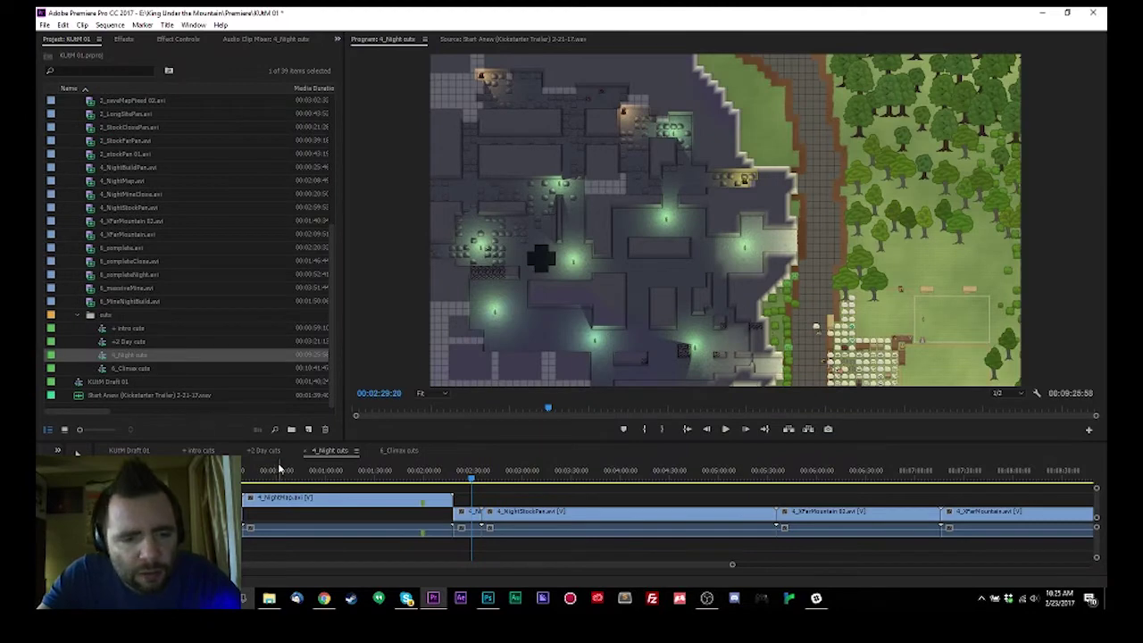
Ripple-trim about a second off the head of 4_NightMap, bringing the sequence to 00:09:28:01.
{"action": "left_click", "coordinate": [264, 478]}
{"action": "left_click_drag", "start_coordinate": [264, 478], "coordinate": [228, 478]}
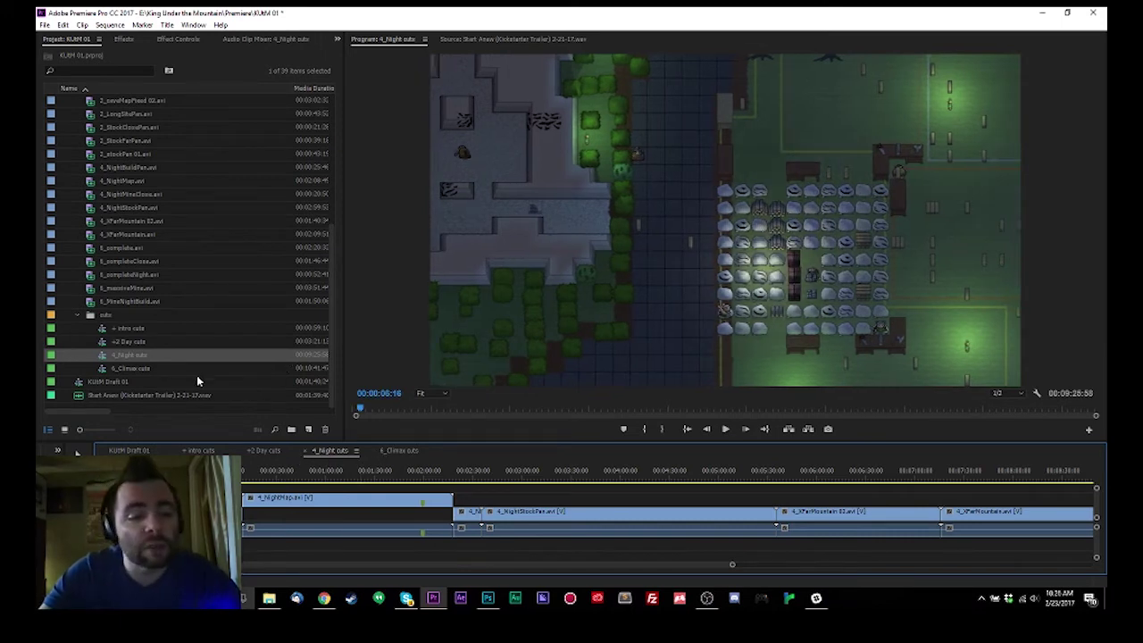
{"action": "key", "text": "space"}
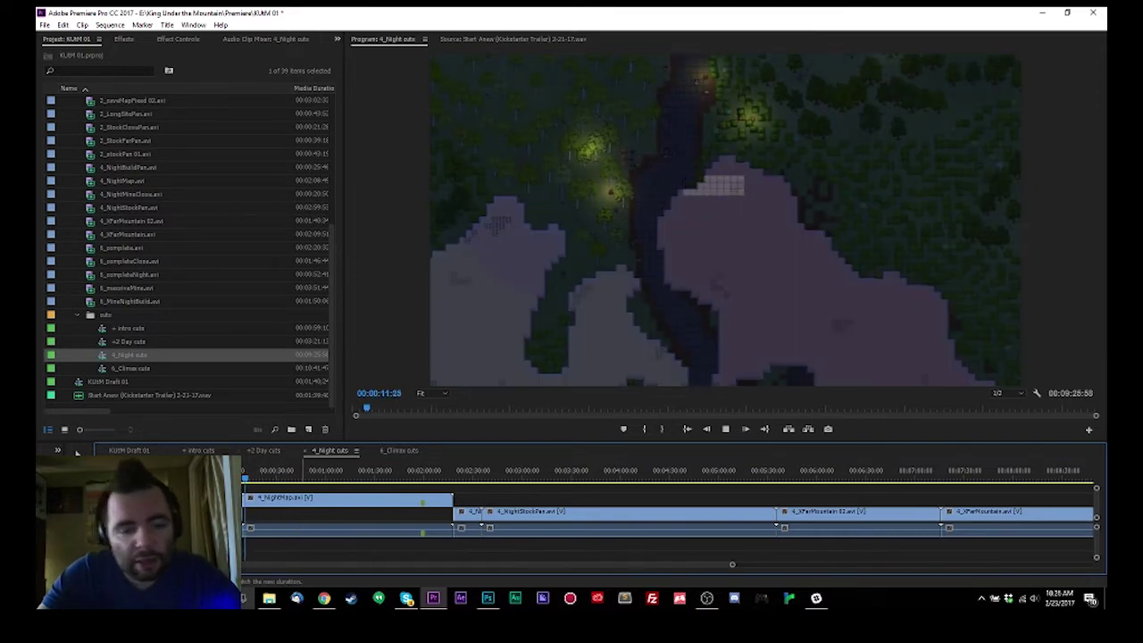
{"action": "left_click", "coordinate": [246, 481]}
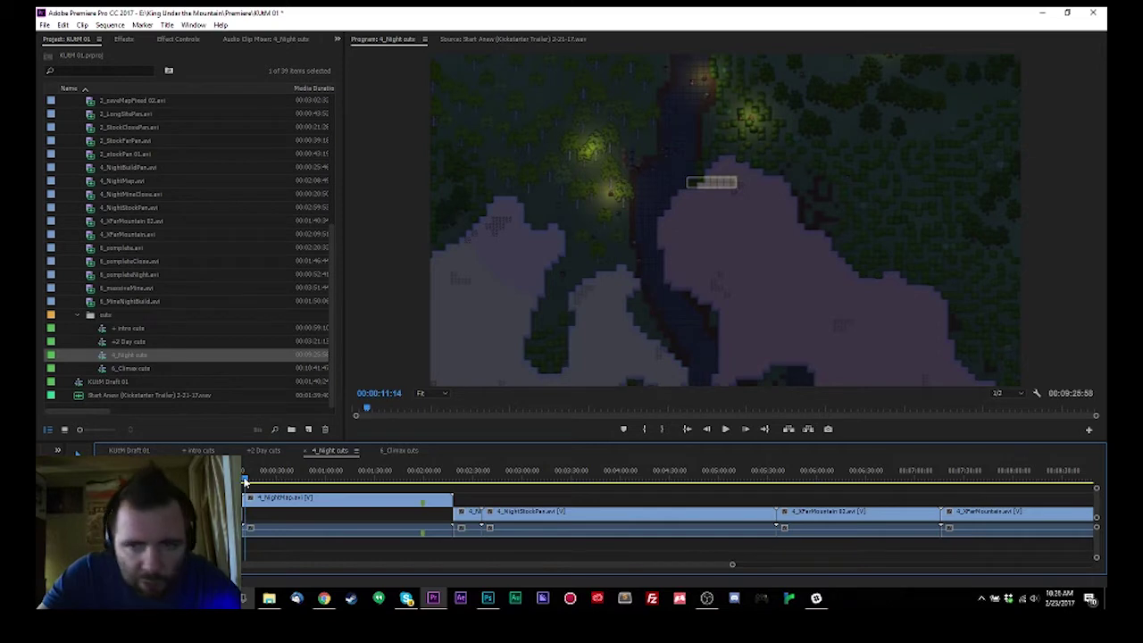
{"action": "left_click_drag", "start_coordinate": [245, 481], "coordinate": [244, 481]}
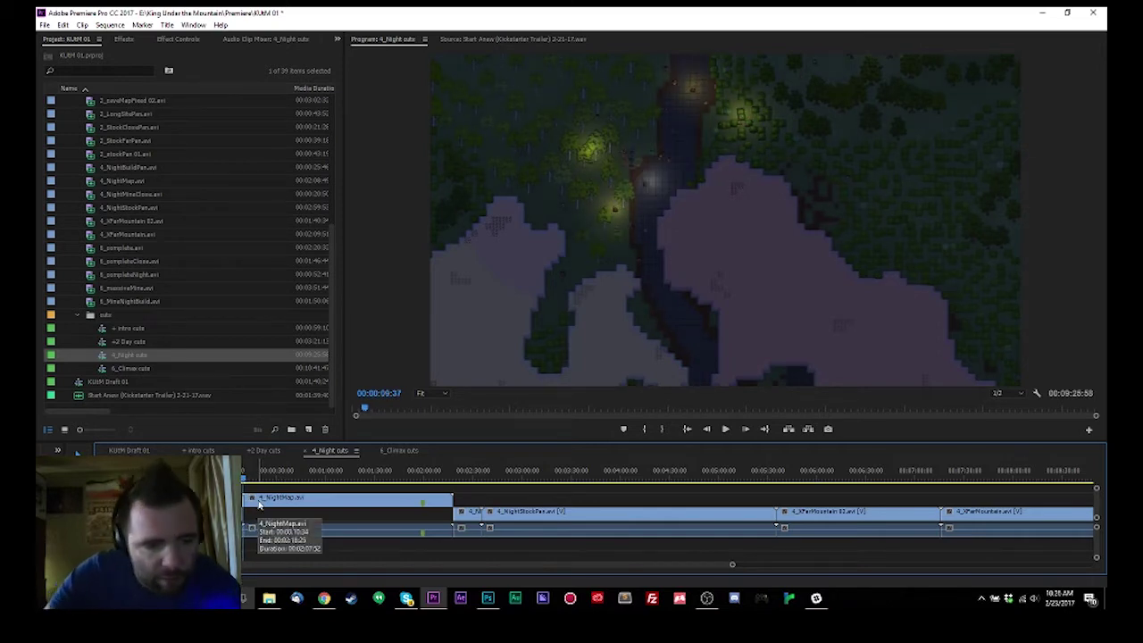
{"action": "key", "text": "Left"}
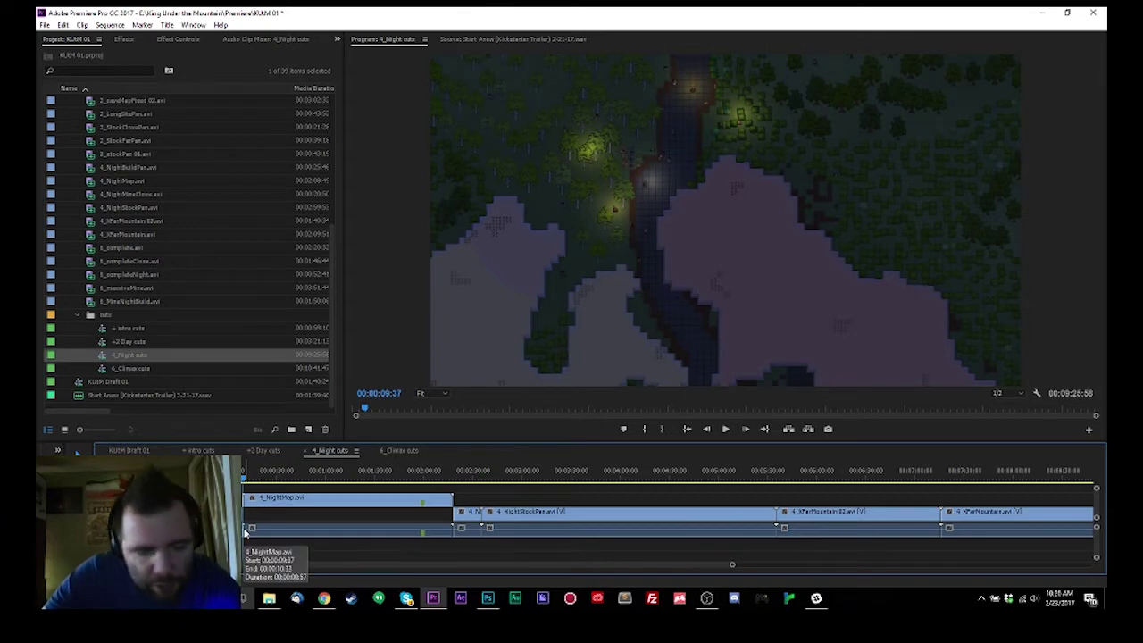
{"action": "left_click_drag", "start_coordinate": [246, 532], "coordinate": [249, 532]}
Play back the night stock pan section from about 00:02:15 to 00:02:48.
{"action": "left_click_drag", "start_coordinate": [435, 478], "coordinate": [480, 482]}
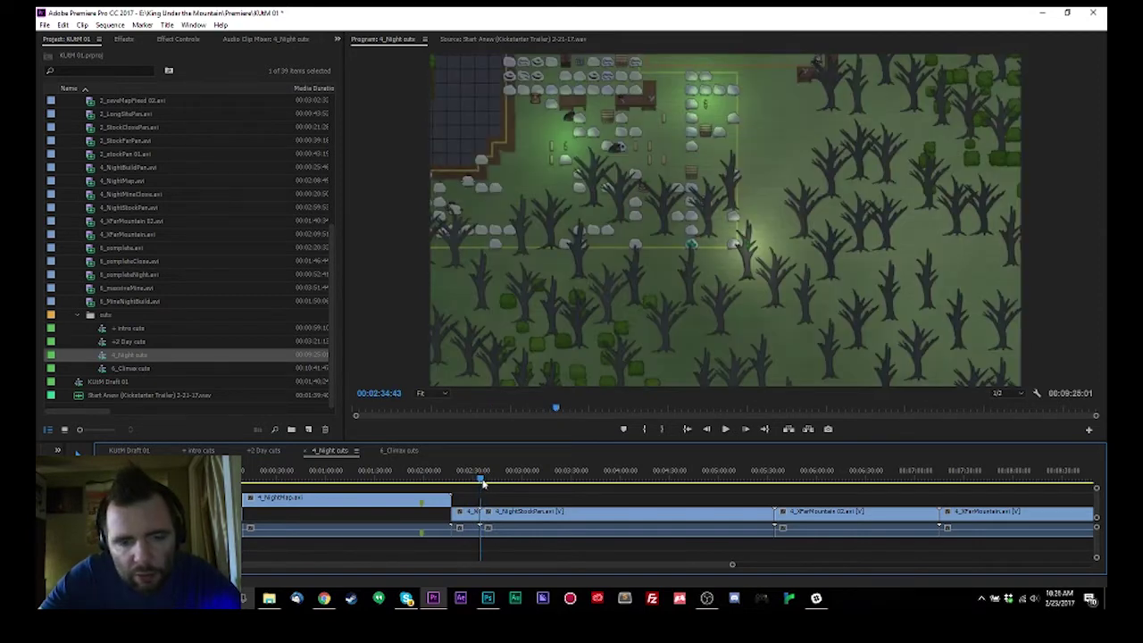
{"action": "key", "text": "space"}
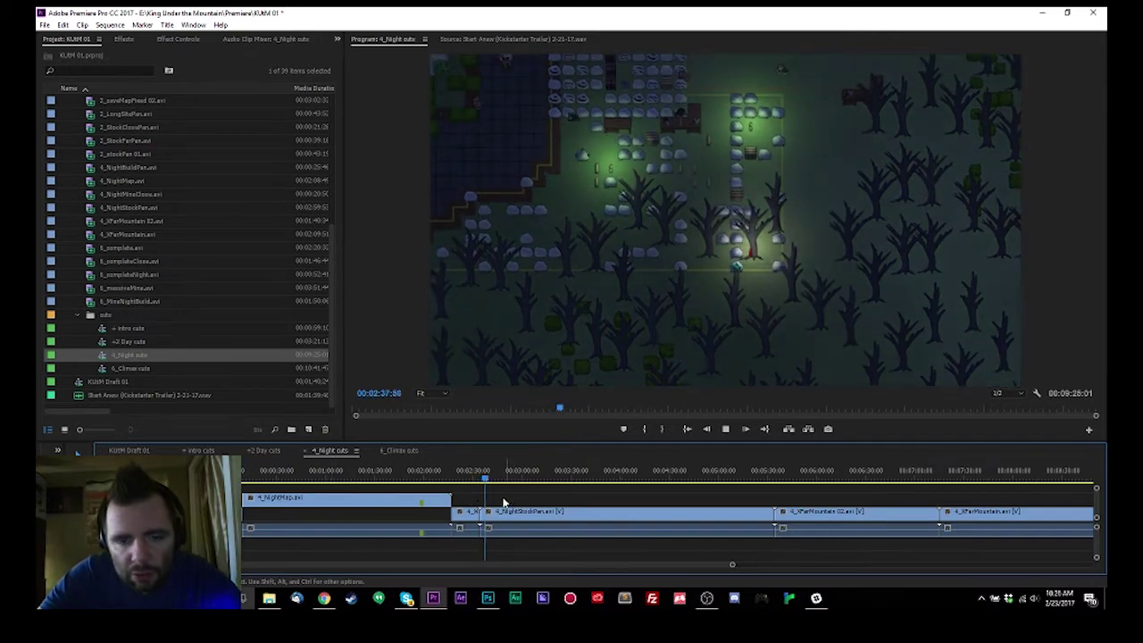
{"action": "key", "text": "space"}
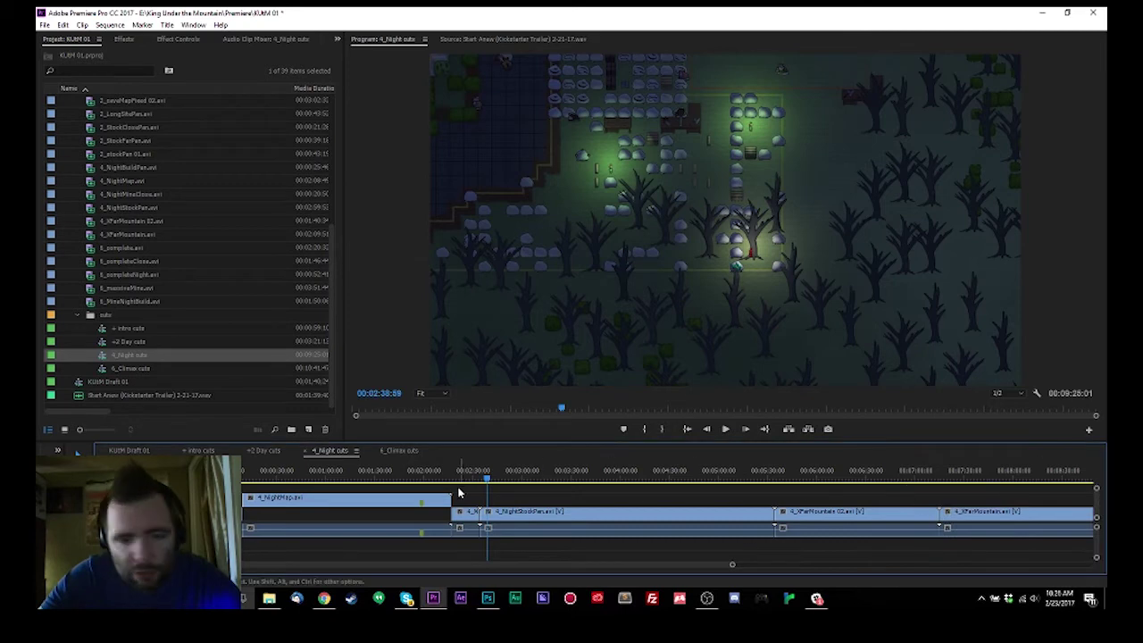
{"action": "left_click_drag", "start_coordinate": [488, 473], "coordinate": [503, 473]}
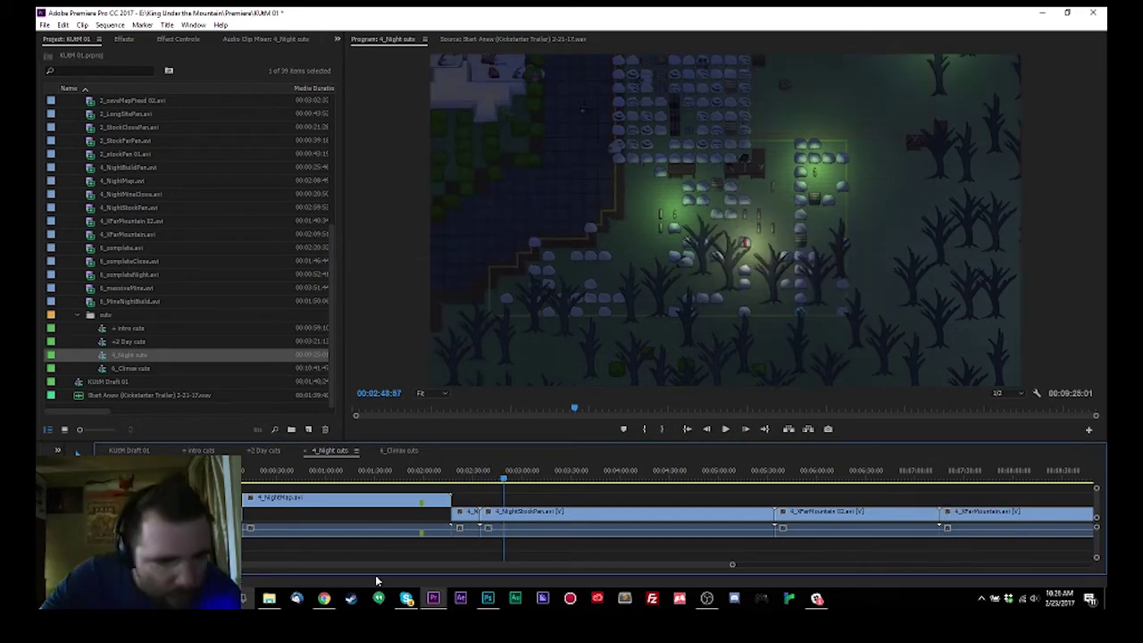
Bring the Twitch dashboard in Chrome forward from the taskbar.
{"action": "mouse_move", "coordinate": [406, 598]}
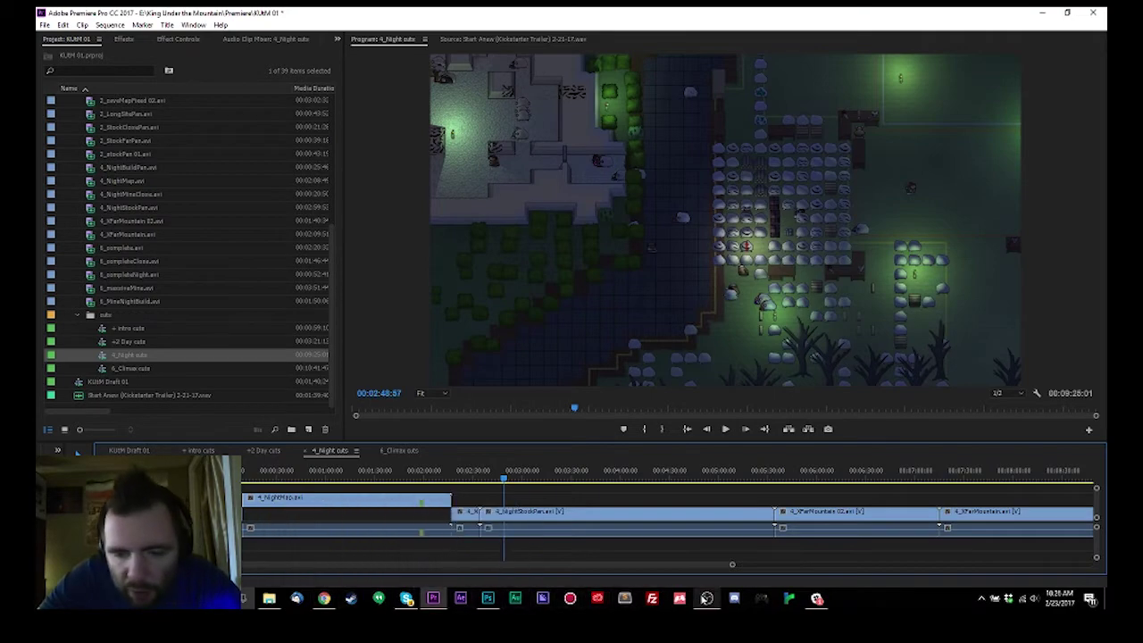
{"action": "mouse_move", "coordinate": [706, 598]}
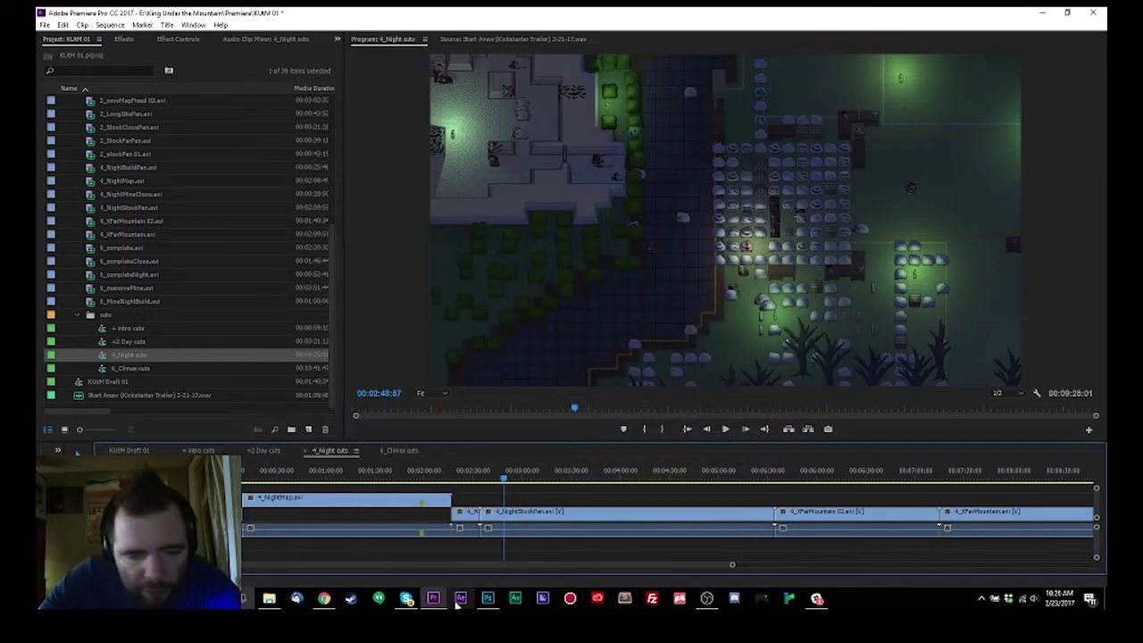
{"action": "left_click", "coordinate": [327, 598]}
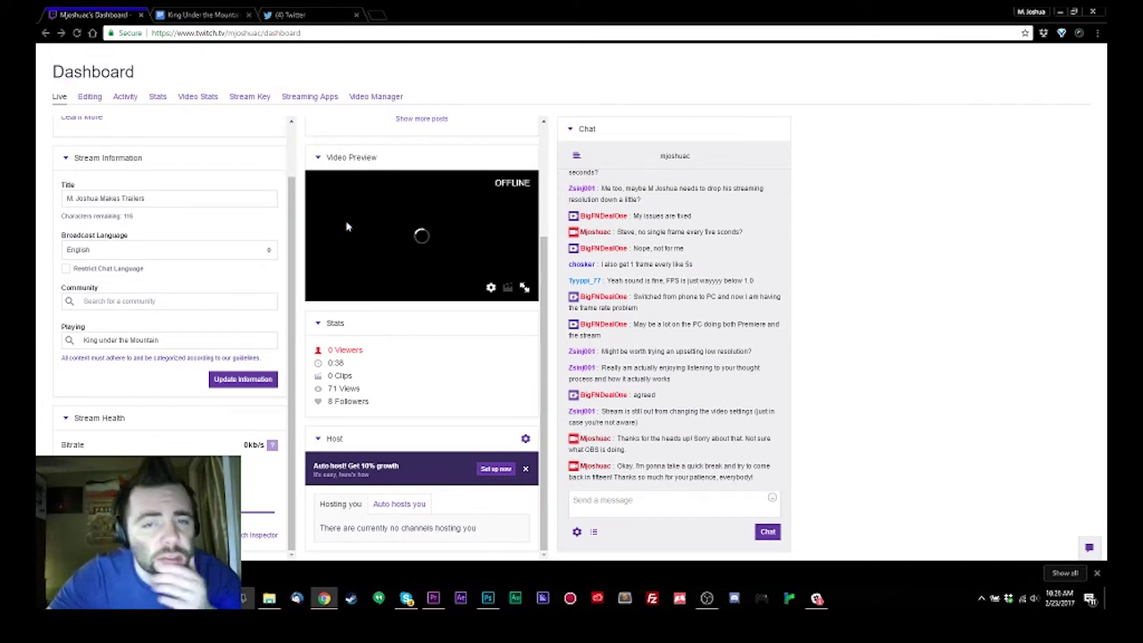
Check the offline Twitch dashboard, glance at the Twitter and trailer script tabs, then minimize Chrome.
{"action": "mouse_move", "coordinate": [319, 350]}
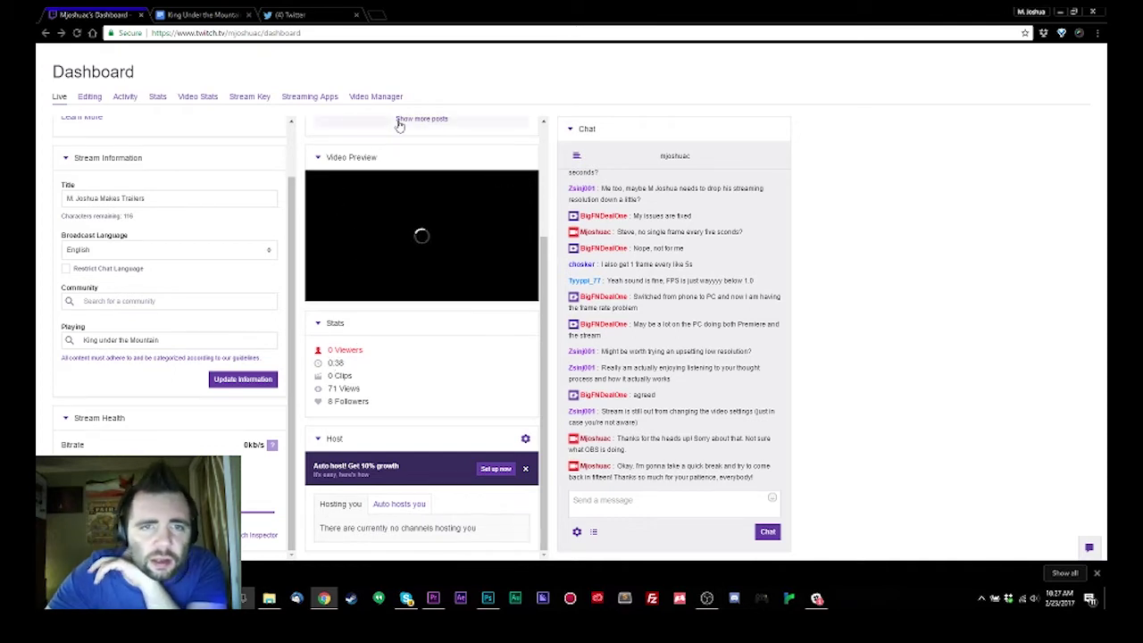
{"action": "left_click", "coordinate": [321, 11]}
{"action": "left_click", "coordinate": [250, 12]}
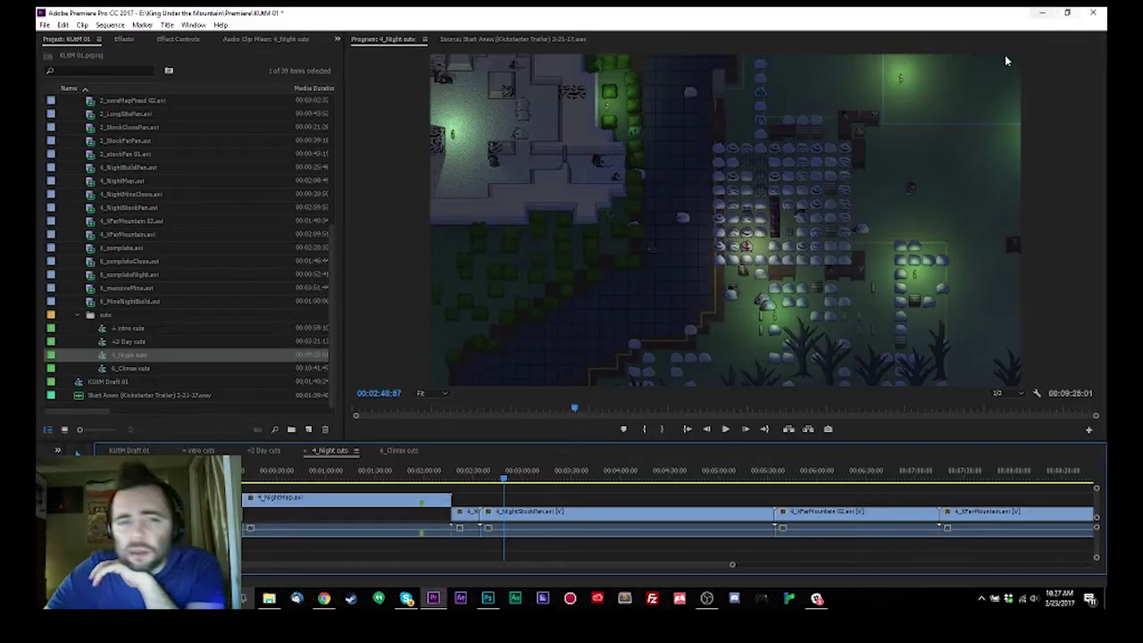
{"action": "left_click", "coordinate": [1061, 12]}
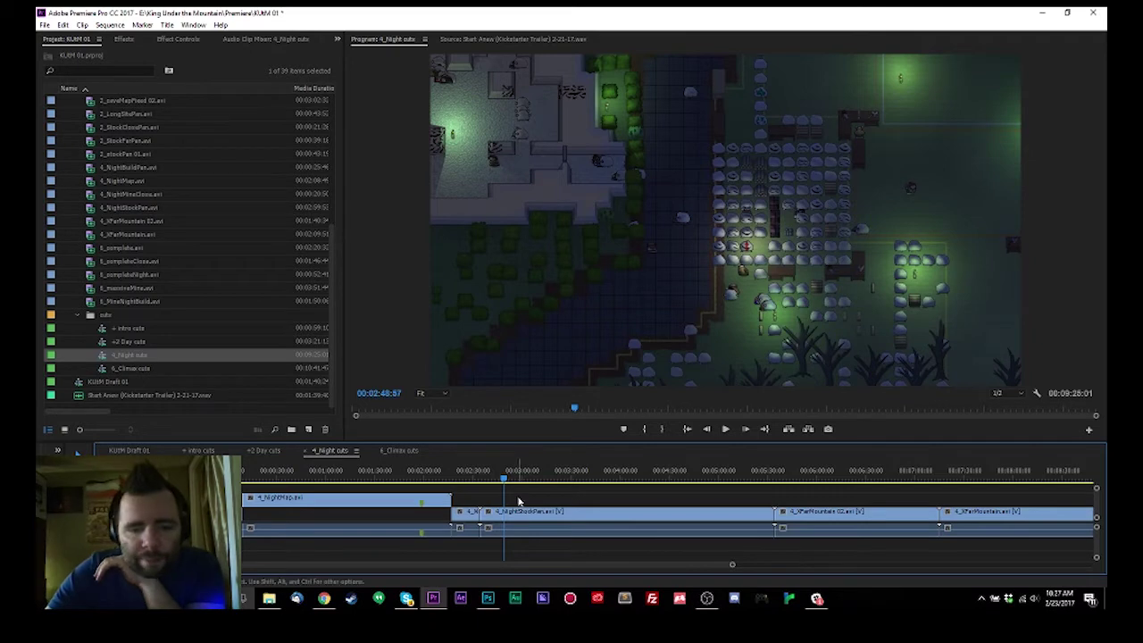
Ripple-trim the 4_NightStockPan footage from the previous cut to the playhead near 00:02:34.
{"action": "left_click", "coordinate": [453, 476]}
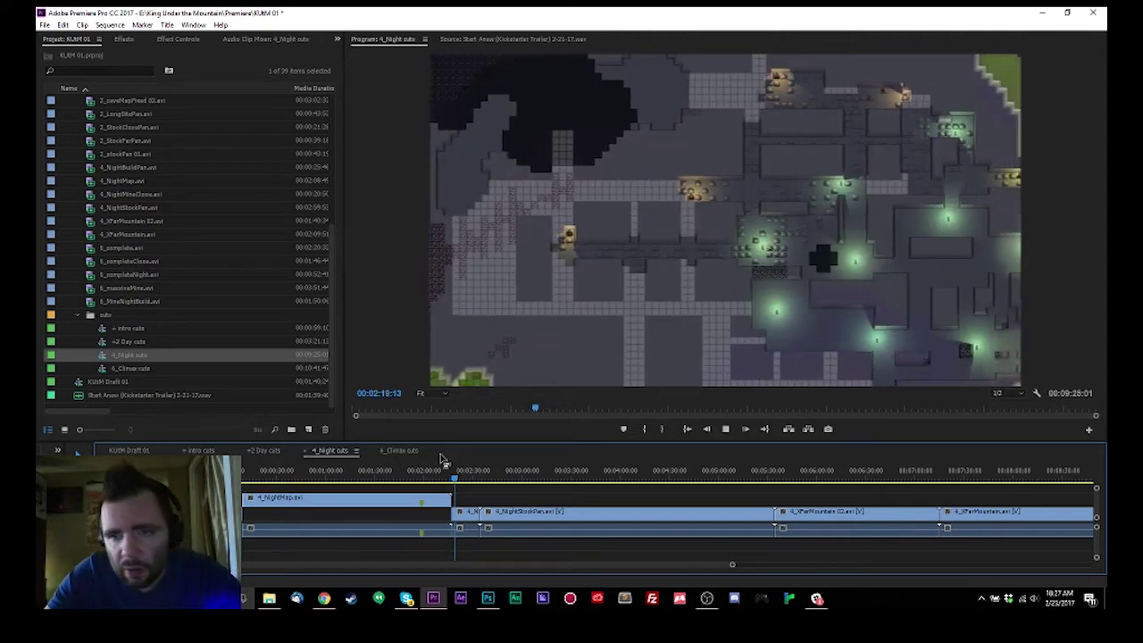
{"action": "left_click", "coordinate": [483, 471]}
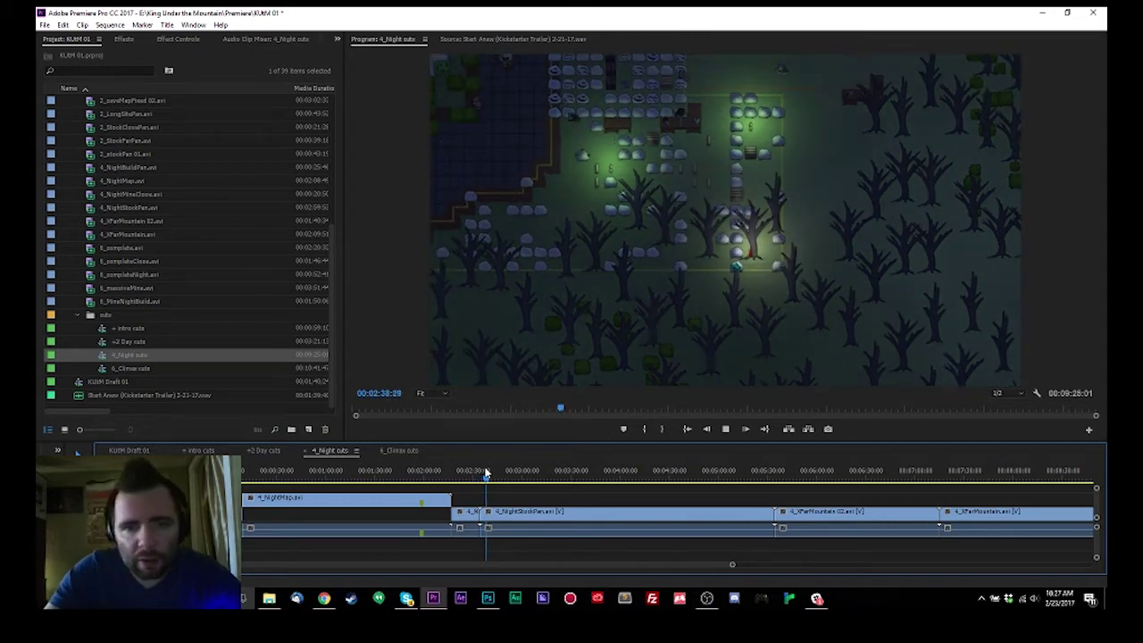
{"action": "mouse_move", "coordinate": [487, 474]}
{"action": "left_mouse_down"}
{"action": "mouse_move", "coordinate": [515, 484]}
{"action": "mouse_move", "coordinate": [499, 481]}
{"action": "left_mouse_up"}
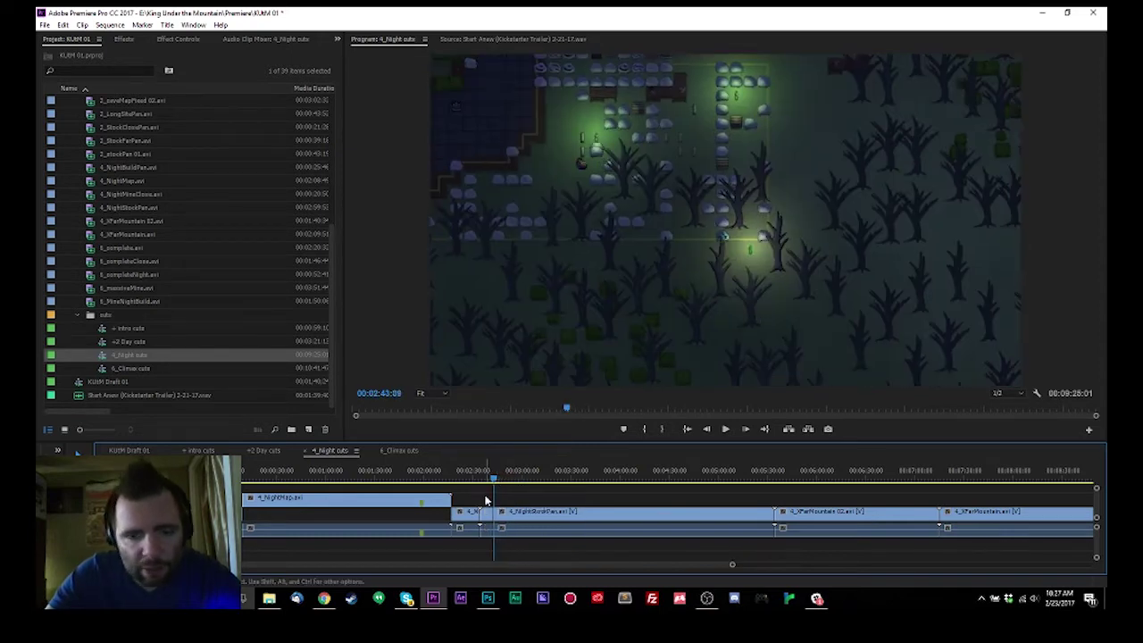
{"action": "key", "text": "q"}
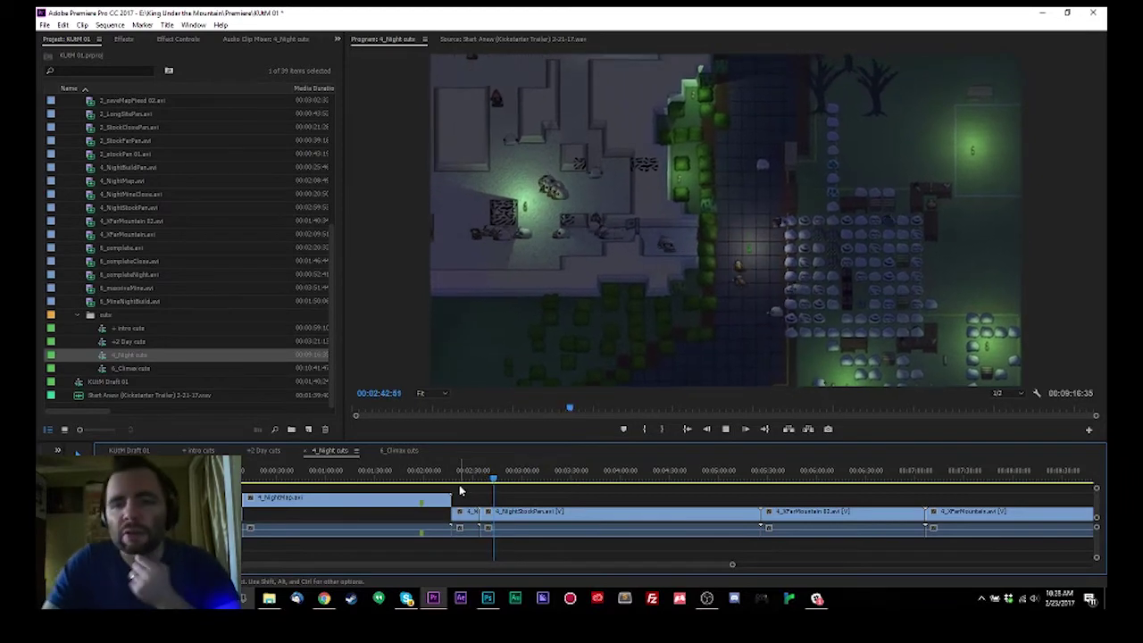
Split 4_NightStockPan at the playhead with Ctrl+K and play across the new cut.
{"action": "key", "text": "space"}
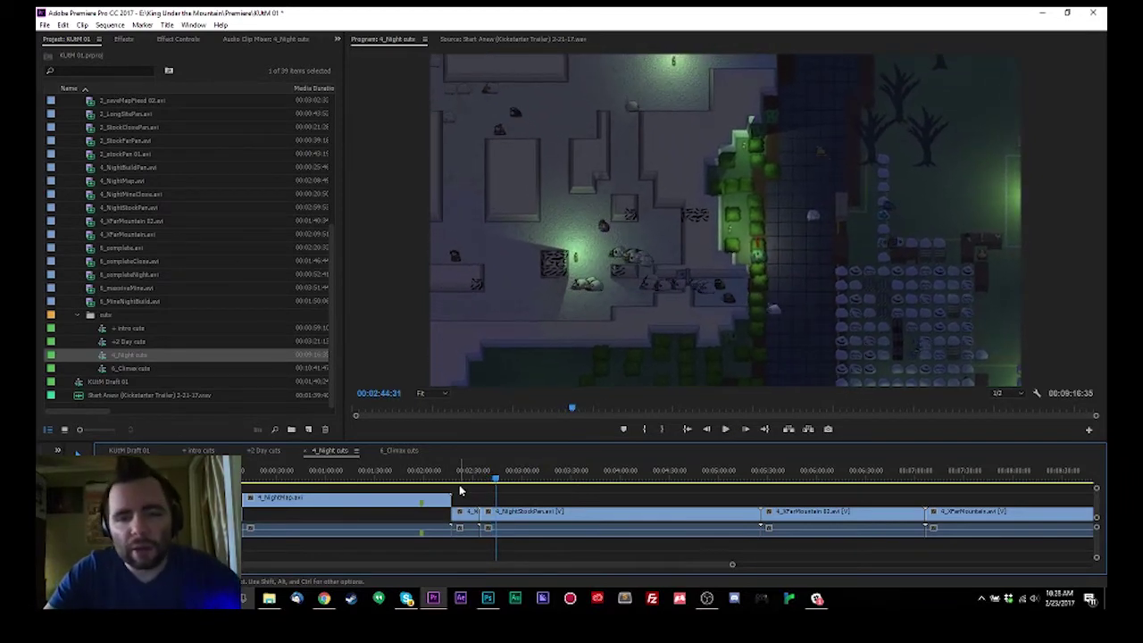
{"action": "key", "text": "ctrl+k"}
{"action": "key", "text": "space"}
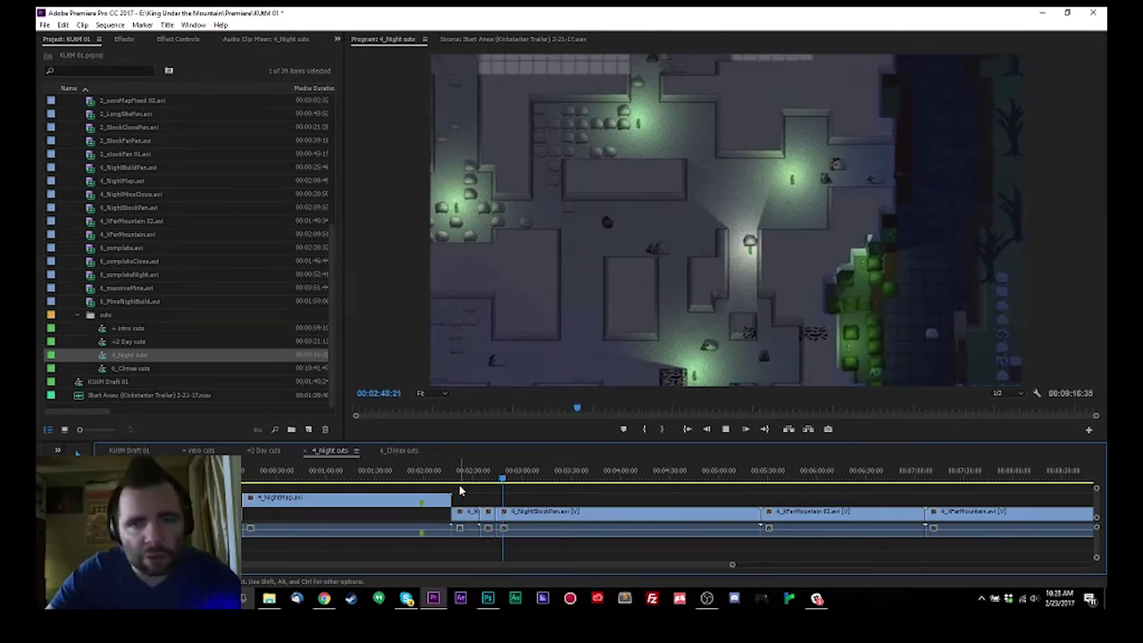
{"action": "key", "text": "space"}
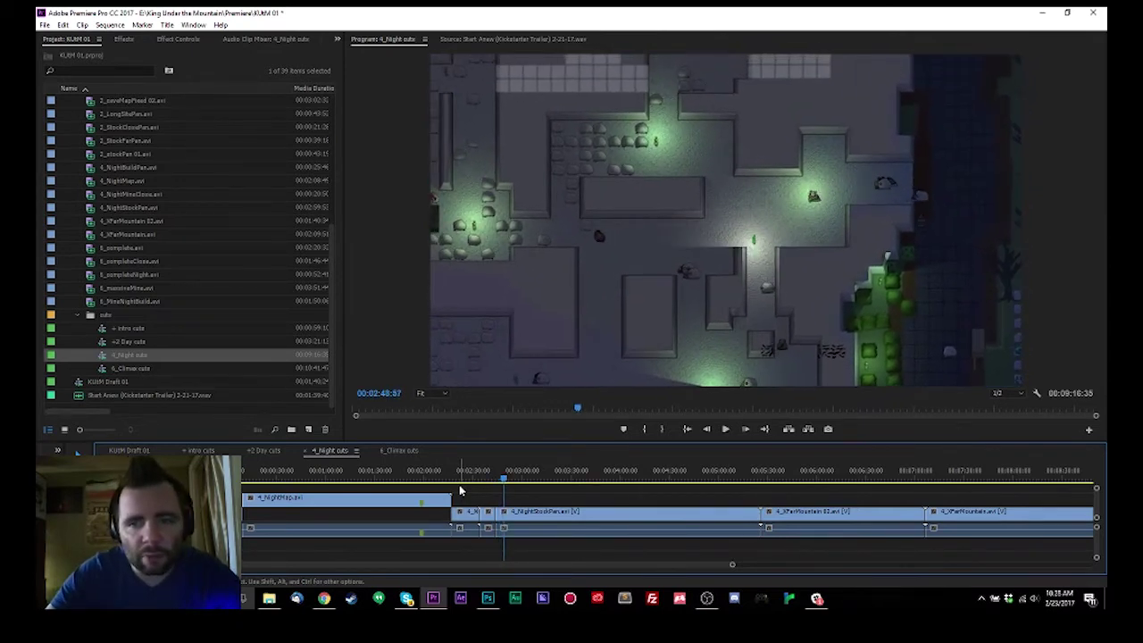
Shift the next clip's start slightly later and review footage up to about 00:03:16.
{"action": "left_click_drag", "start_coordinate": [488, 506], "coordinate": [505, 496]}
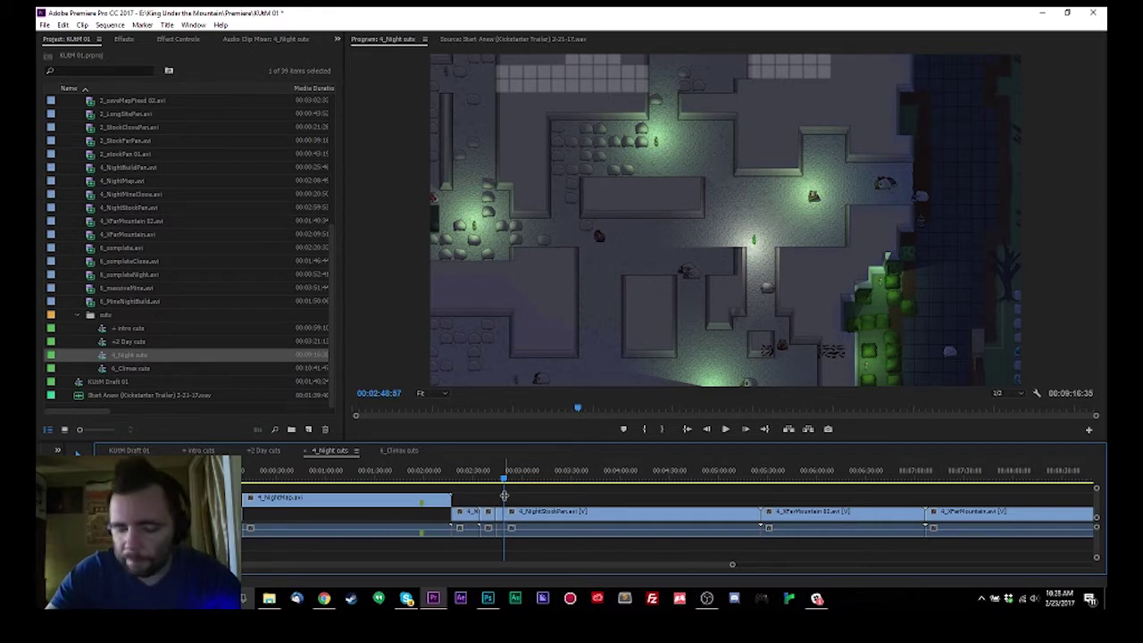
{"action": "key", "text": "Up"}
{"action": "key", "text": "space"}
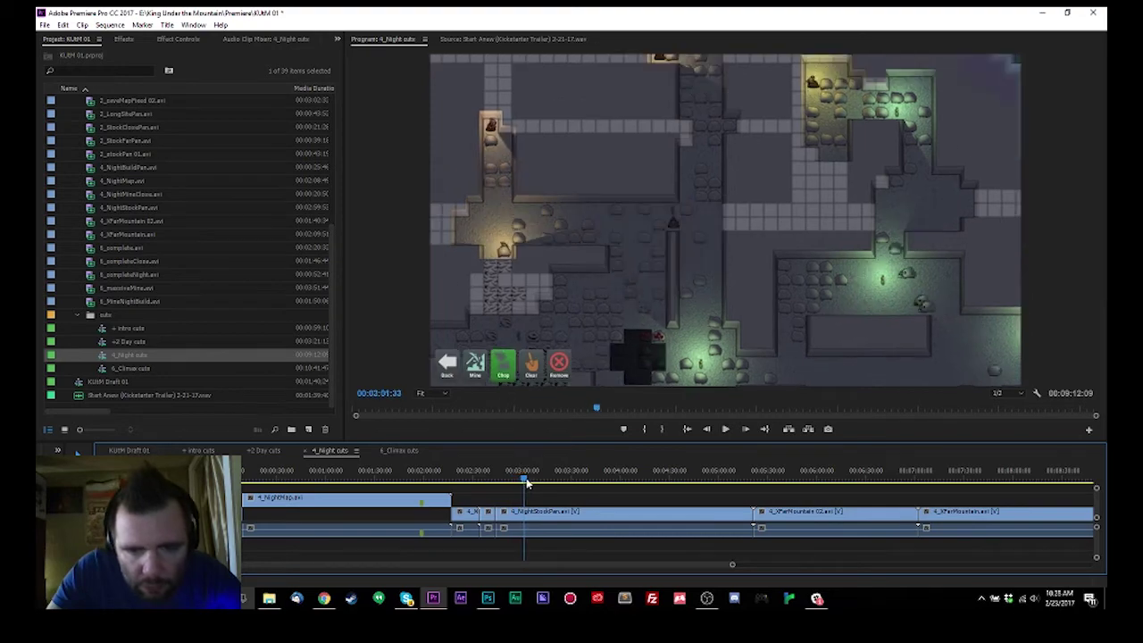
{"action": "mouse_move", "coordinate": [527, 483]}
{"action": "left_mouse_down"}
{"action": "mouse_move", "coordinate": [554, 483]}
{"action": "mouse_move", "coordinate": [539, 485]}
{"action": "left_mouse_up"}
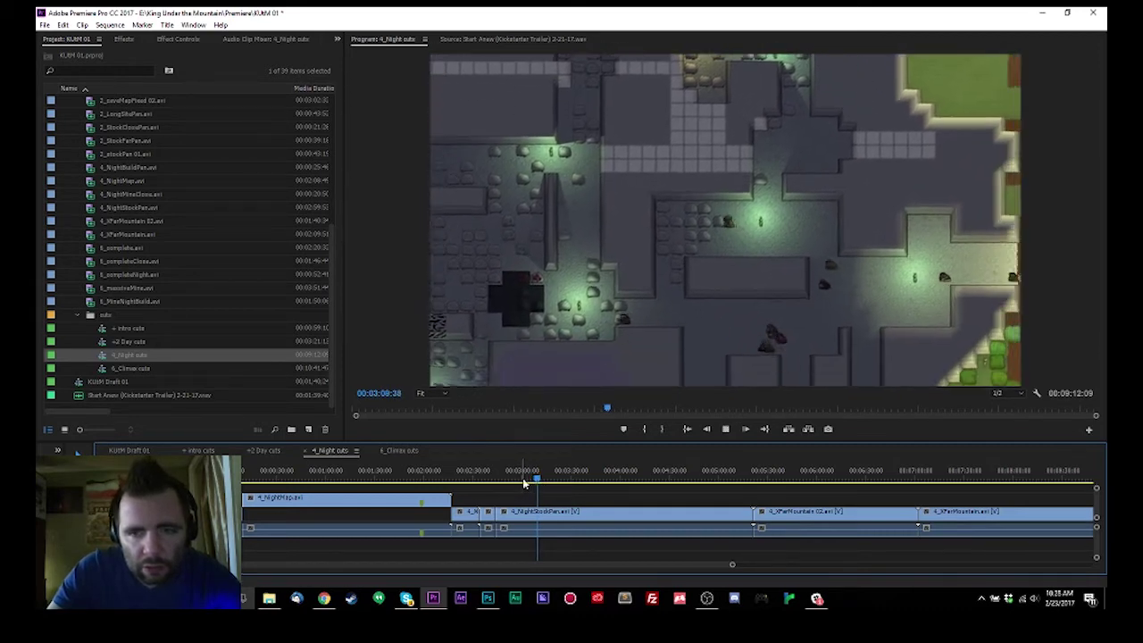
{"action": "left_click", "coordinate": [548, 480]}
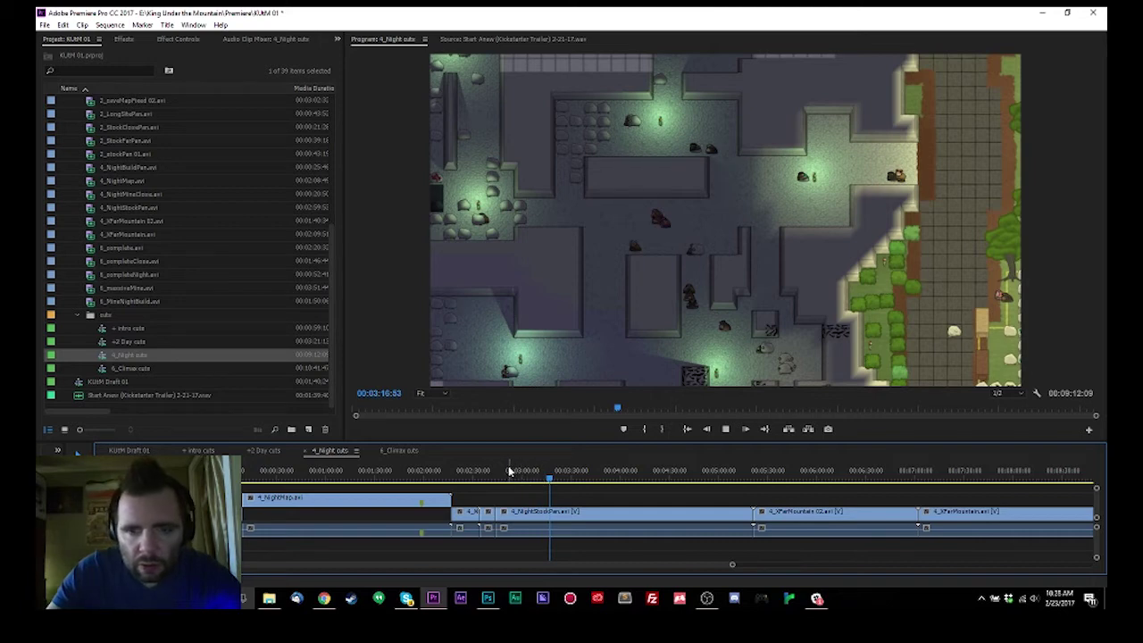
{"action": "key", "text": "space"}
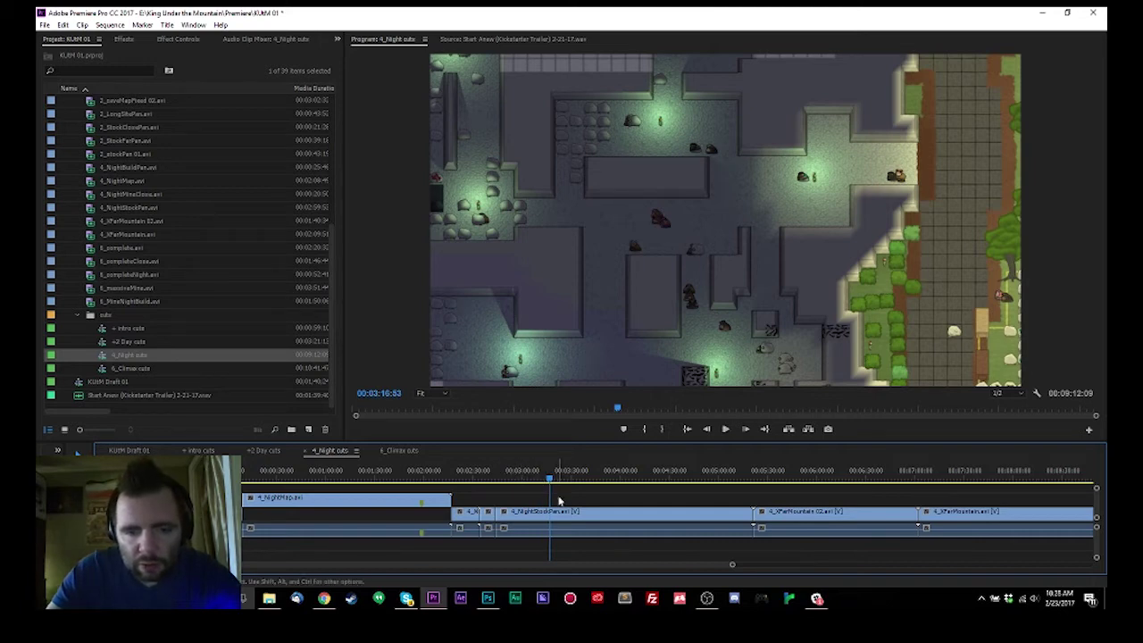
{"action": "key", "text": "space"}
{"action": "key", "text": "space"}
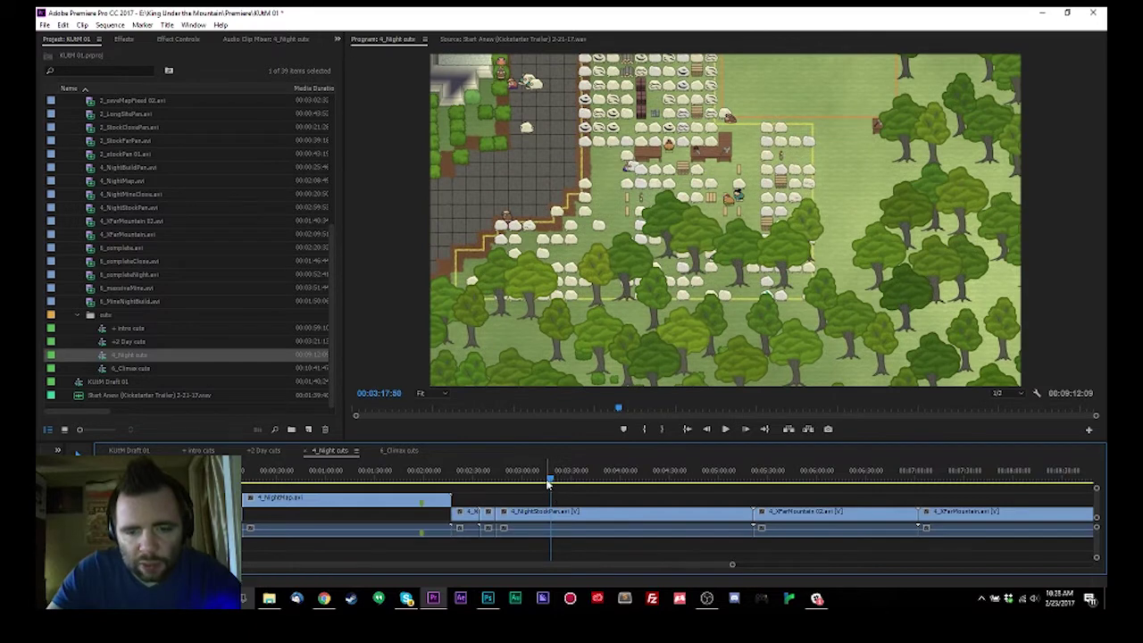
Split 4_NightStockPan near 00:03:16, ripple-delete the left piece (00:08:42:31), then bring up the trailer script.
{"action": "left_click_drag", "start_coordinate": [548, 482], "coordinate": [545, 481]}
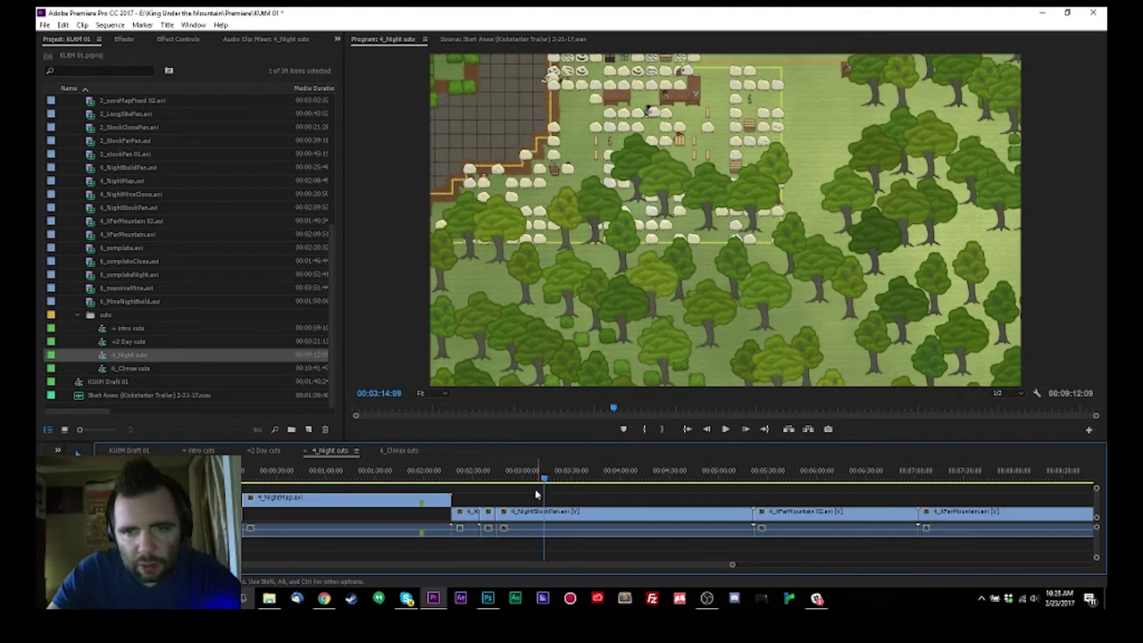
{"action": "key", "text": "ctrl+k"}
{"action": "left_click", "coordinate": [515, 530]}
{"action": "key", "text": "shift+Delete"}
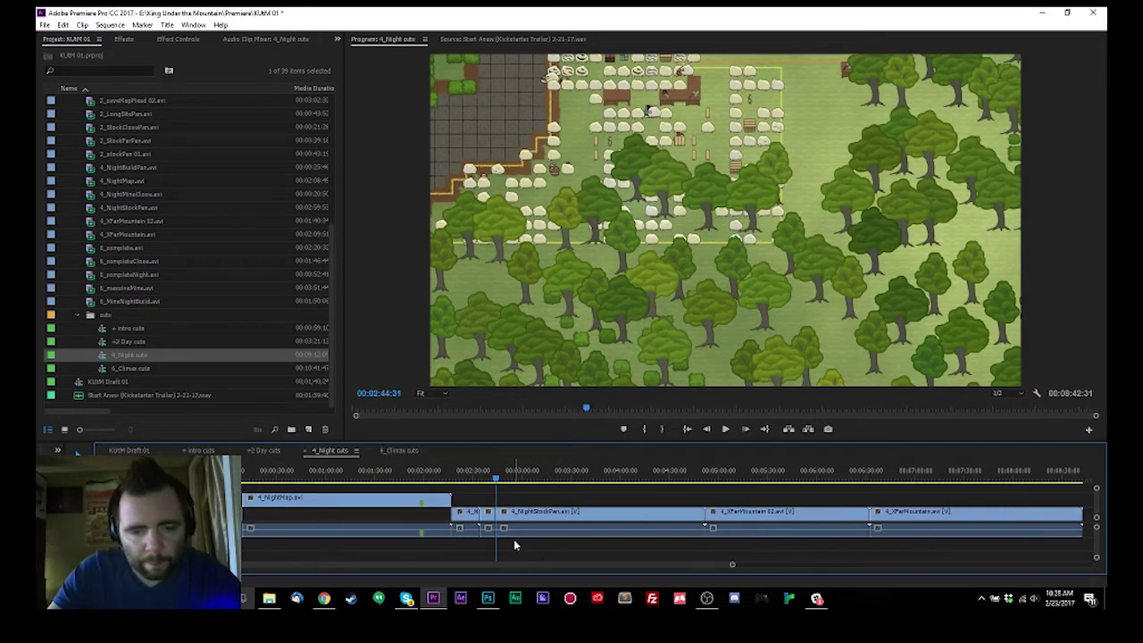
{"action": "left_click", "coordinate": [325, 599]}
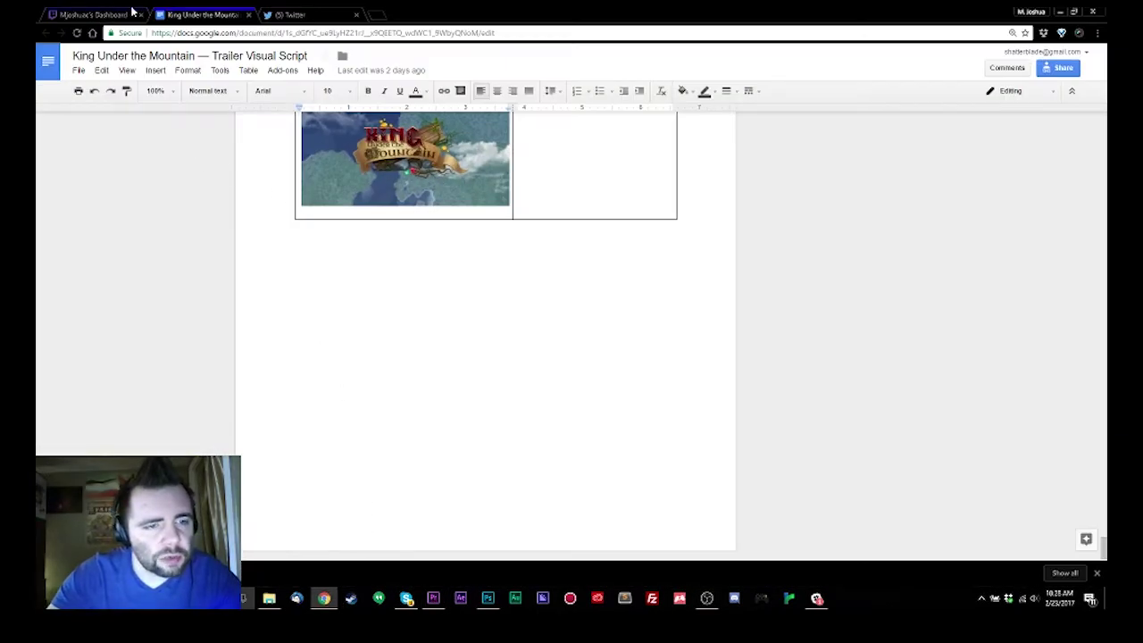
Review the Twitch dashboard stats and chat, then close its tab, leaving the Trailer Visual Script showing.
{"action": "left_click", "coordinate": [94, 14]}
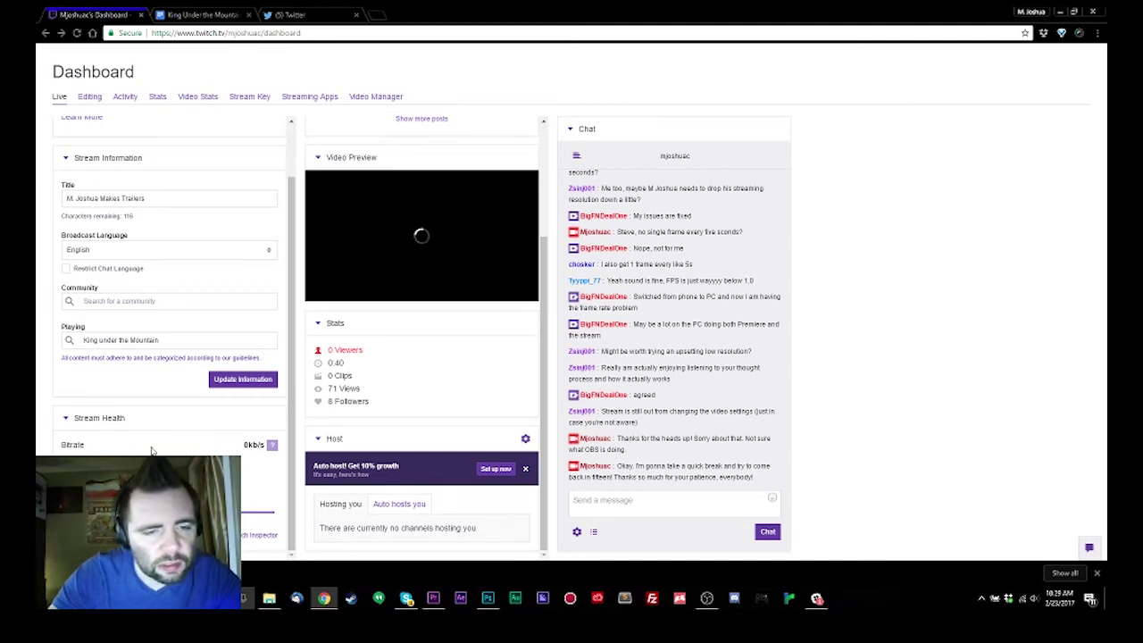
{"action": "mouse_move", "coordinate": [380, 236]}
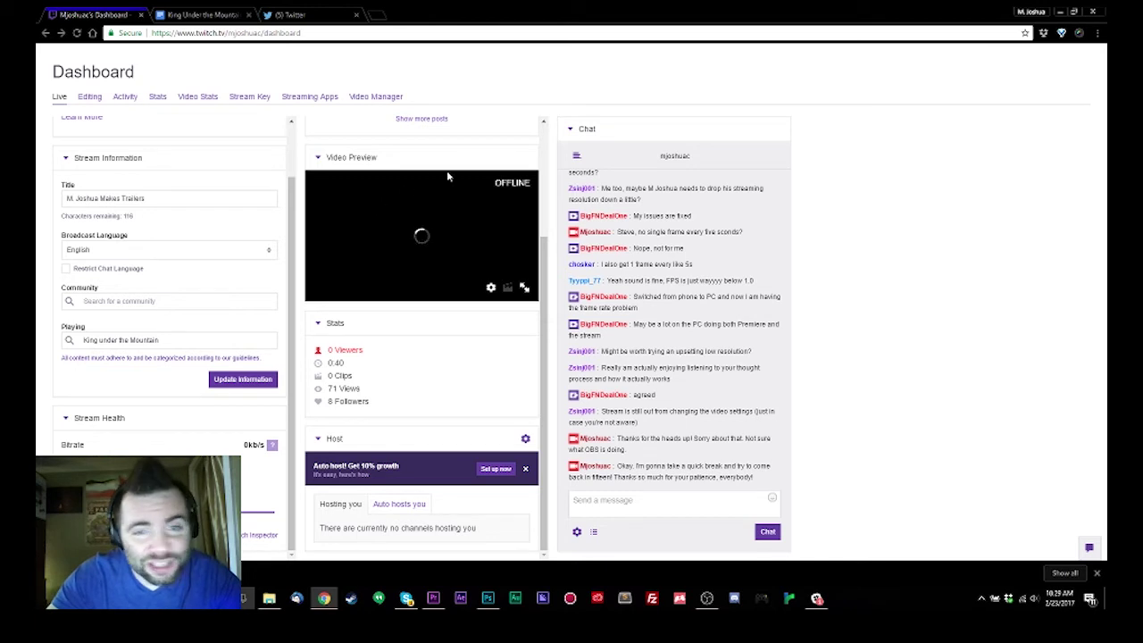
{"action": "left_click", "coordinate": [140, 15]}
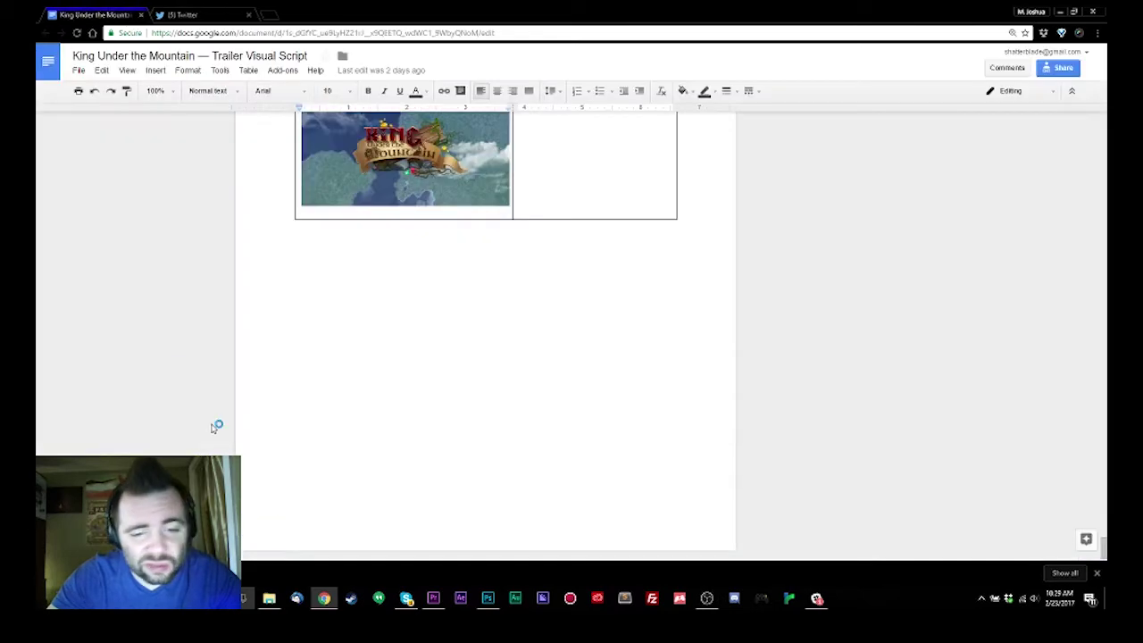
Stop the OBS live stream, then minimise Chrome and OBS so Premiere Pro's 4_Night cuts is visible.
{"action": "left_click", "coordinate": [707, 598]}
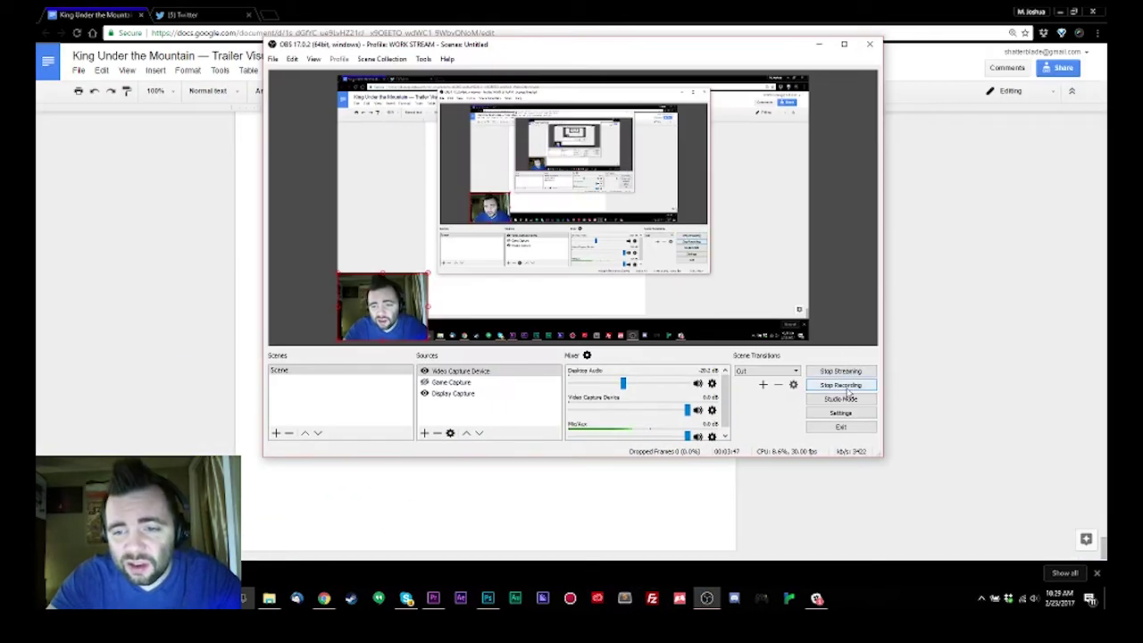
{"action": "left_click", "coordinate": [840, 371]}
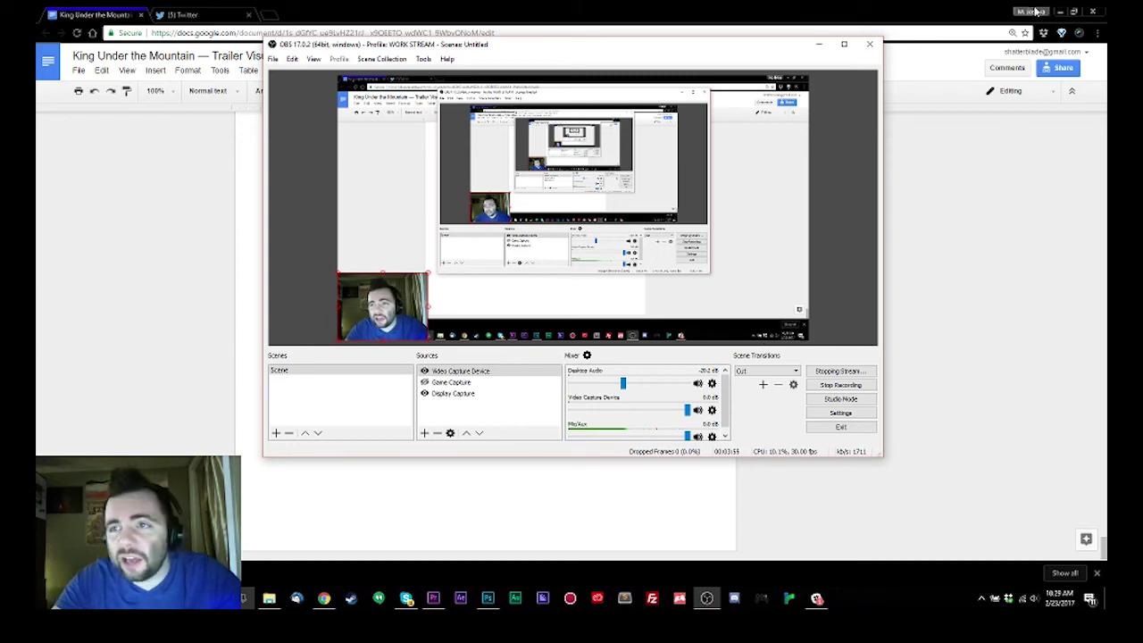
{"action": "left_click", "coordinate": [1056, 11]}
{"action": "left_click", "coordinate": [818, 43]}
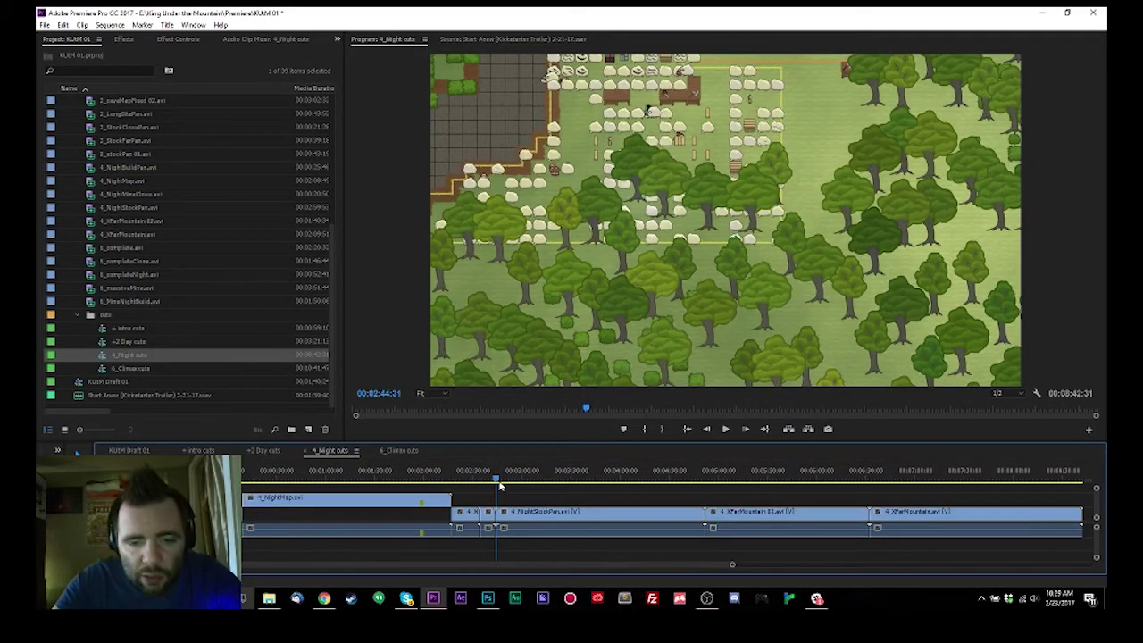
Save the project and place the playhead near 02:45 in the zoomed 4_Night cuts timeline.
{"action": "key", "text": "ctrl+s"}
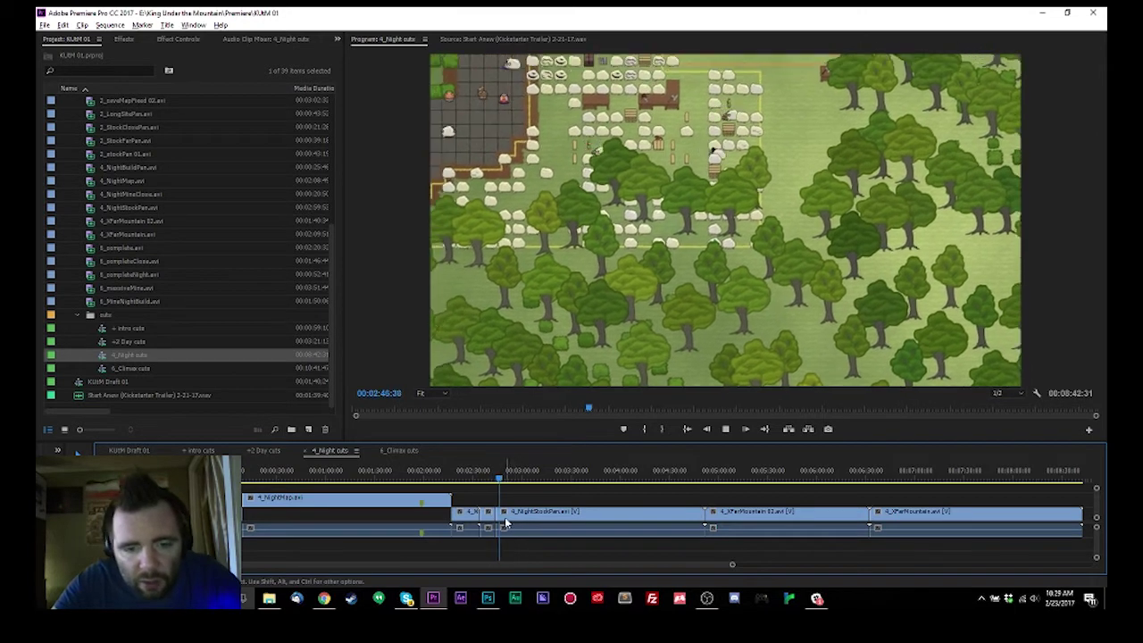
{"action": "scroll", "coordinate": [506, 525], "scroll_direction": "up", "scroll_amount": 4}
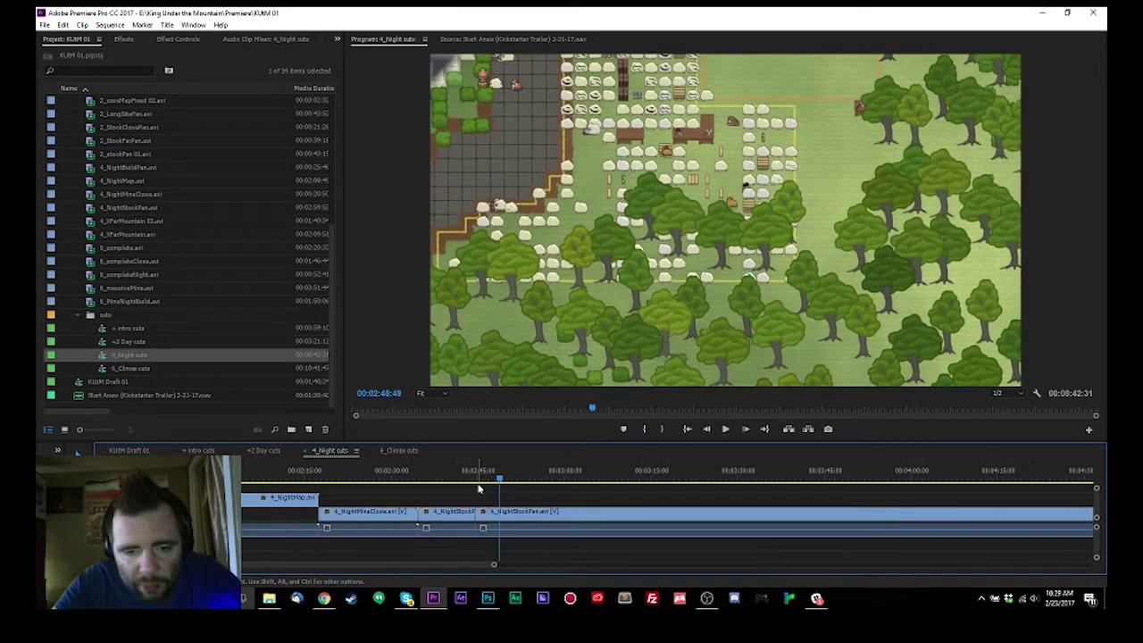
{"action": "left_click", "coordinate": [479, 480]}
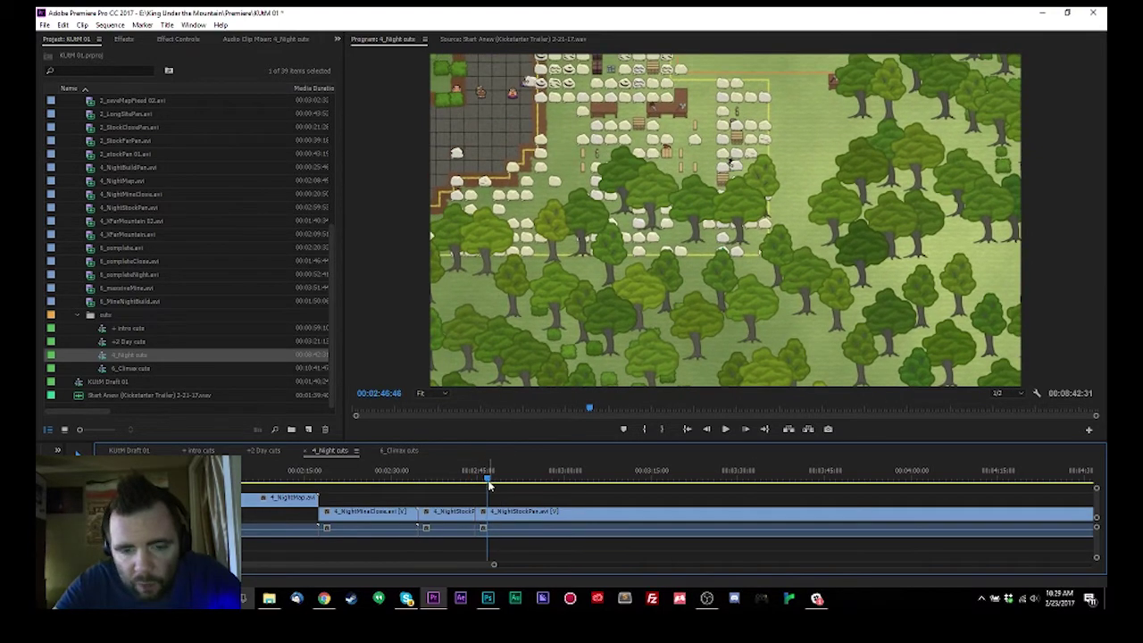
Split the clip at 02:45, ripple-trim the short piece before it, and review playback.
{"action": "key", "text": "ctrl+k"}
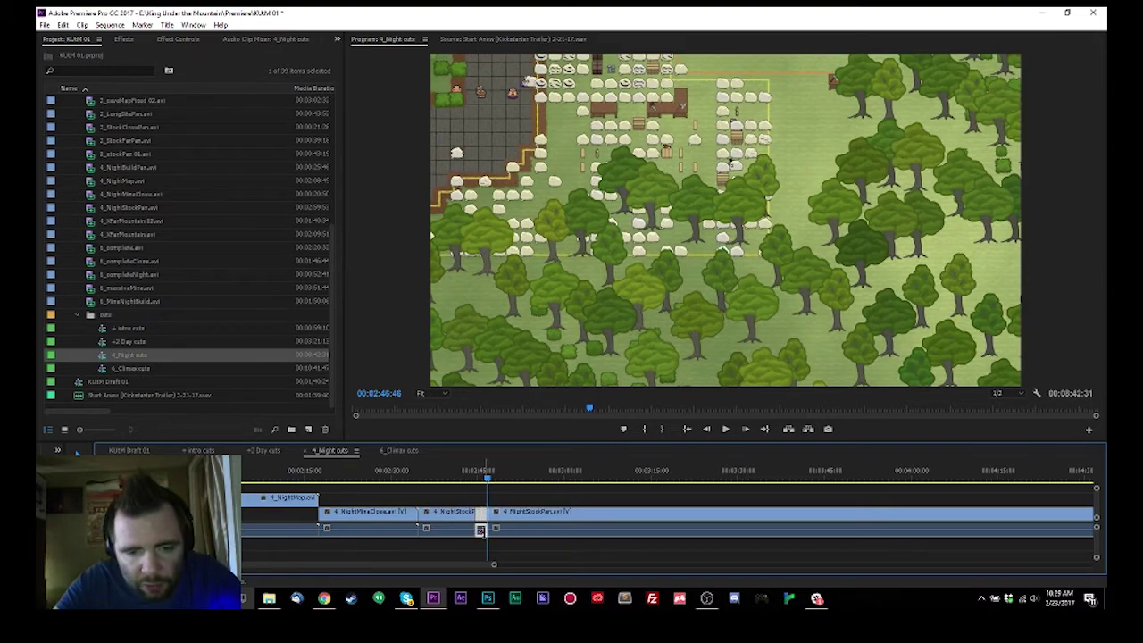
{"action": "key", "text": "q"}
{"action": "key", "text": "space"}
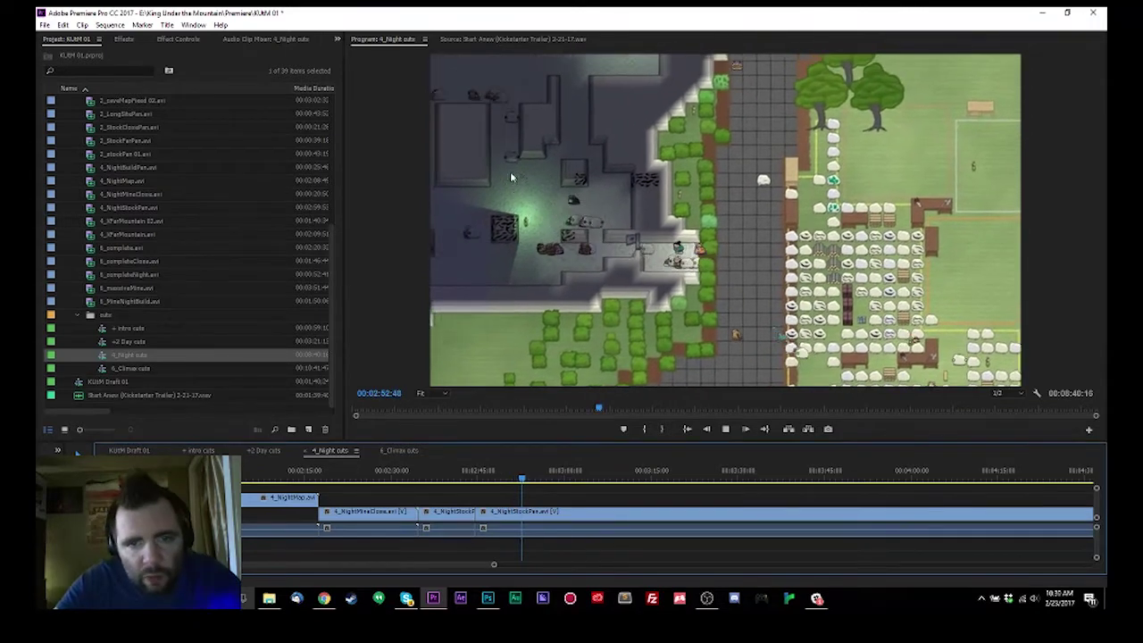
{"action": "key", "text": "space"}
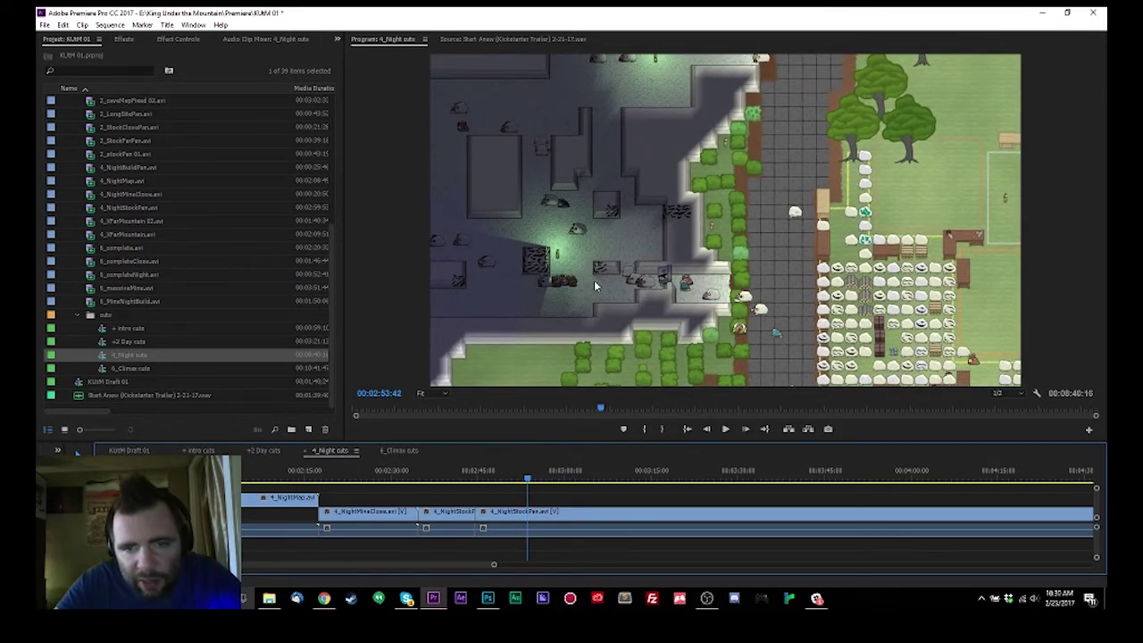
{"action": "key", "text": "space"}
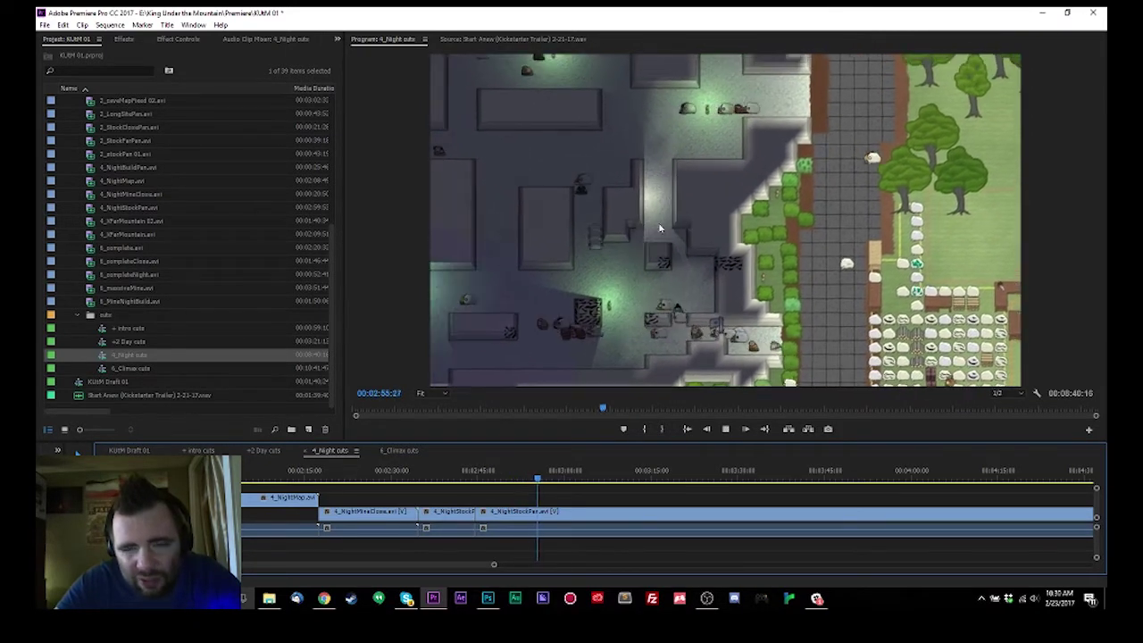
{"action": "key", "text": "space"}
Split 4_NightStockPan near 02:53 and play through the footage after the split.
{"action": "left_click_drag", "start_coordinate": [539, 478], "coordinate": [521, 480]}
{"action": "key", "text": "ctrl+k"}
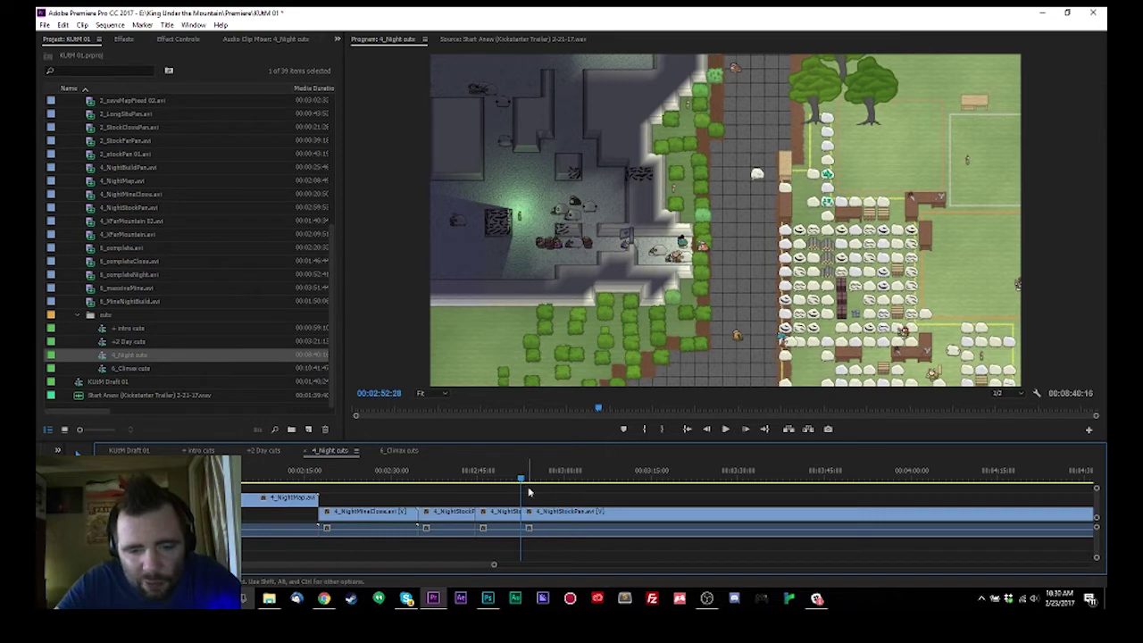
{"action": "key", "text": "space"}
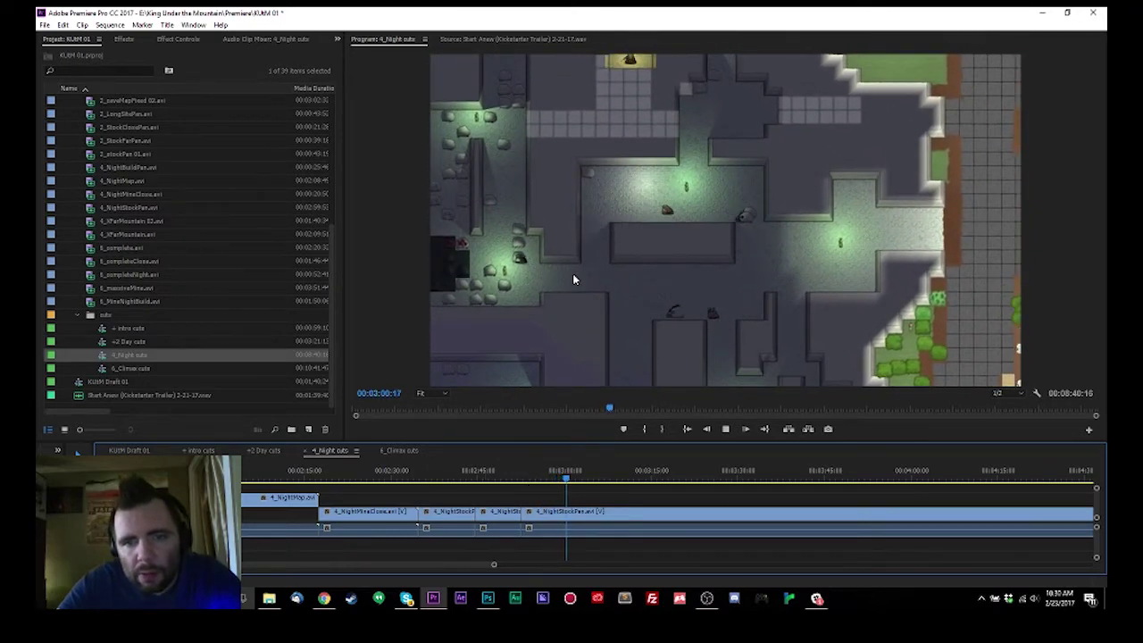
{"action": "key", "text": "space"}
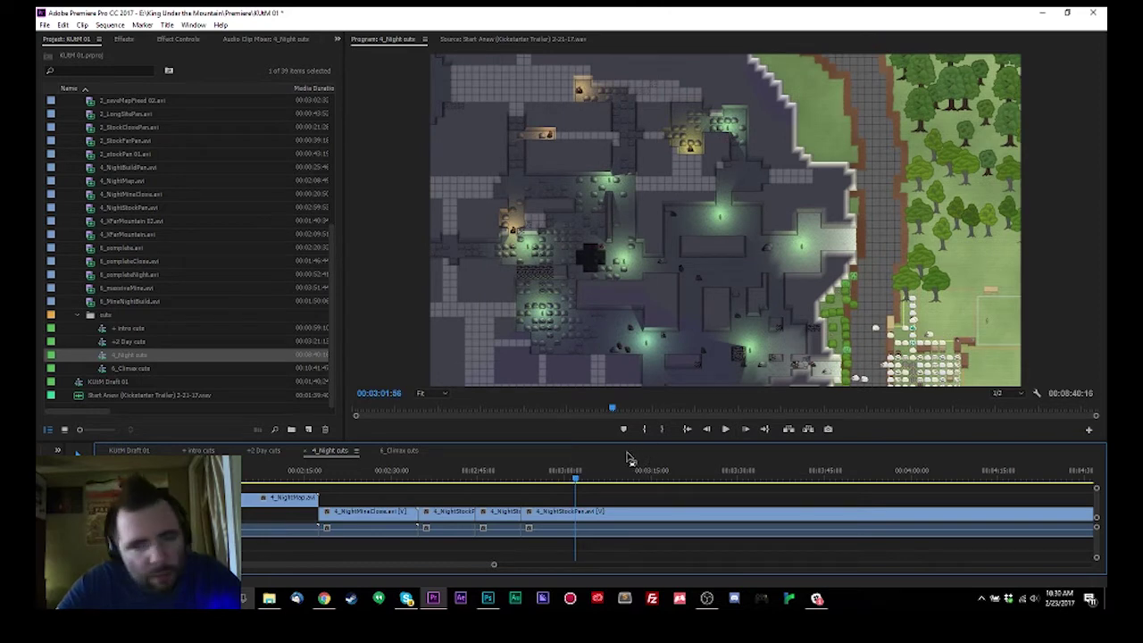
{"action": "left_click_drag", "start_coordinate": [575, 480], "coordinate": [575, 482]}
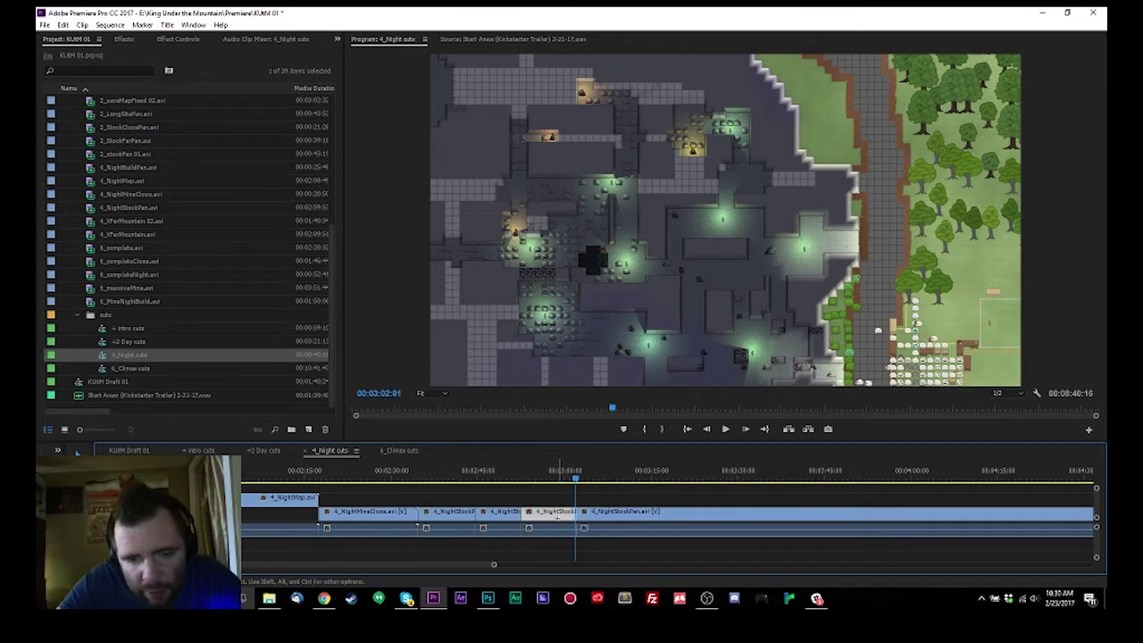
Review from the previous edit point, add another split, then undo it to reposition.
{"action": "key", "text": "Up"}
{"action": "key", "text": "space"}
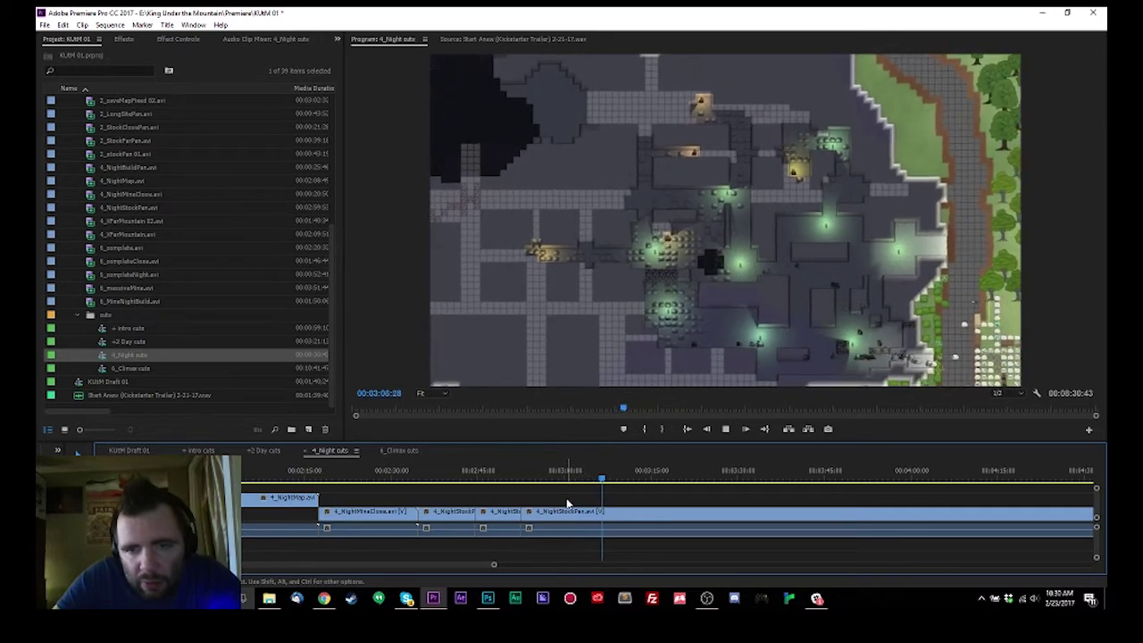
{"action": "key", "text": "Up"}
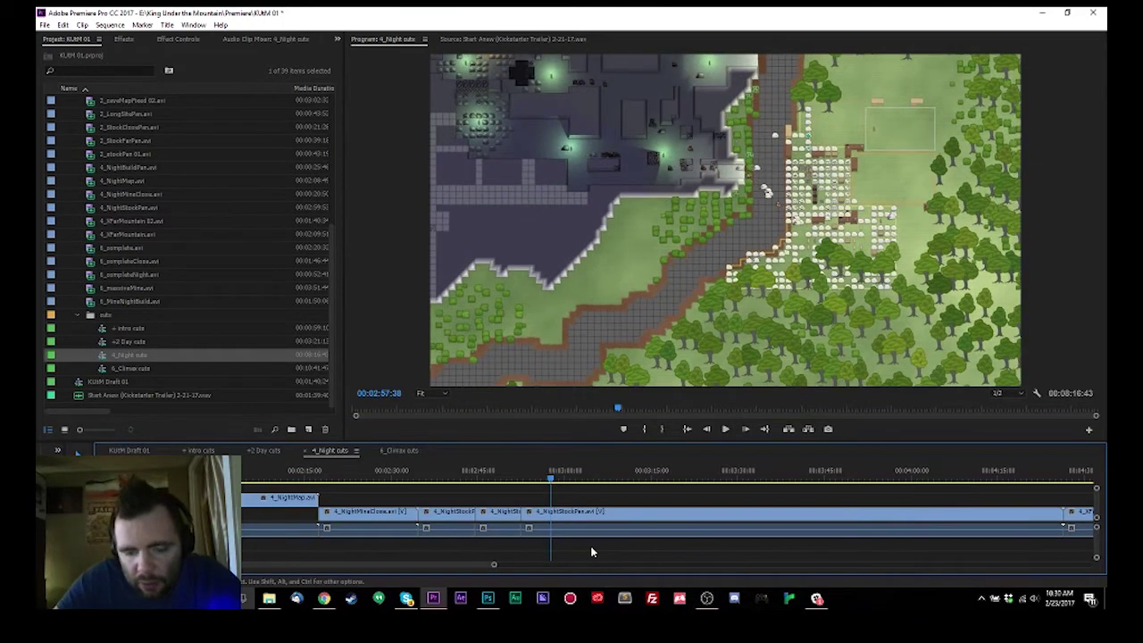
{"action": "key", "text": "j"}
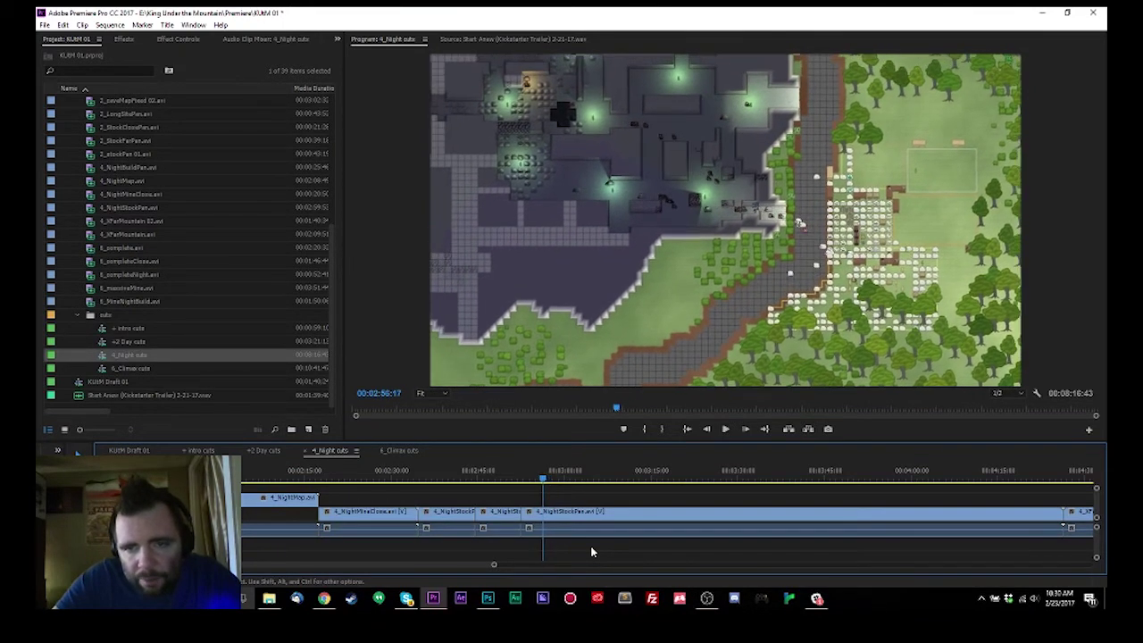
{"action": "key", "text": "l"}
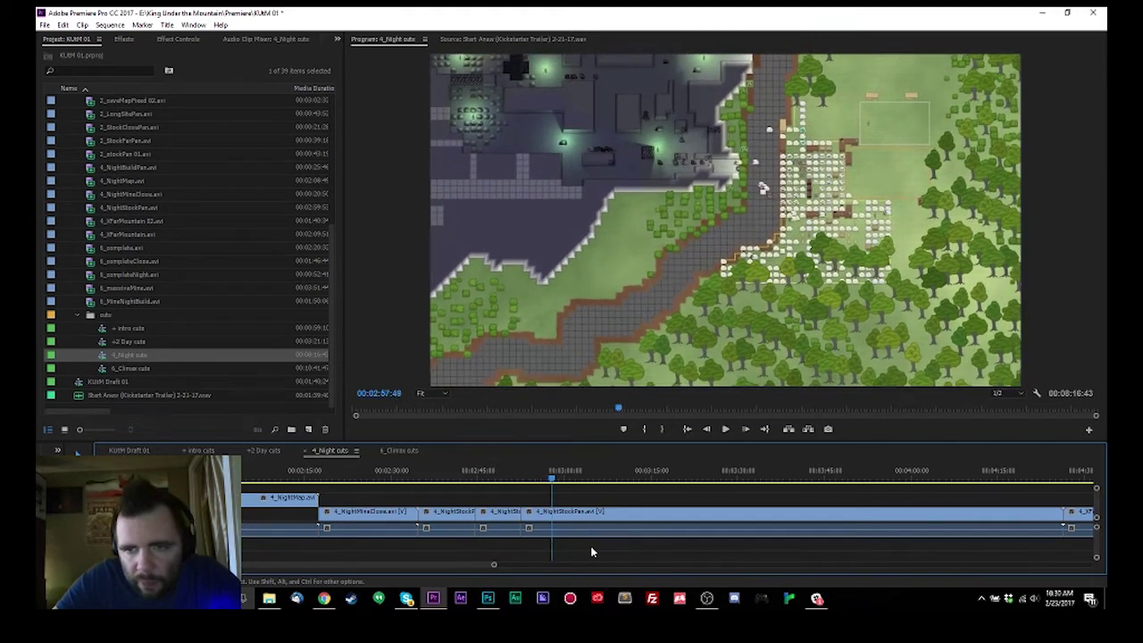
{"action": "key", "text": "ctrl+k"}
{"action": "key", "text": "l"}
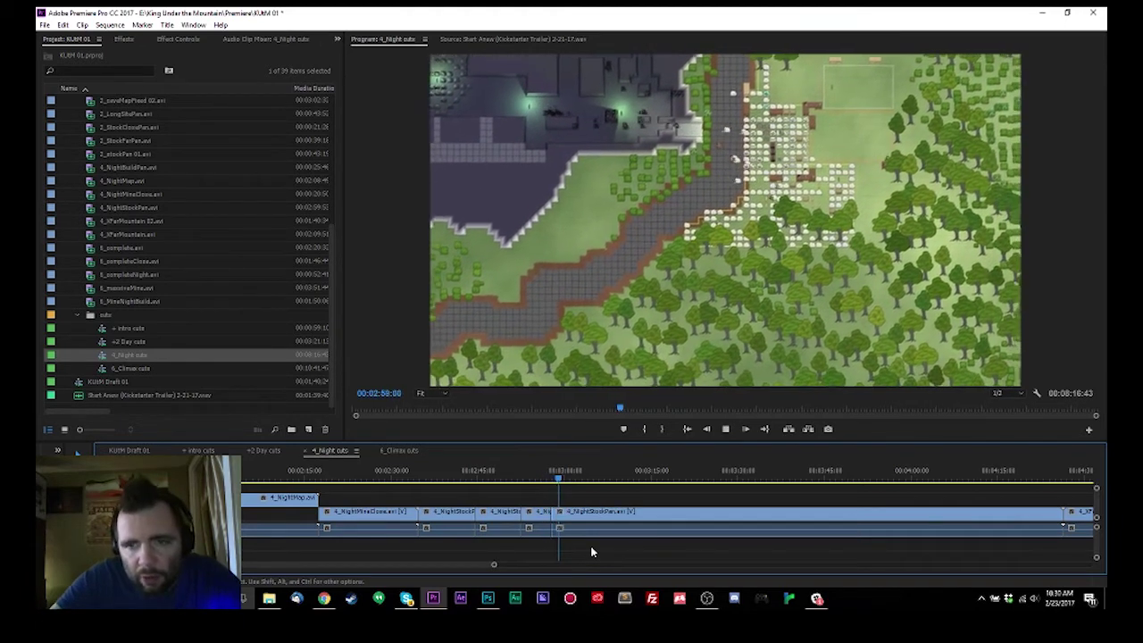
{"action": "key", "text": "k"}
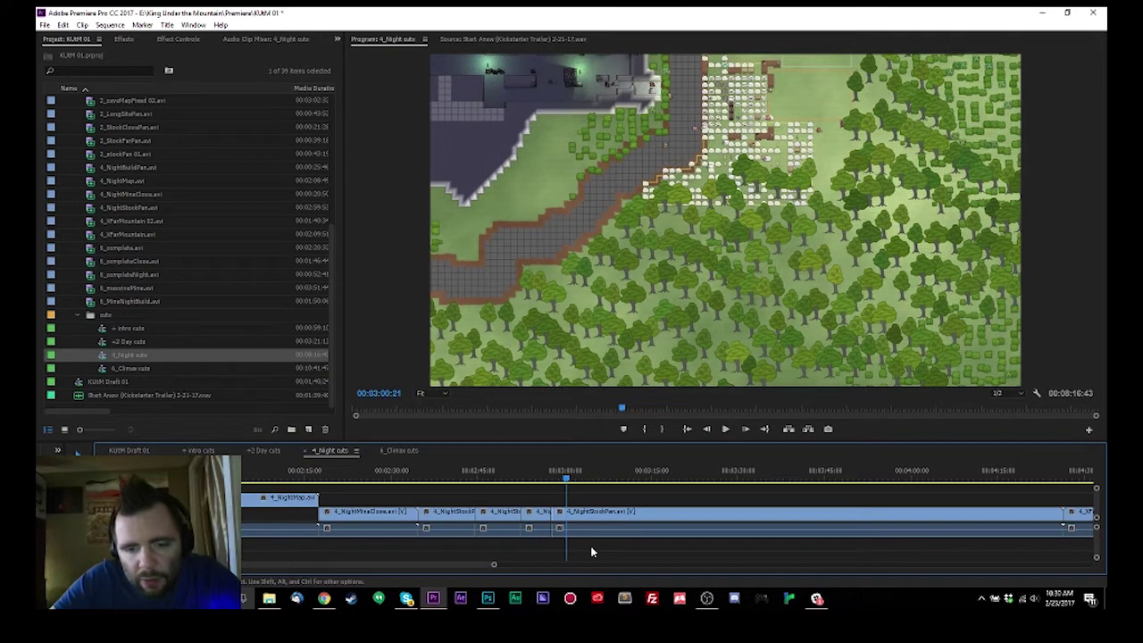
{"action": "key", "text": "ctrl+z"}
Re-split NightStockPan at the adjusted frame and ripple-trim away the unwanted footage.
{"action": "key", "text": "l"}
{"action": "key", "text": "ctrl+k"}
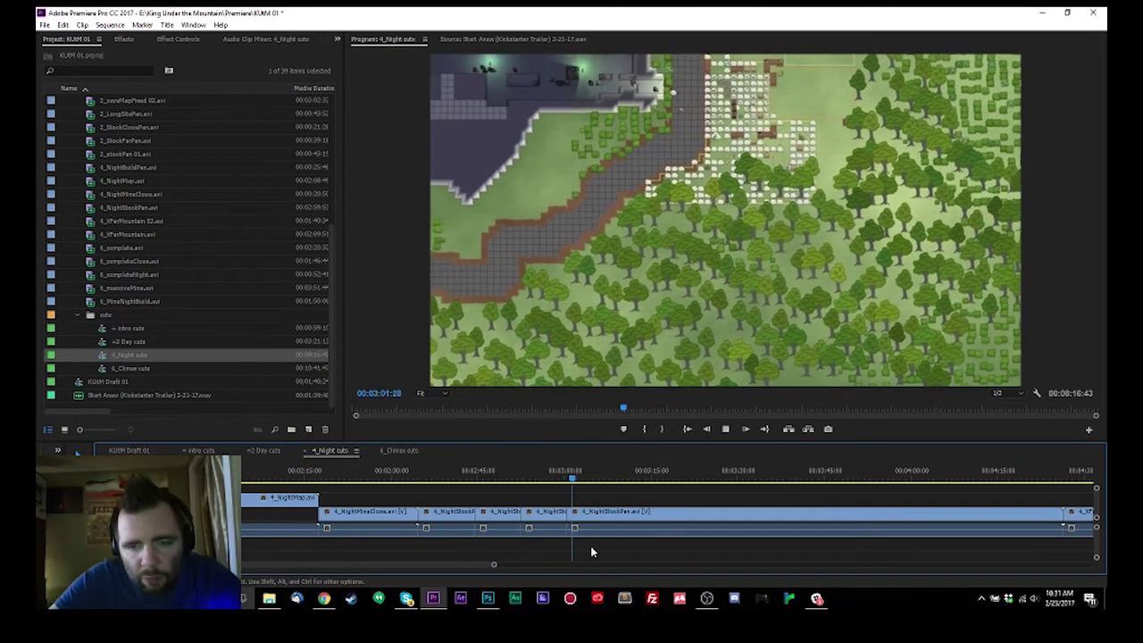
{"action": "key", "text": "k"}
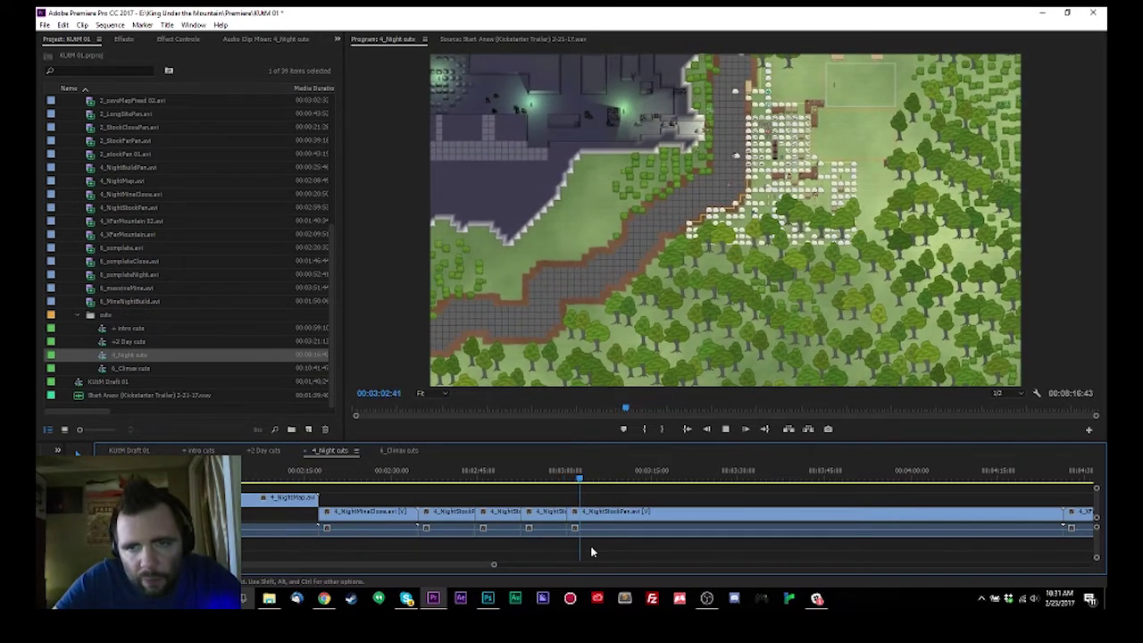
{"action": "key", "text": "k"}
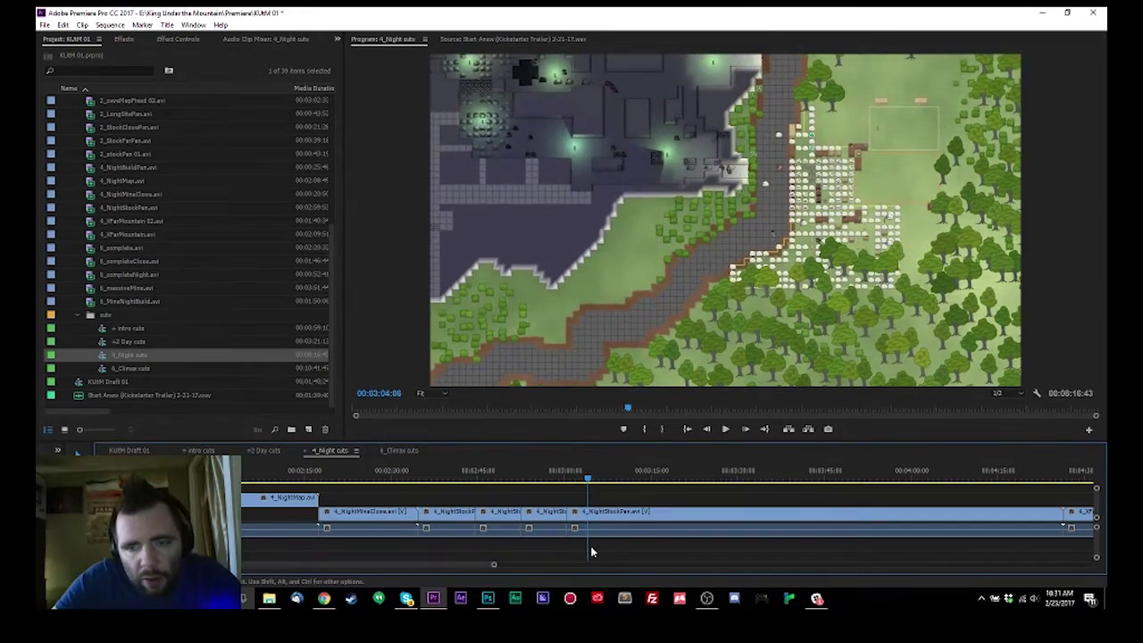
{"action": "key", "text": "q"}
{"action": "key", "text": "l"}
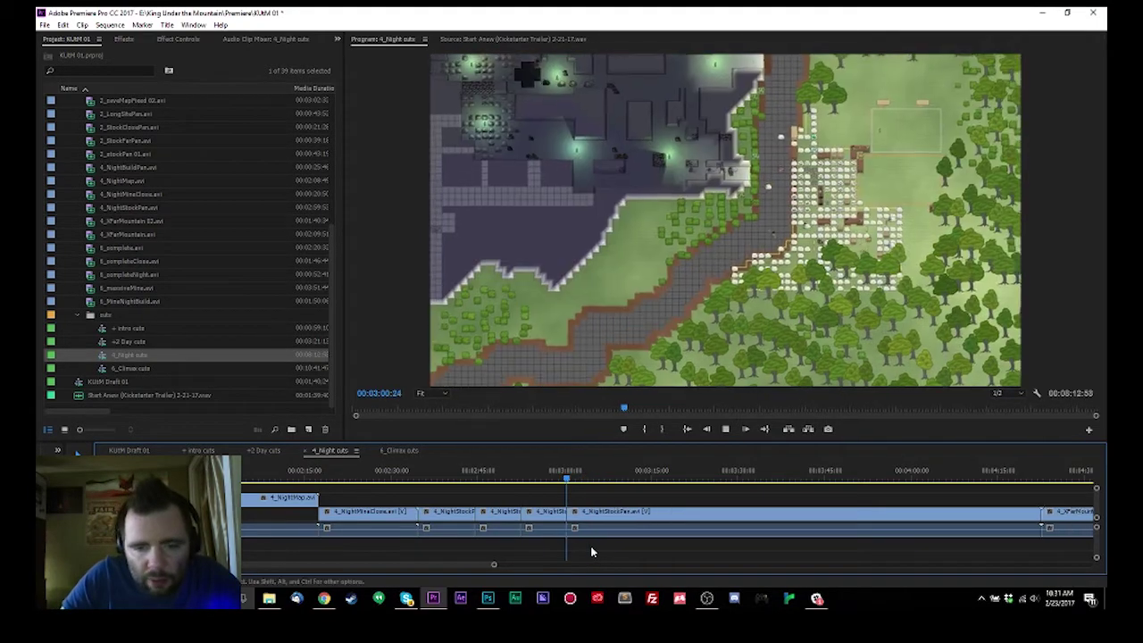
{"action": "key", "text": "k"}
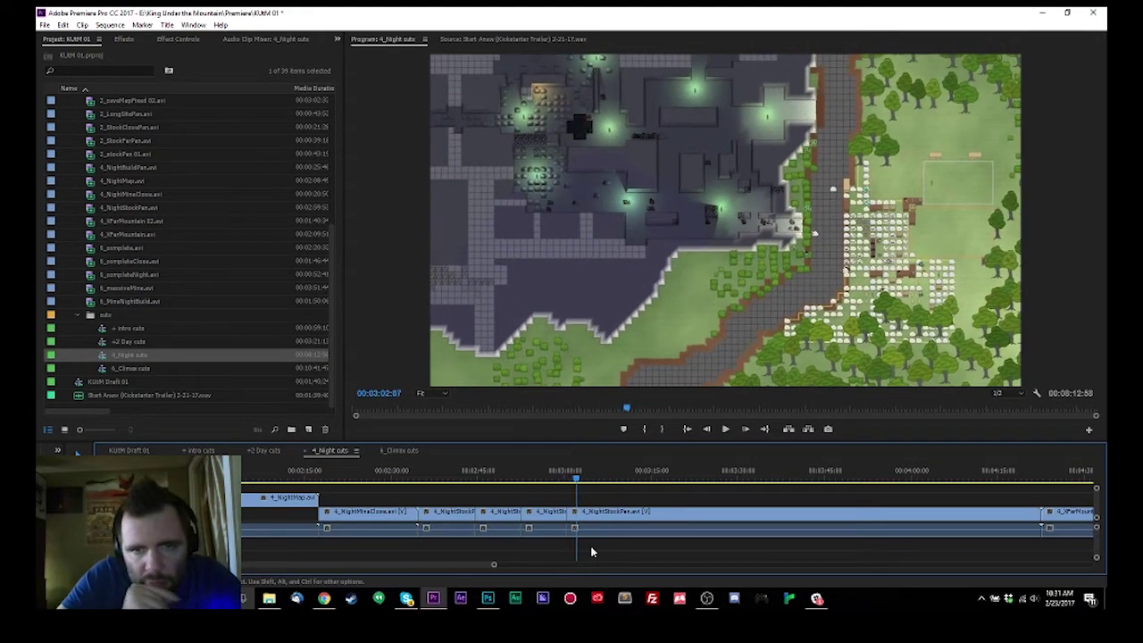
{"action": "key", "text": "l"}
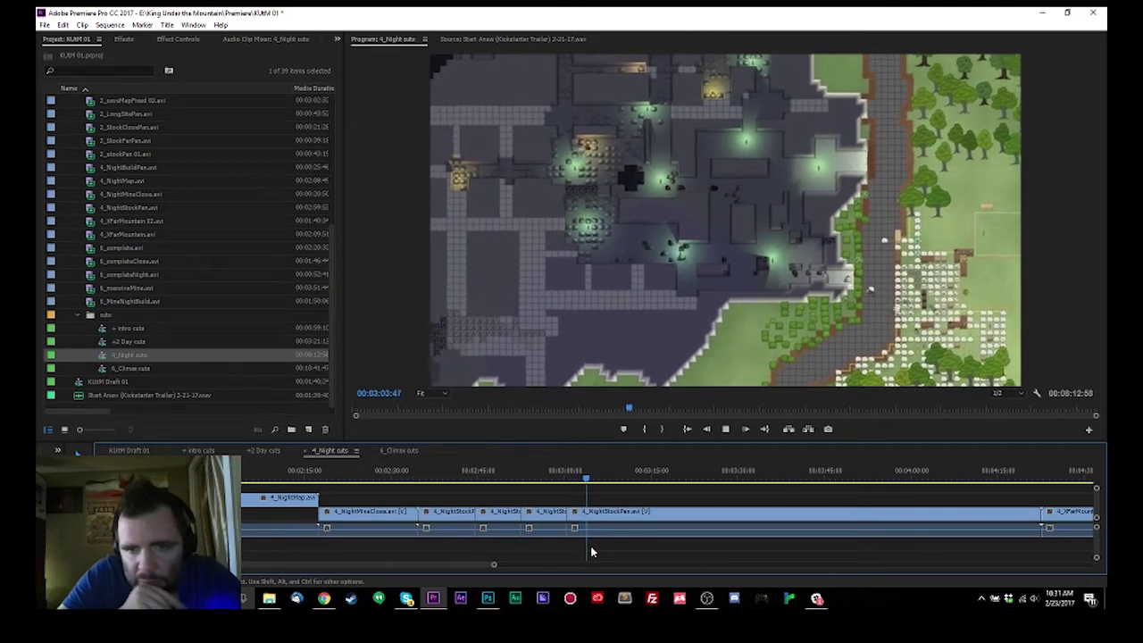
{"action": "key", "text": "k"}
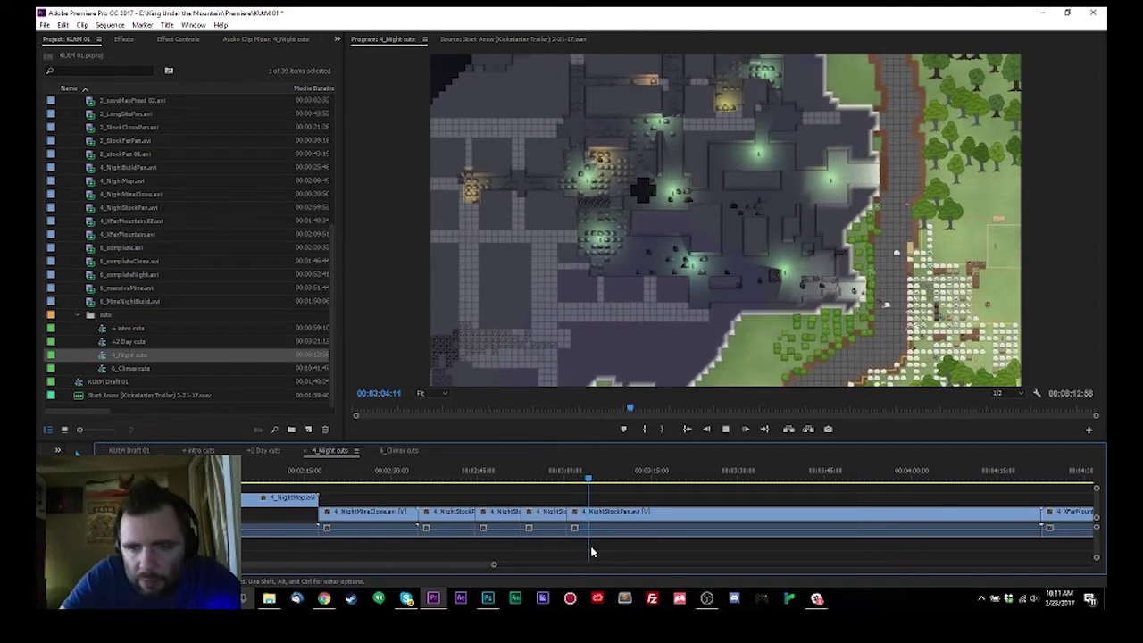
Shuttle back and forth to find the next cut point and split NightStockPan there.
{"action": "key", "text": "j"}
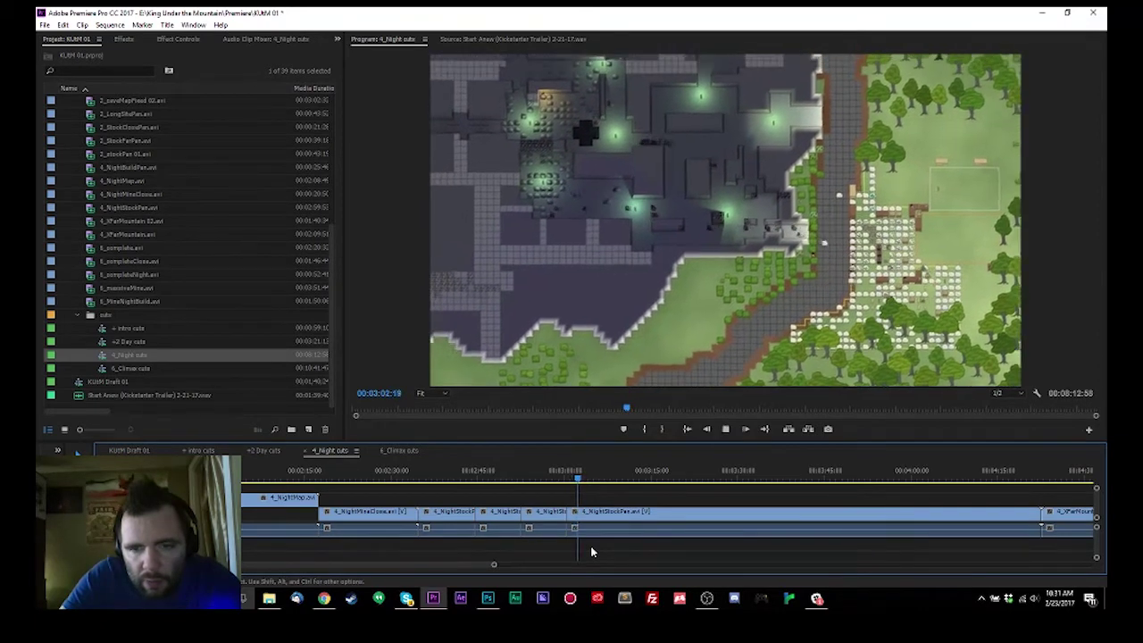
{"action": "key", "text": "k"}
{"action": "key", "text": "l"}
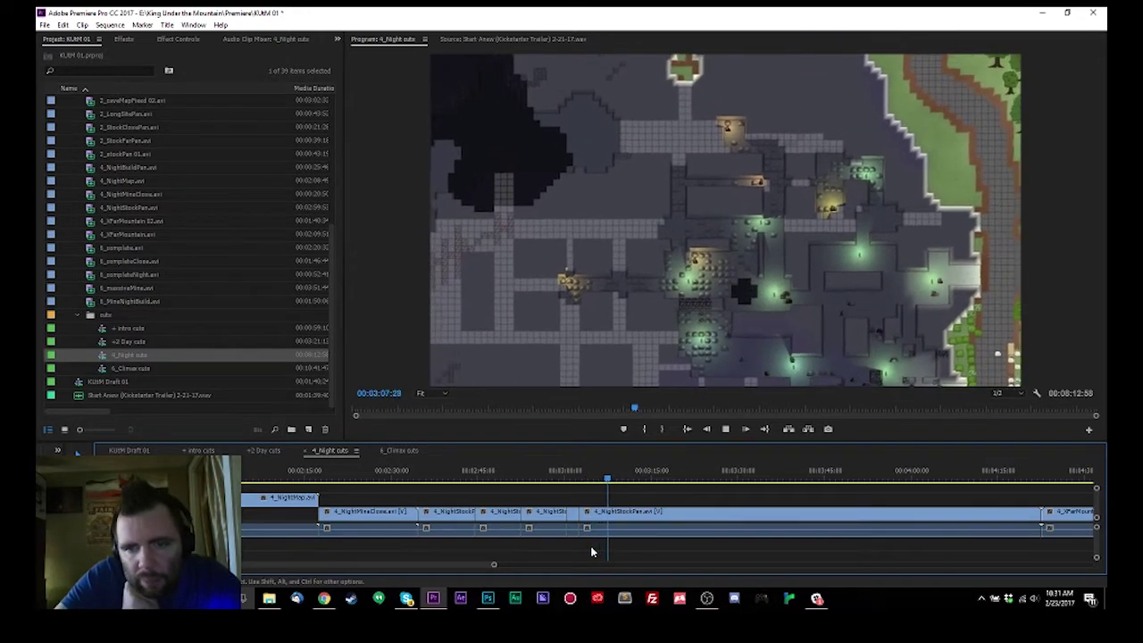
{"action": "key", "text": "k"}
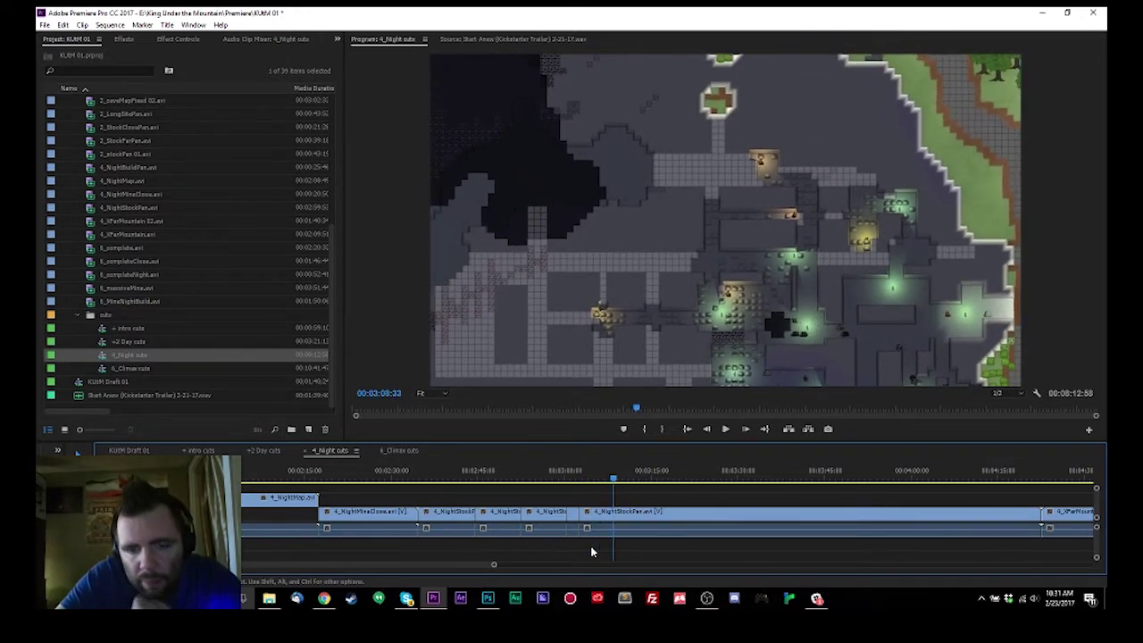
{"action": "key", "text": "ctrl+k"}
{"action": "key", "text": "j"}
{"action": "key", "text": "j"}
{"action": "key", "text": "j"}
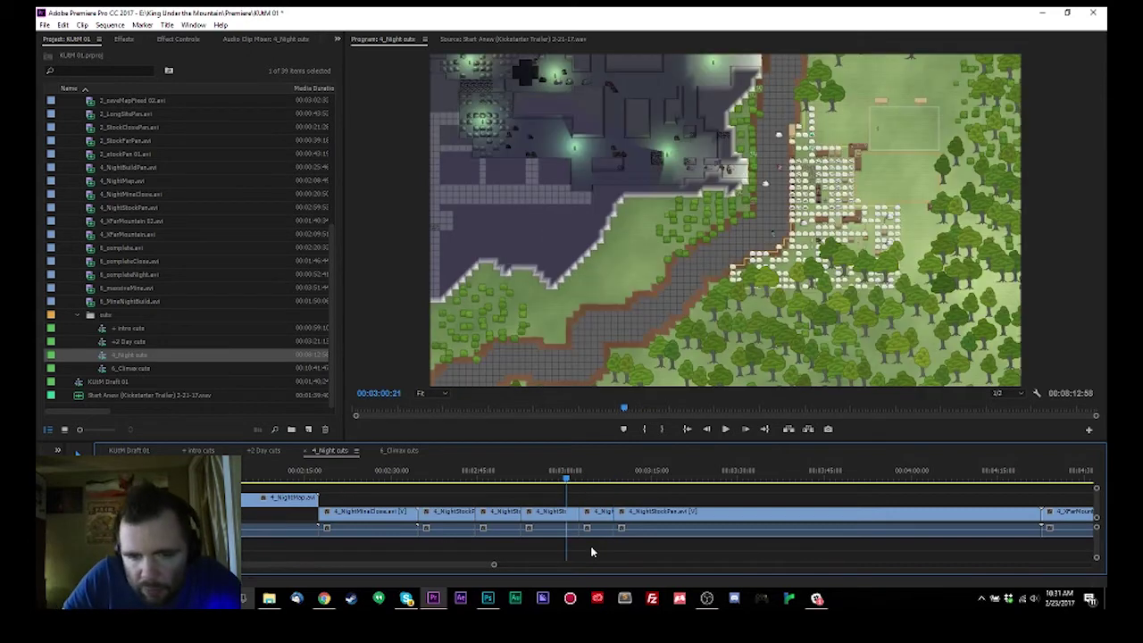
{"action": "key", "text": "l"}
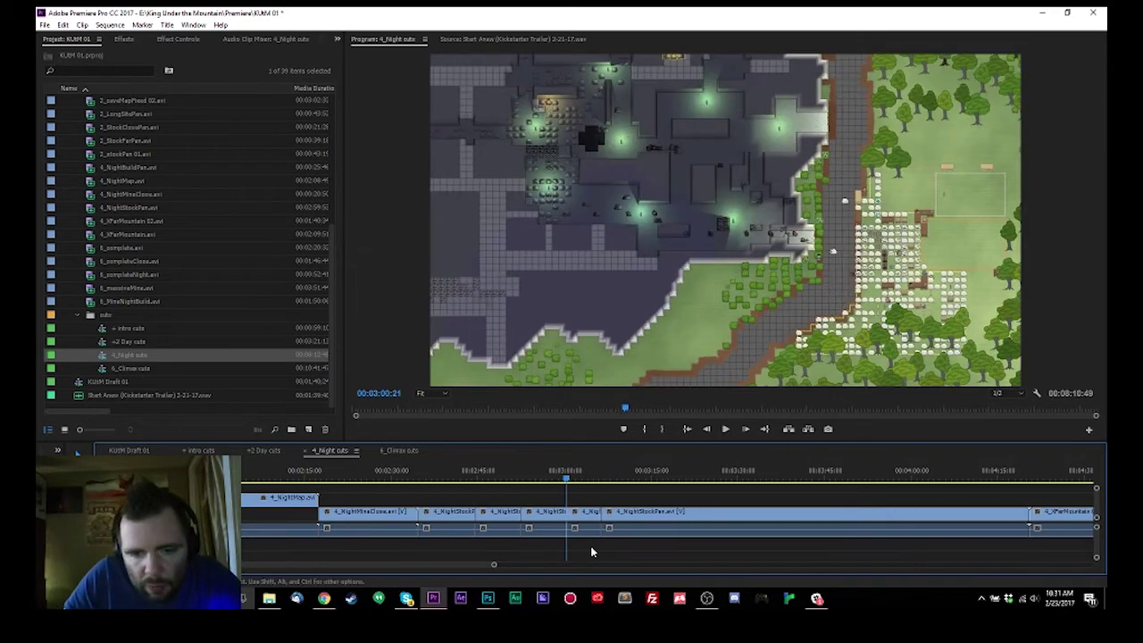
Add two more splits further along 4_NightStockPan, ending near 03:28.
{"action": "key", "text": "Down"}
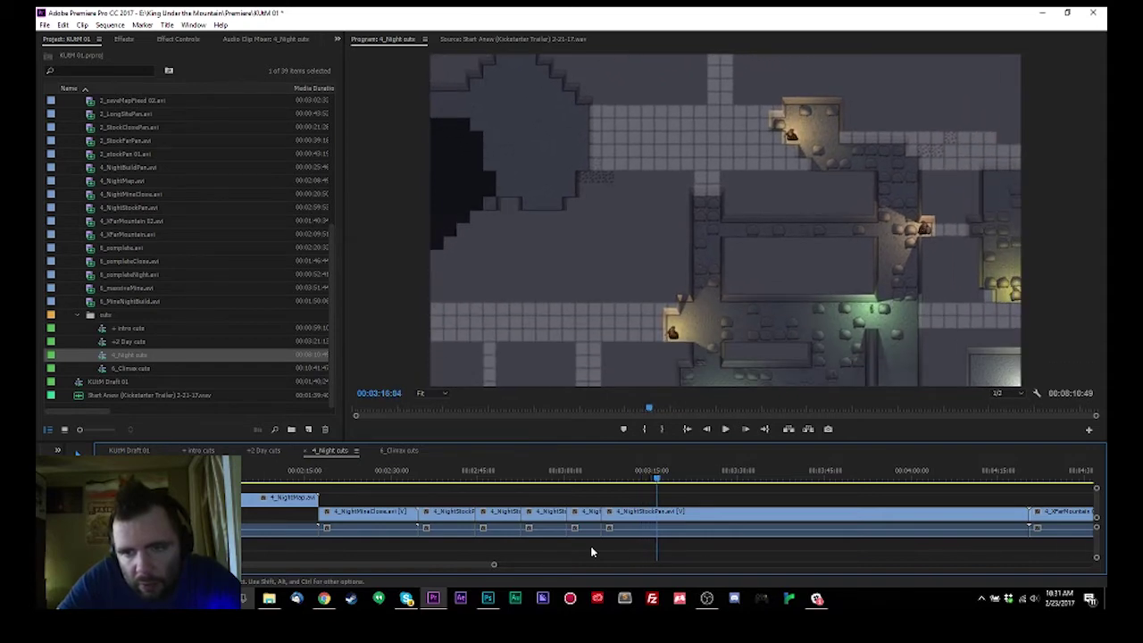
{"action": "key", "text": "space"}
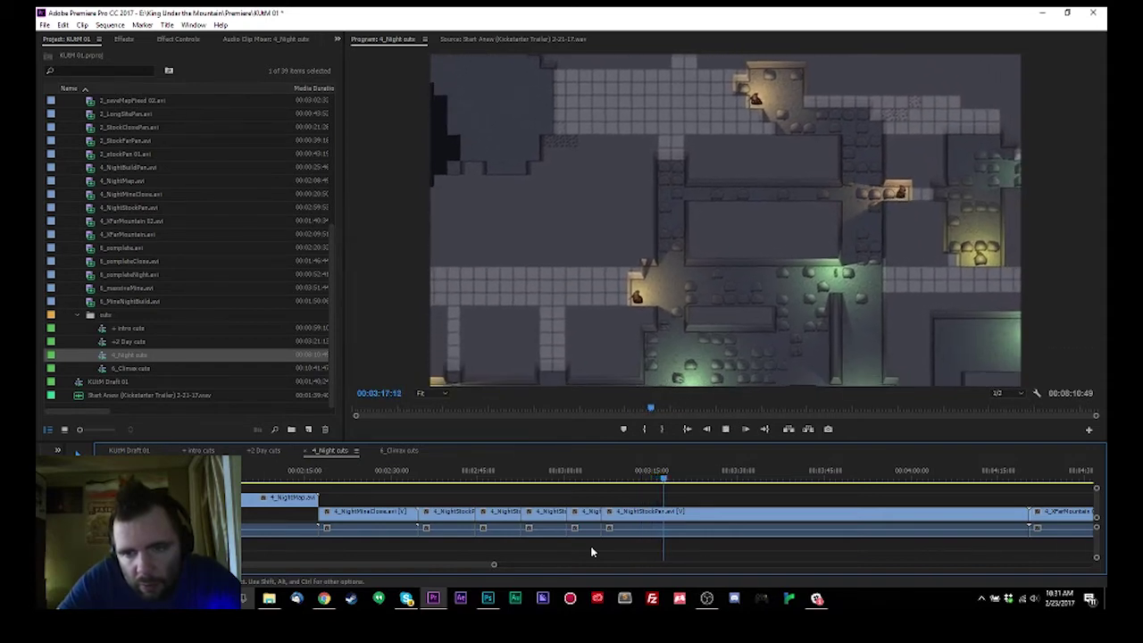
{"action": "key", "text": "space"}
{"action": "key", "text": "space"}
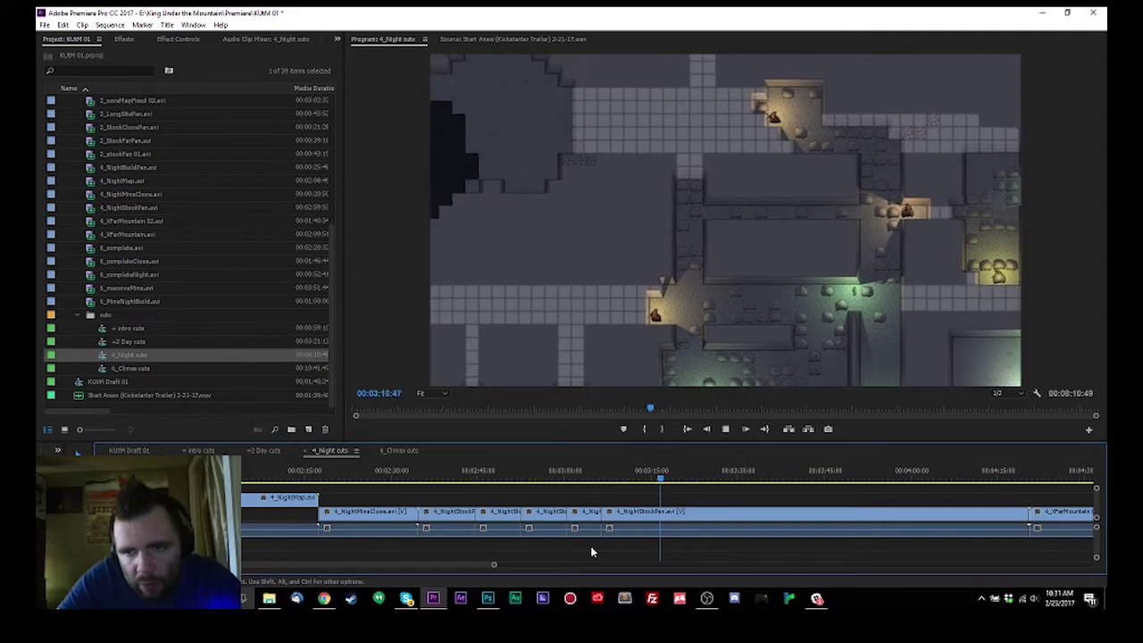
{"action": "key", "text": "ctrl+k"}
{"action": "key", "text": "space"}
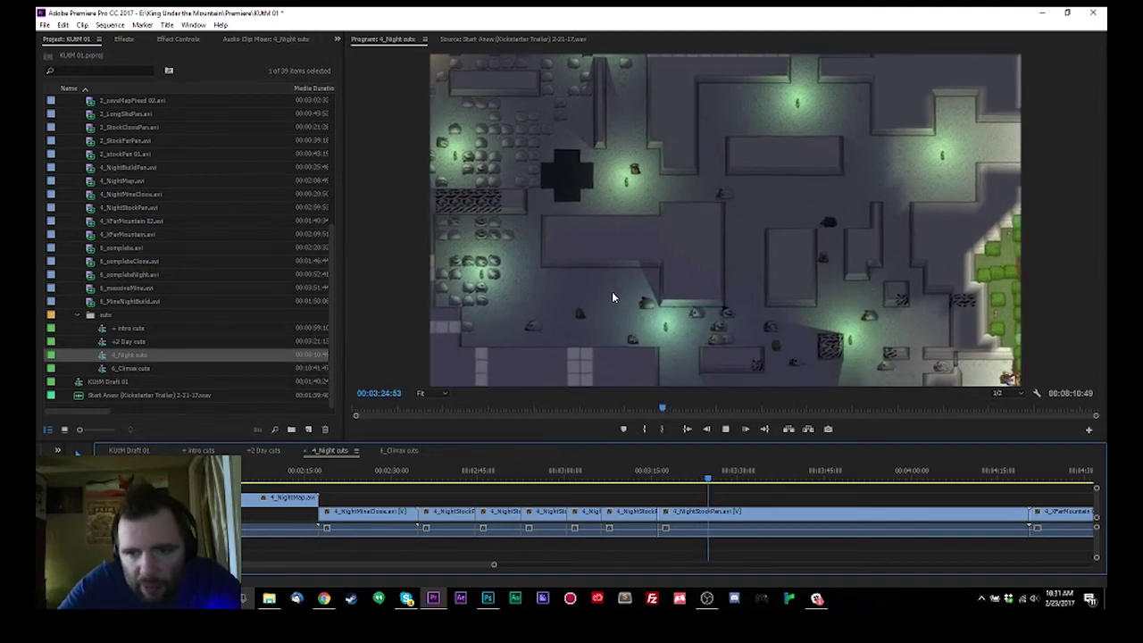
{"action": "key", "text": "space"}
{"action": "key", "text": "ctrl+k"}
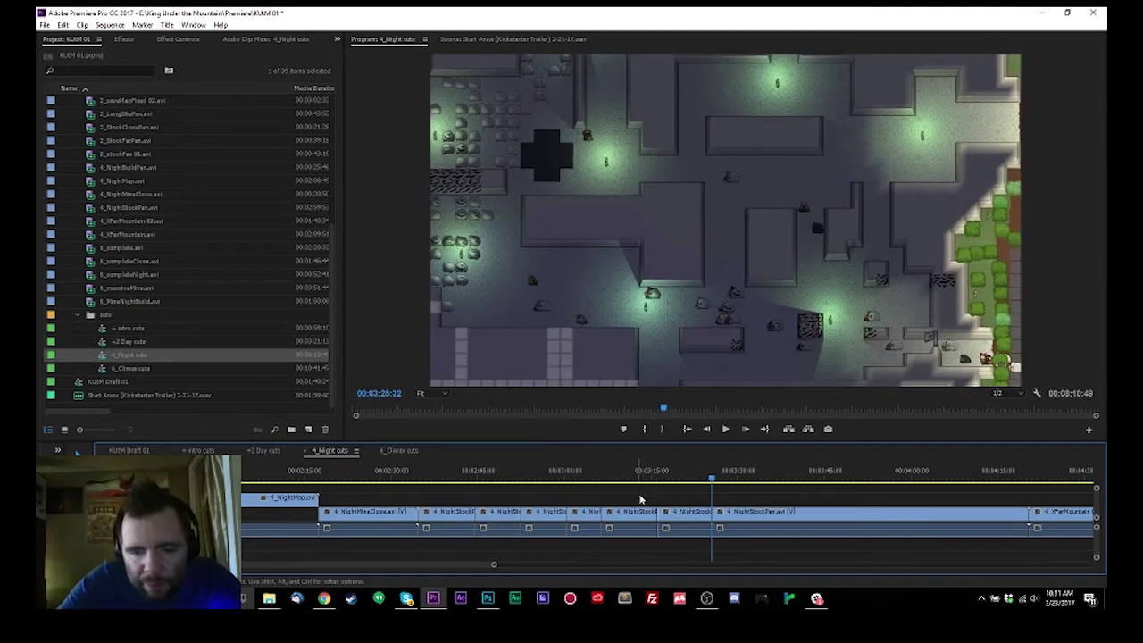
Ripple-delete the stretch around the earlier split and copy the short 4_NightStock piece onto V2.
{"action": "left_click_drag", "start_coordinate": [640, 479], "coordinate": [623, 479]}
{"action": "key", "text": "space"}
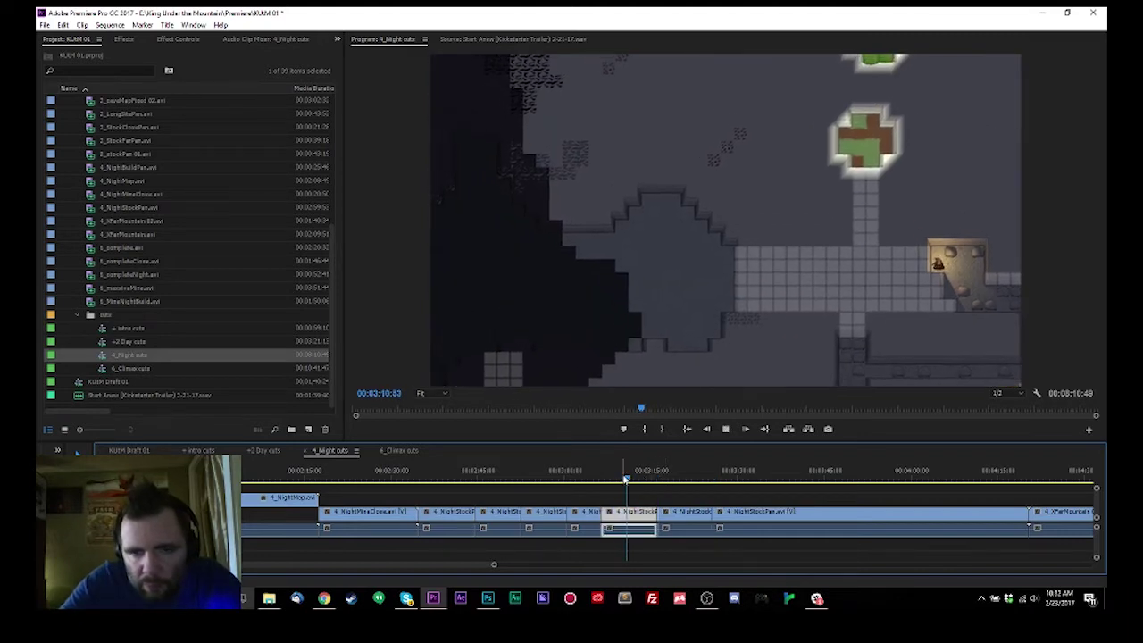
{"action": "key", "text": "w"}
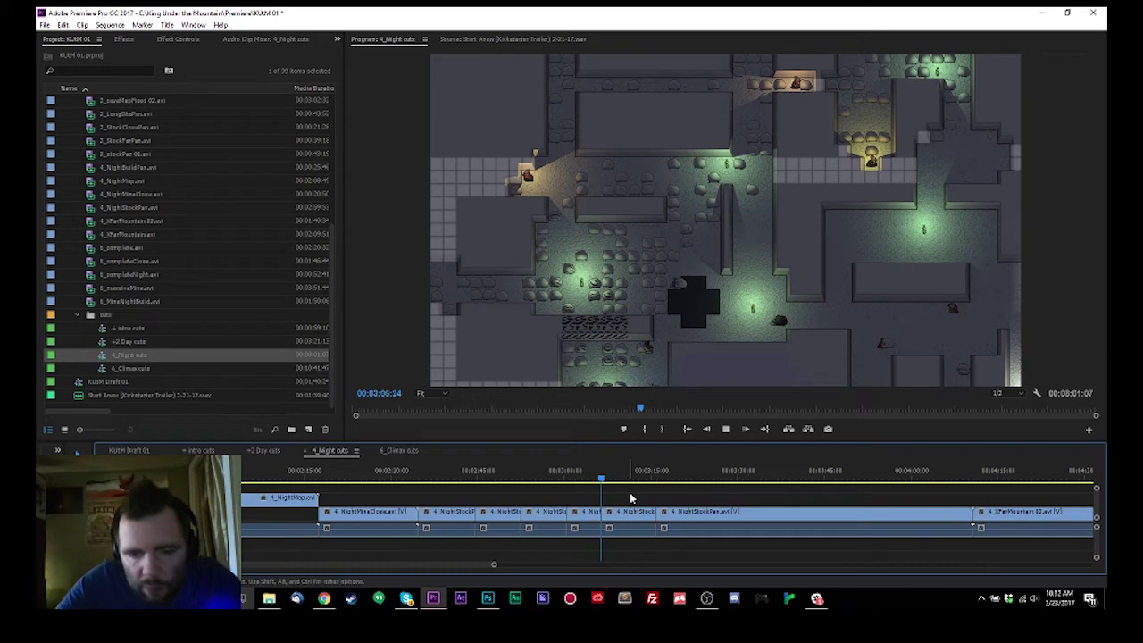
{"action": "left_click_drag", "start_coordinate": [632, 514], "coordinate": [633, 500]}
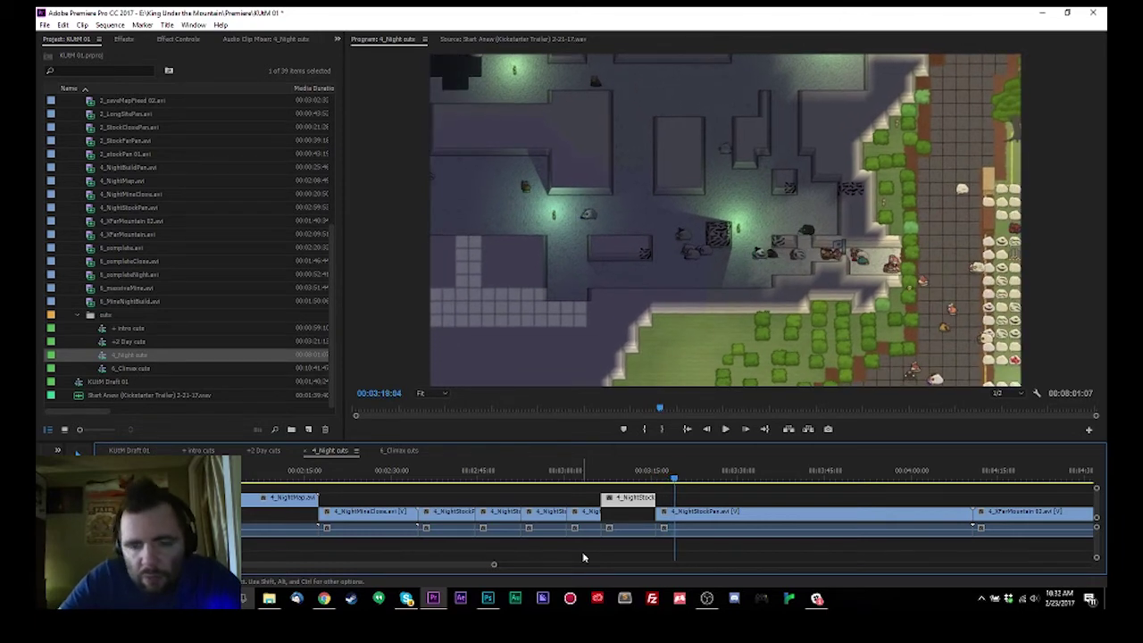
Save the project and review the new edit in reverse.
{"action": "key", "text": "ctrl+s"}
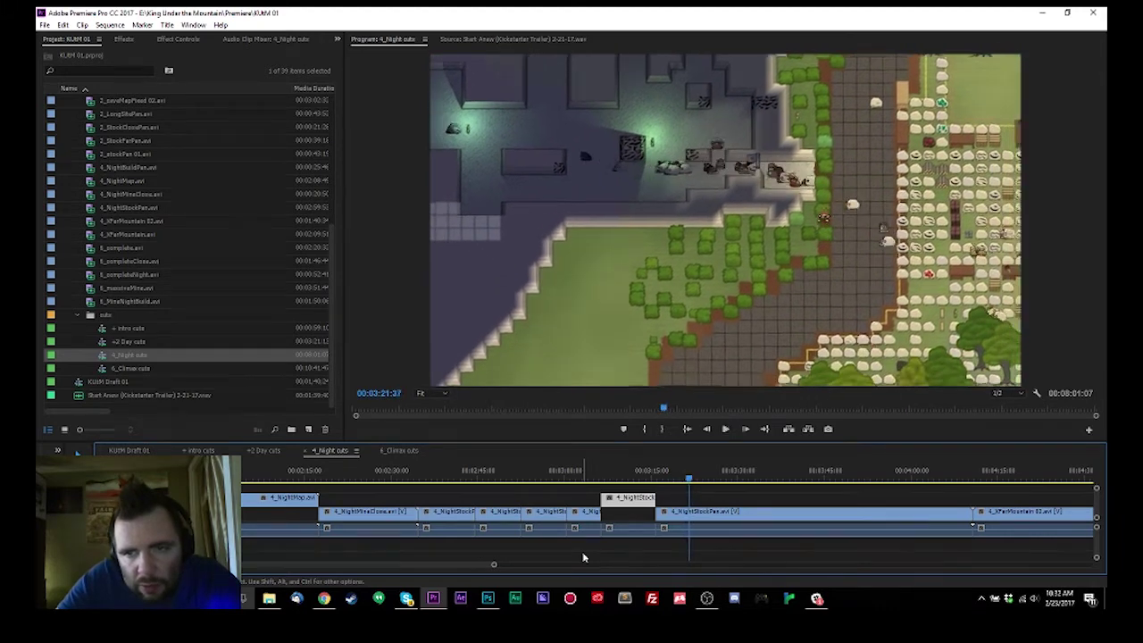
{"action": "key", "text": "j"}
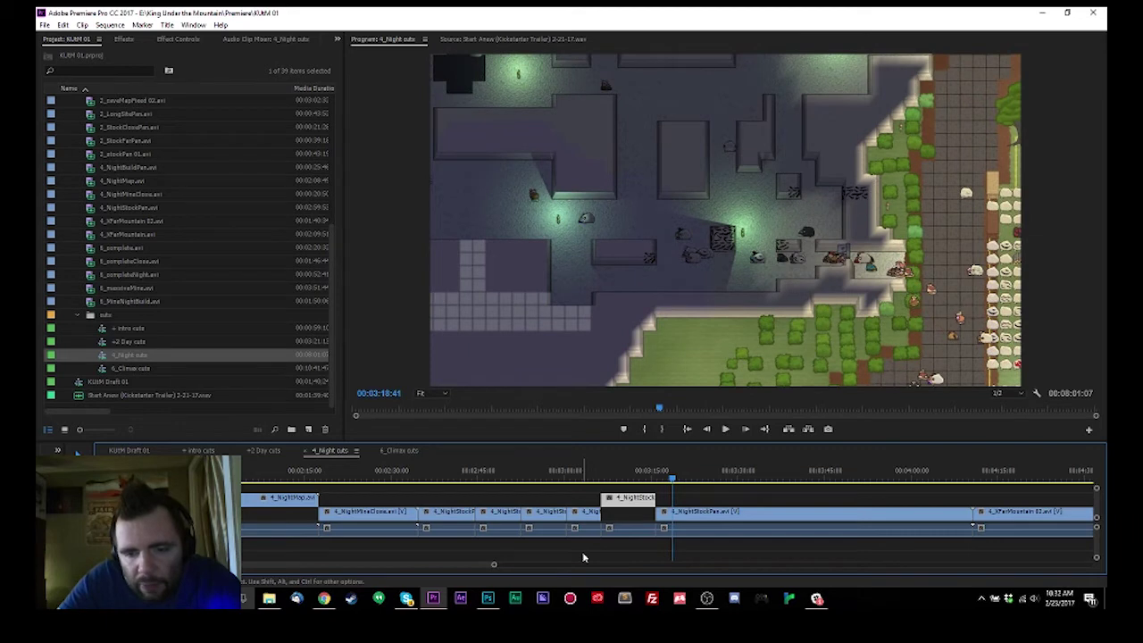
{"action": "key", "text": "j"}
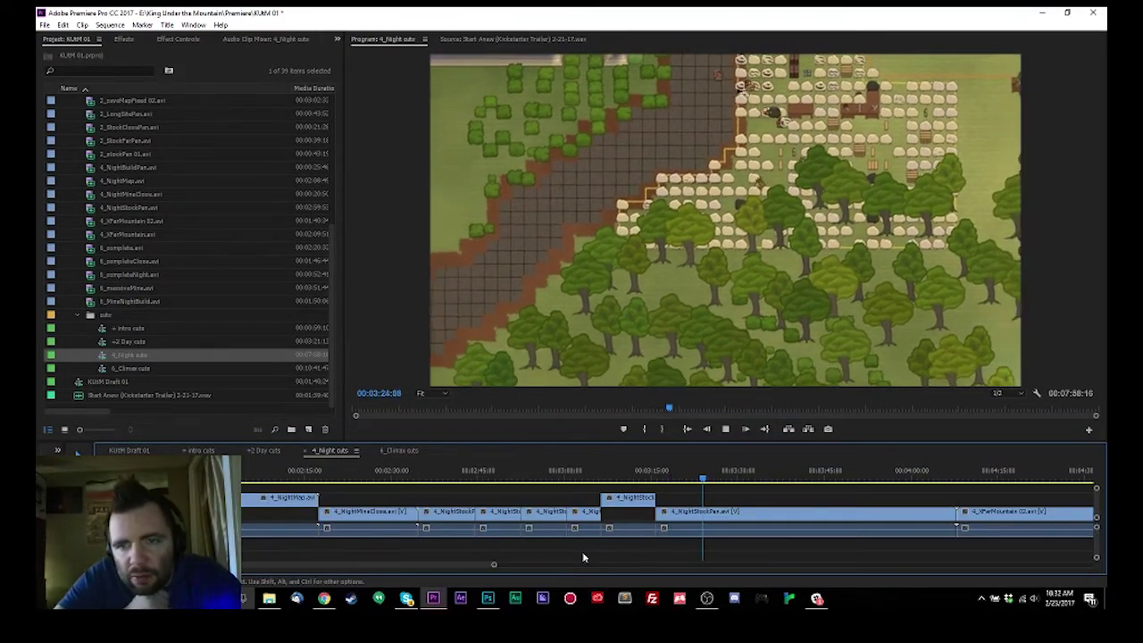
{"action": "key", "text": "space"}
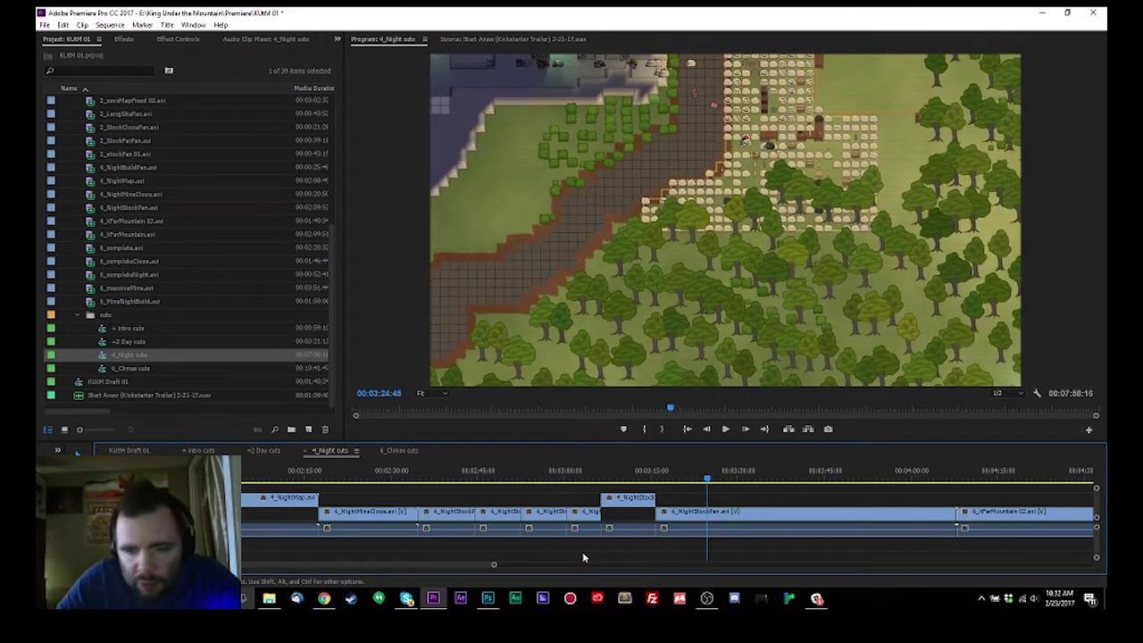
{"action": "key", "text": "space"}
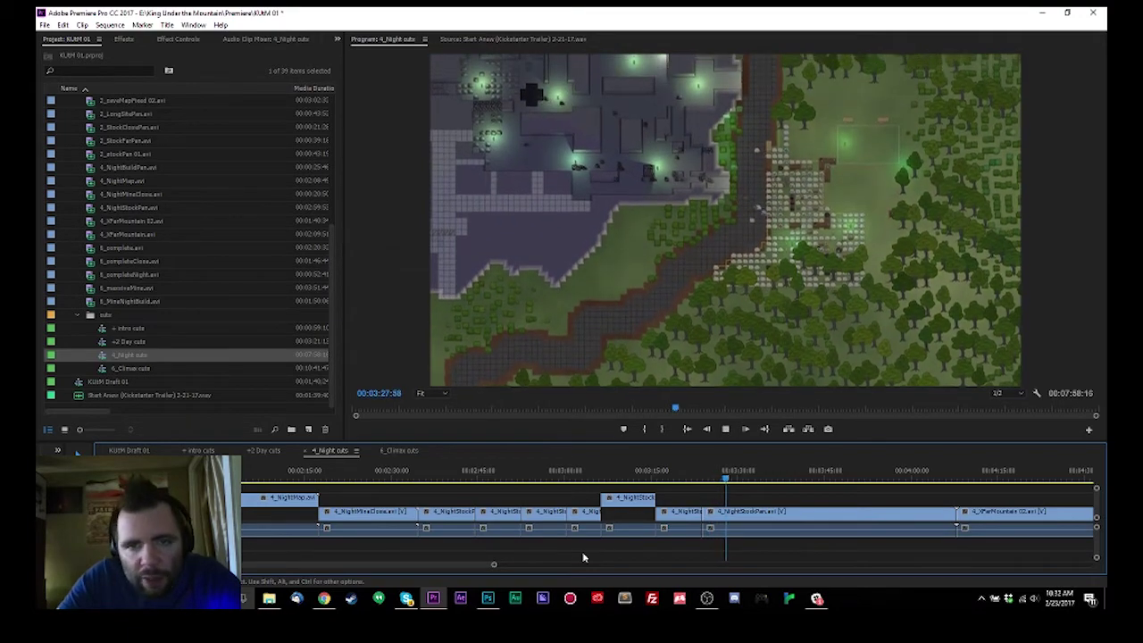
{"action": "key", "text": "space"}
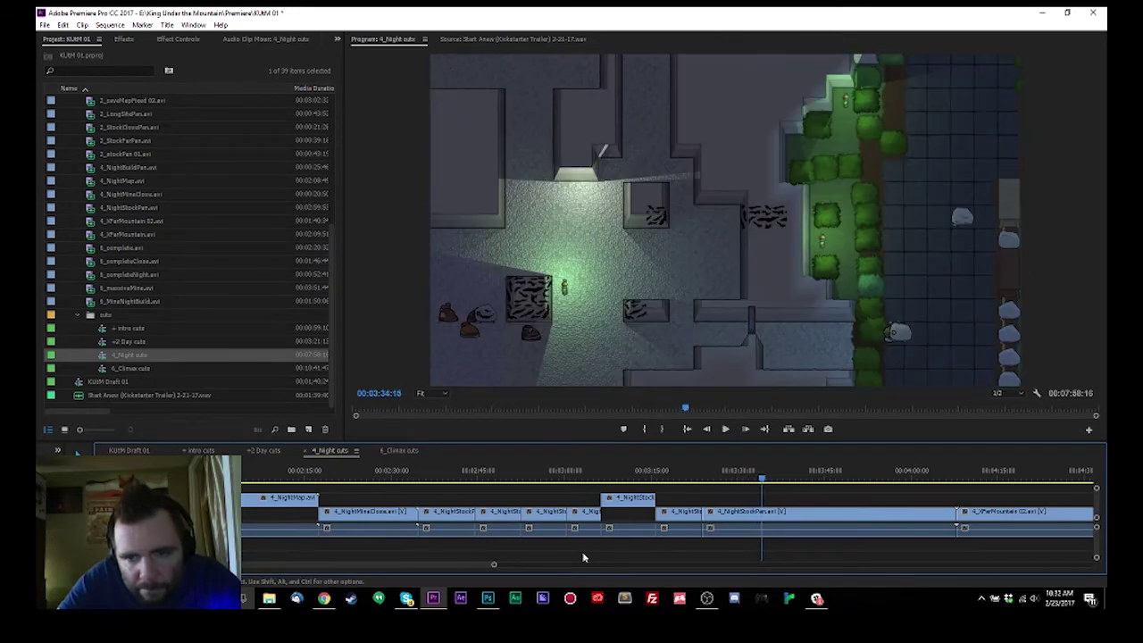
{"action": "key", "text": "space"}
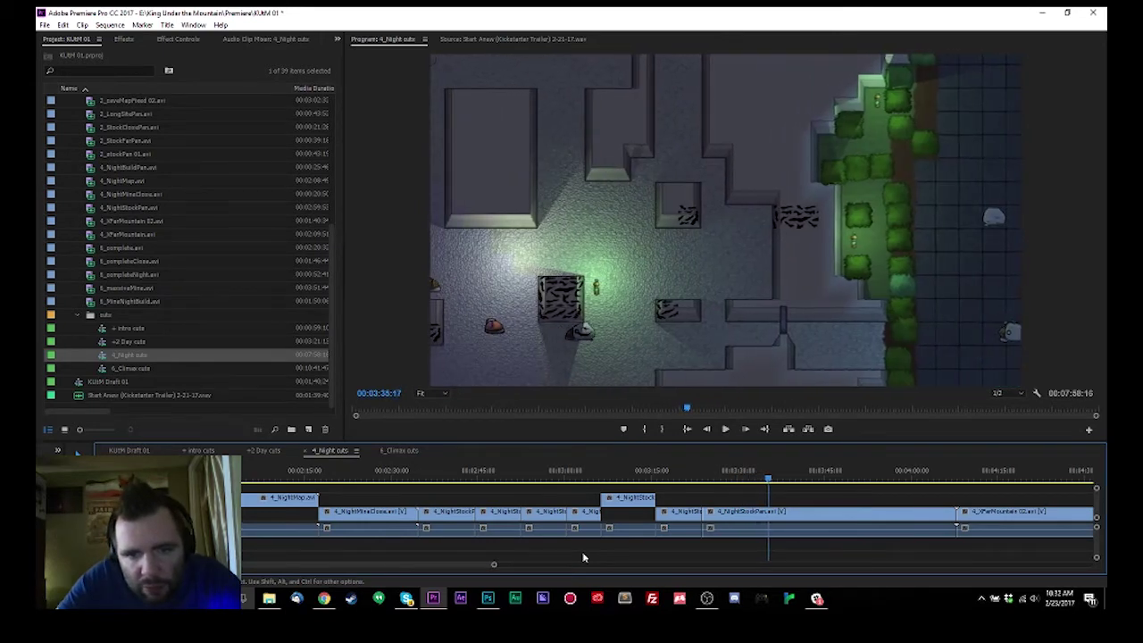
{"action": "key", "text": "j"}
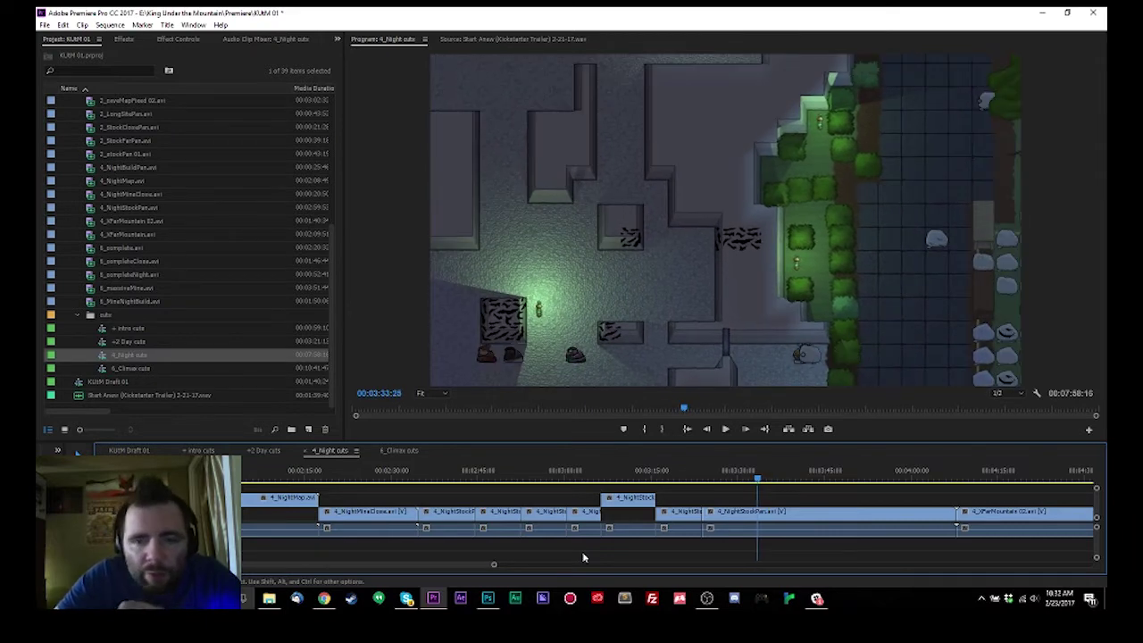
{"action": "key", "text": "space"}
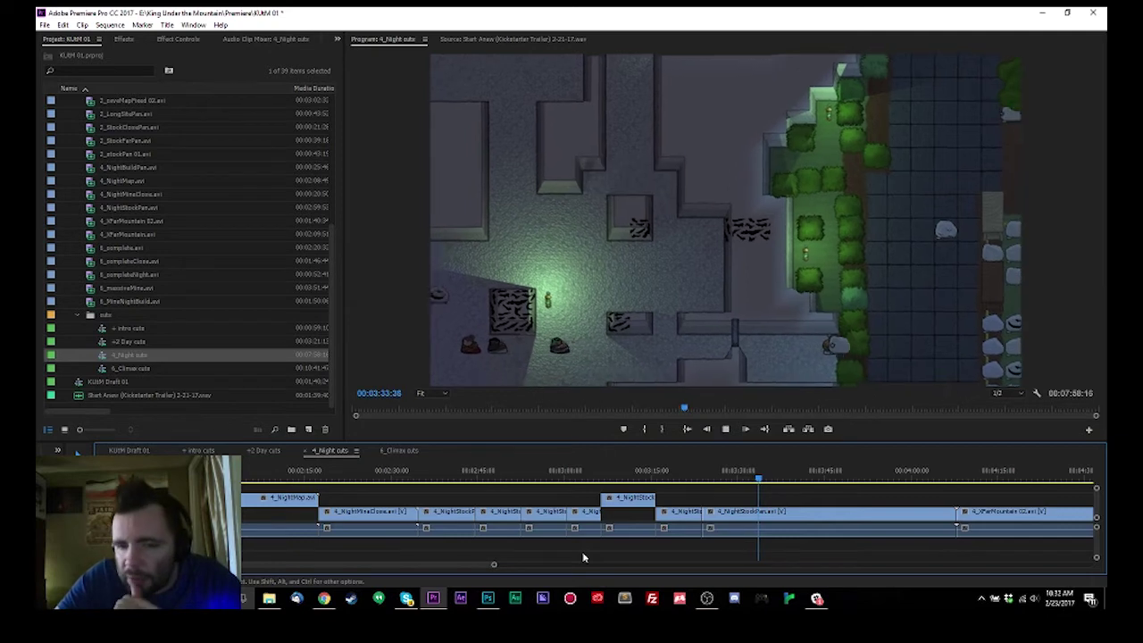
{"action": "key", "text": "space"}
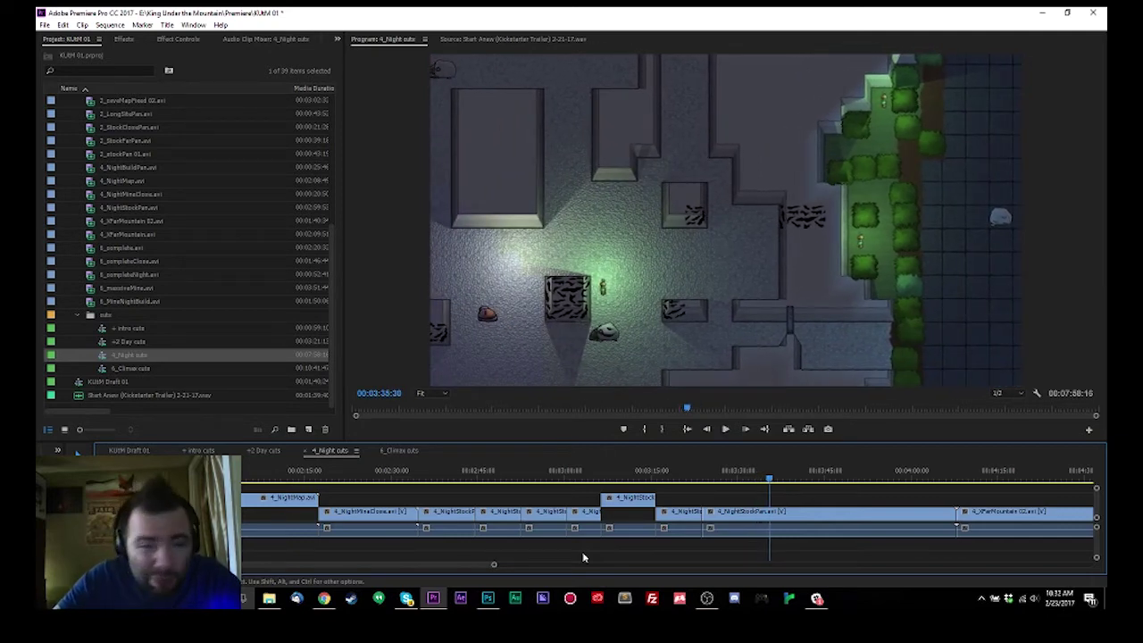
{"action": "key", "text": "space"}
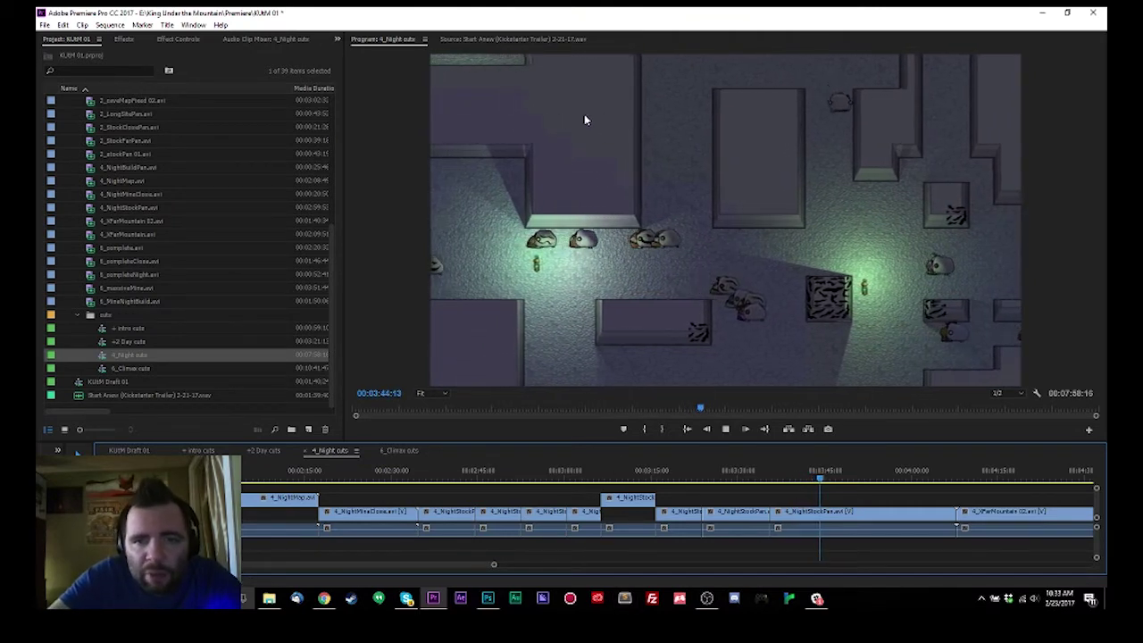
{"action": "key", "text": "space"}
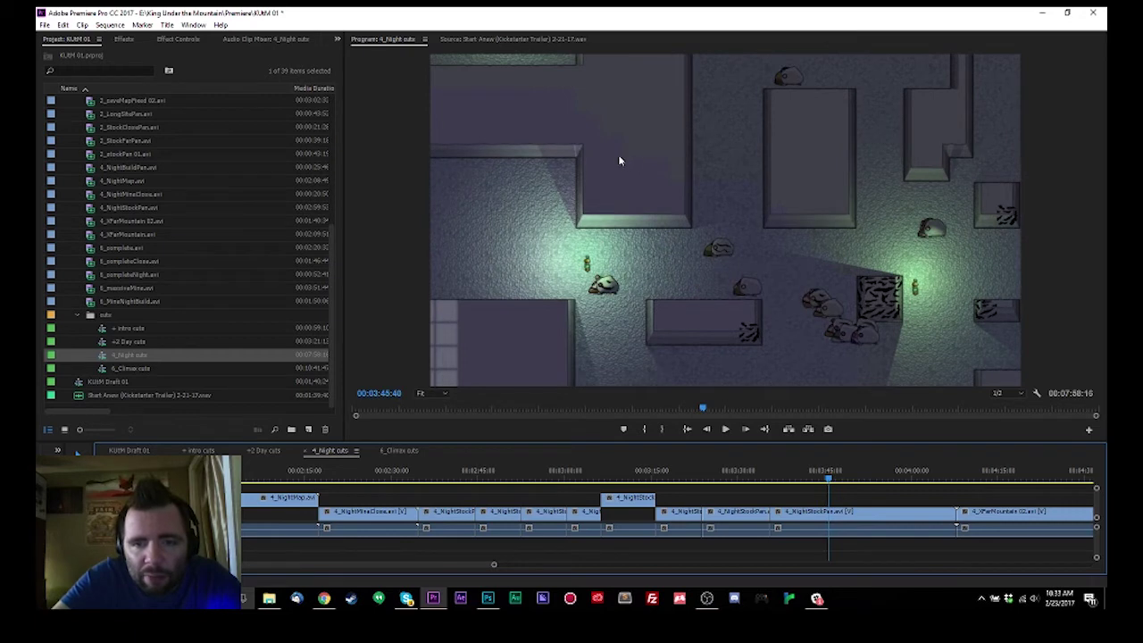
{"action": "key", "text": "space"}
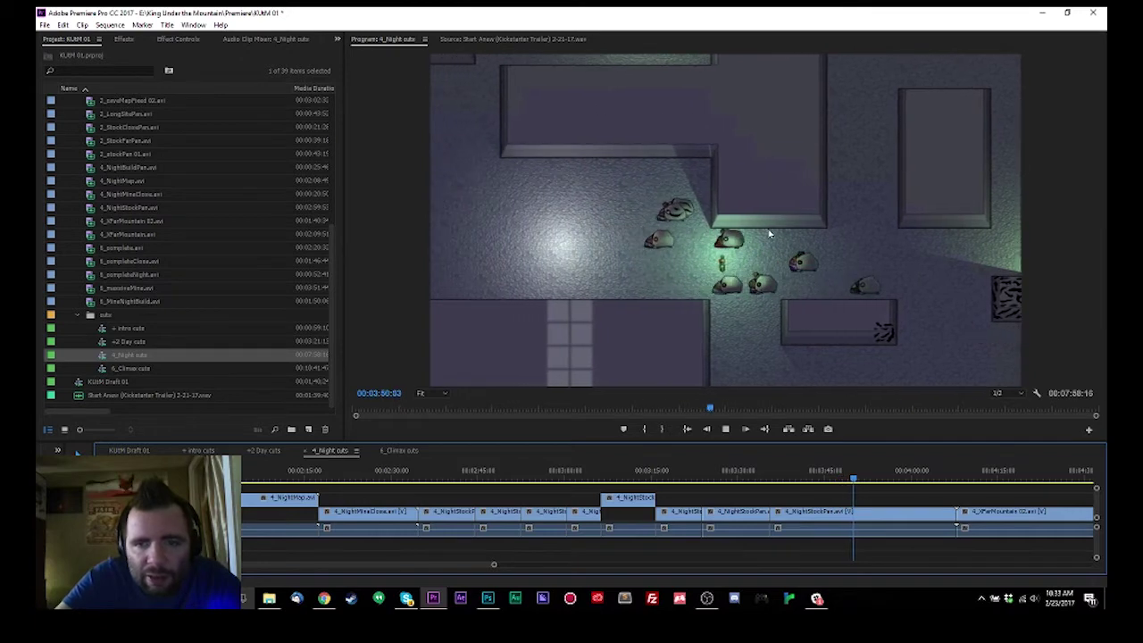
{"action": "key", "text": "space"}
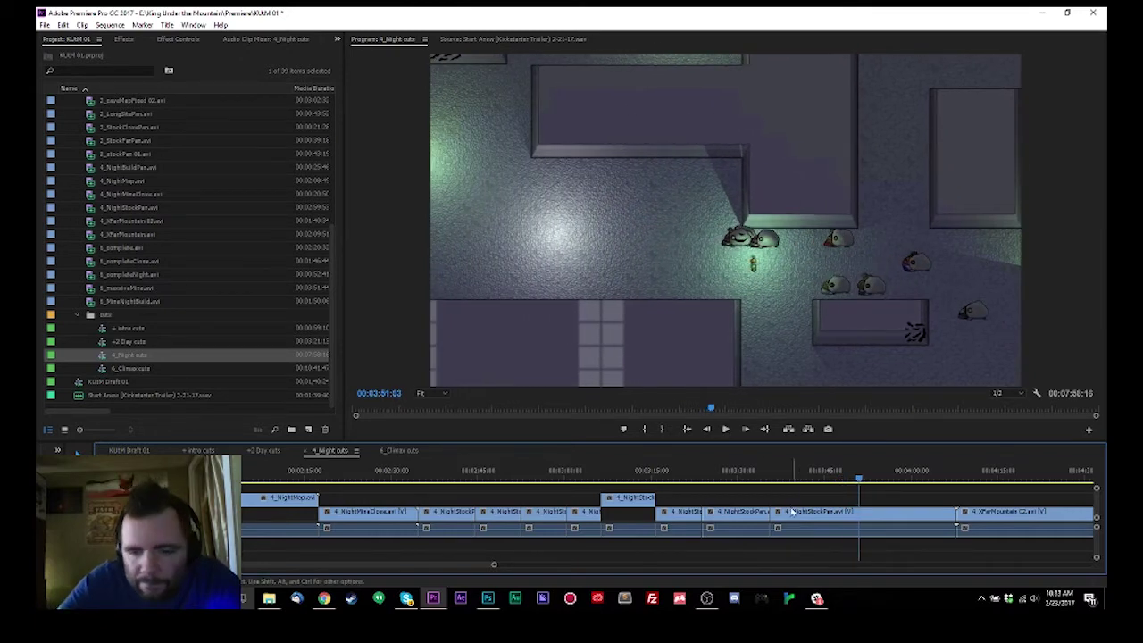
Split NightStockPan at the chosen frame and extract the first unwanted section.
{"action": "left_click", "coordinate": [790, 482]}
{"action": "left_click_drag", "start_coordinate": [791, 481], "coordinate": [836, 496]}
{"action": "key", "text": "ctrl+k"}
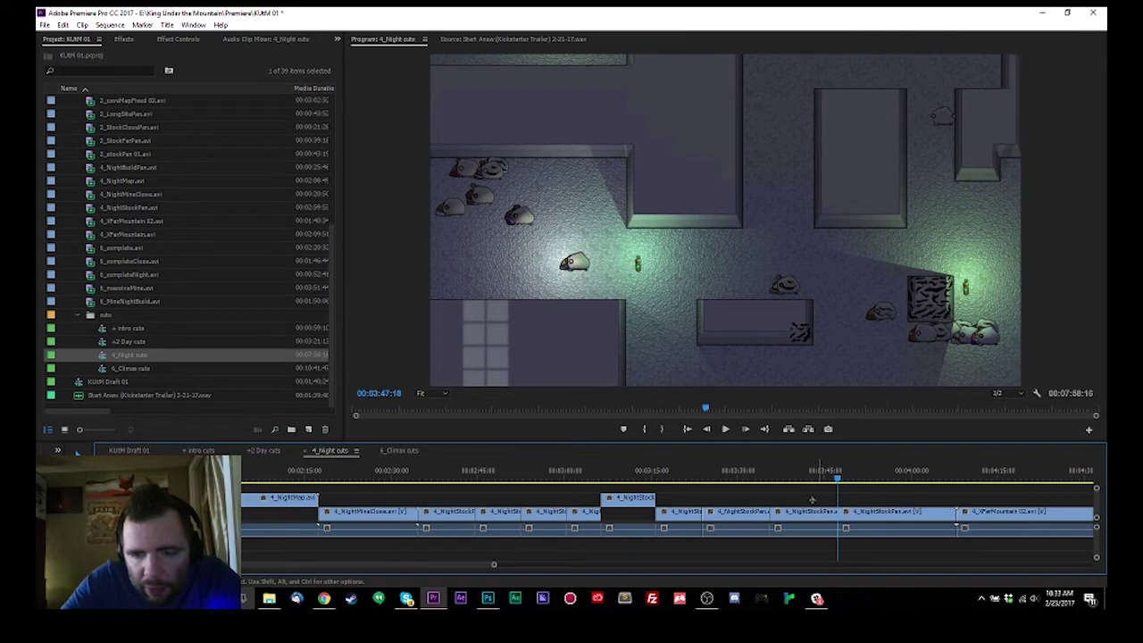
{"action": "key", "text": "x"}
{"action": "key", "text": "apostrophe"}
Extract a second unwanted NightStockPan section, then review playback around 03:24:38.
{"action": "left_click", "coordinate": [723, 482]}
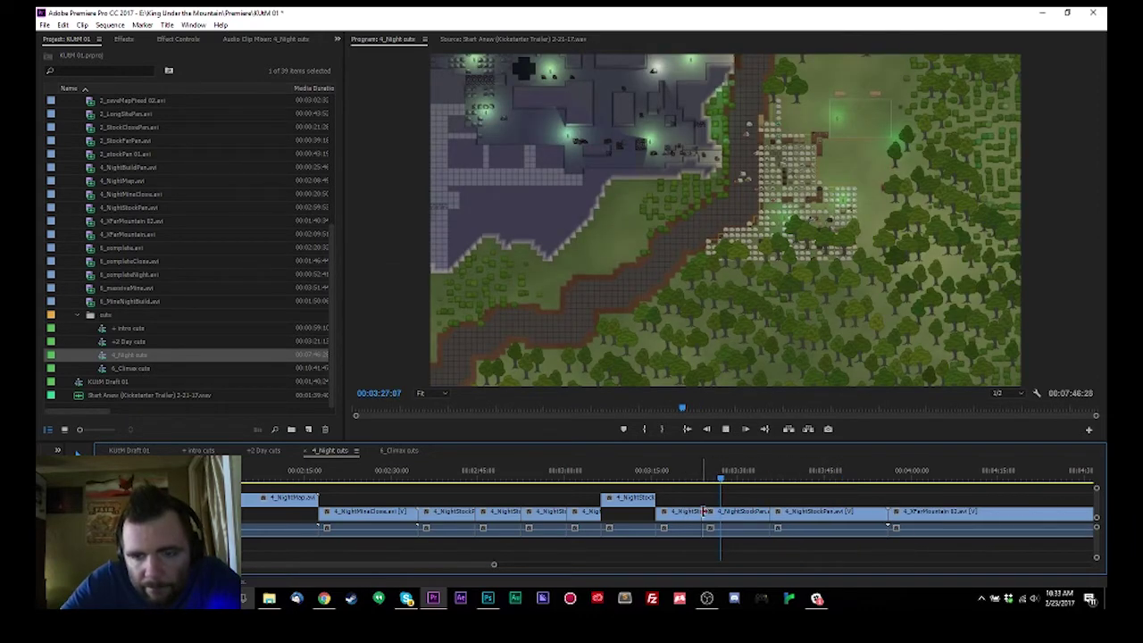
{"action": "key", "text": "x"}
{"action": "key", "text": "apostrophe"}
{"action": "key", "text": "space"}
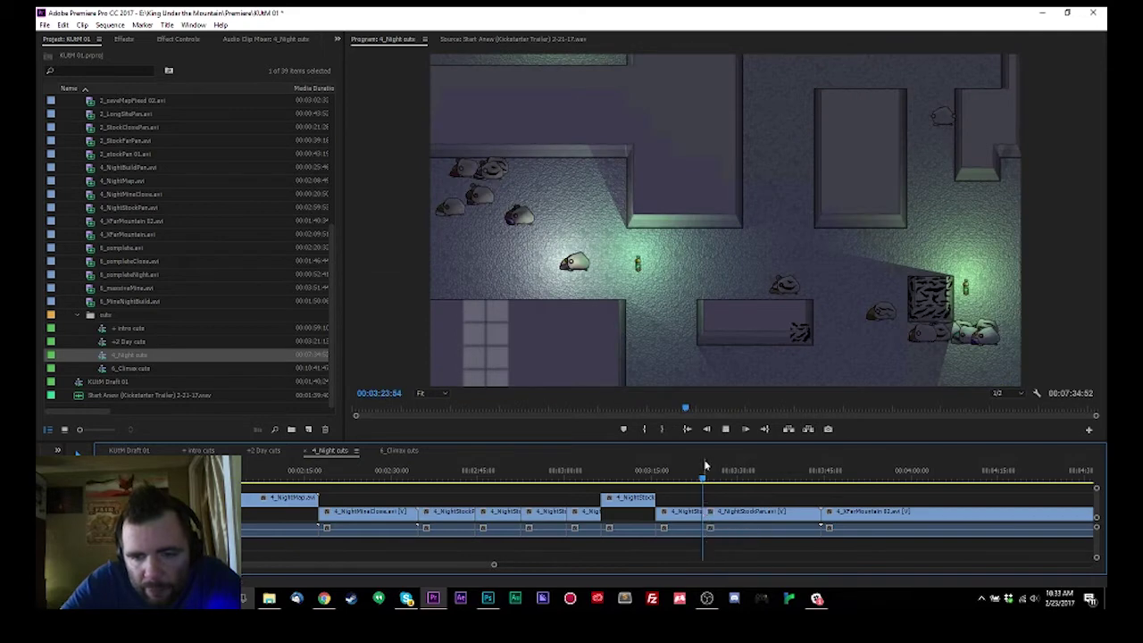
{"action": "key", "text": "space"}
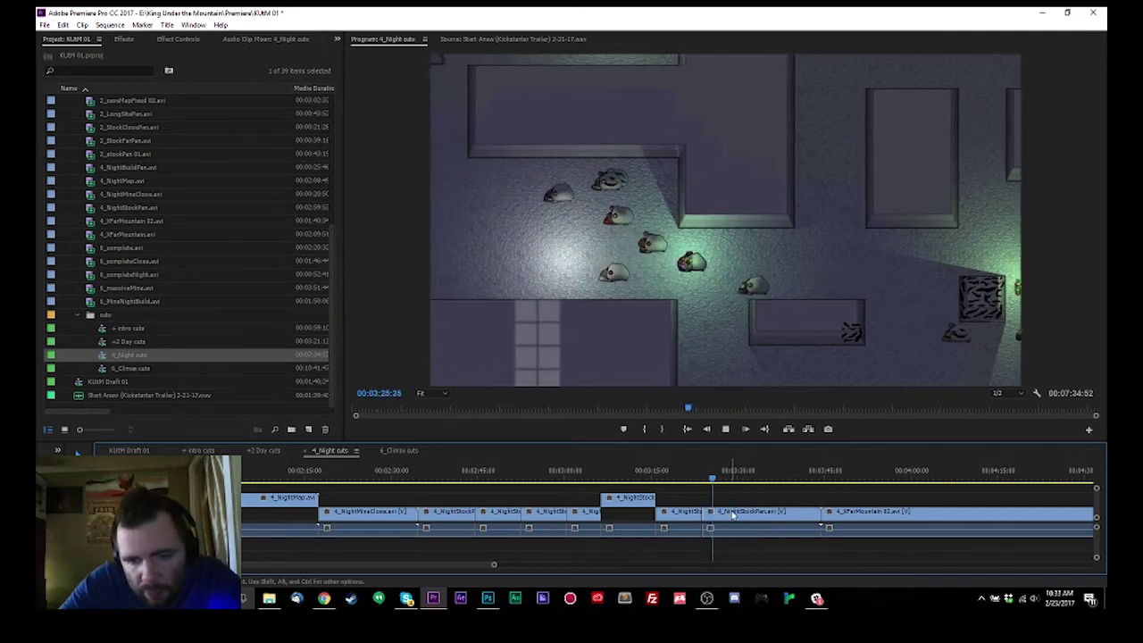
{"action": "key", "text": "space"}
Give the last NightStockPan clip the Caribbean (cyan) label.
{"action": "right_click", "coordinate": [732, 518]}
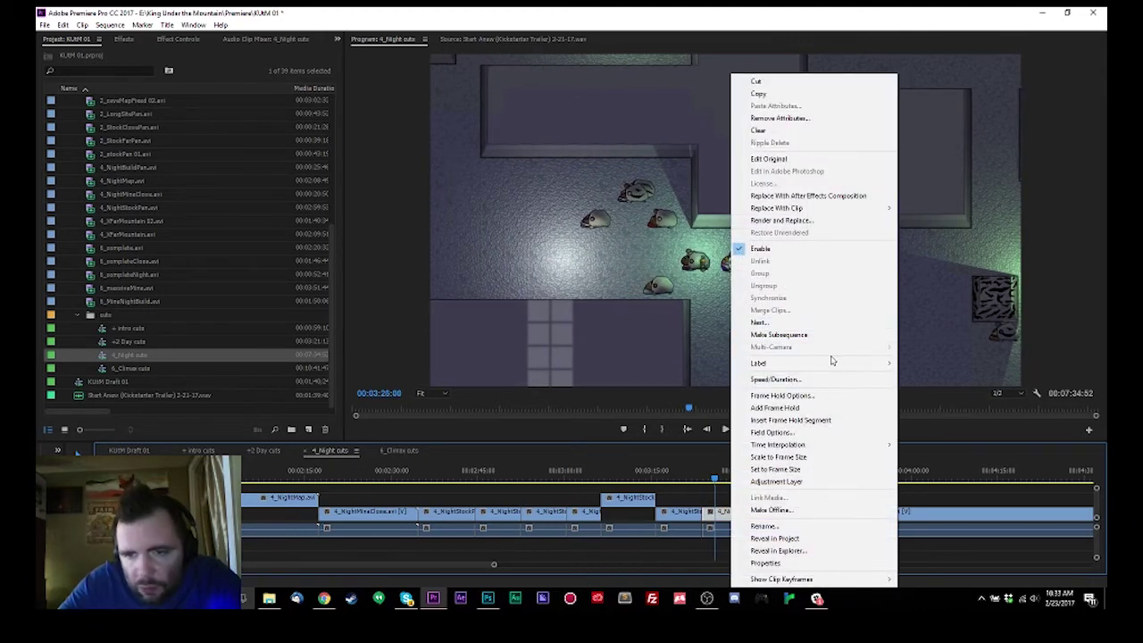
{"action": "mouse_move", "coordinate": [837, 365]}
{"action": "left_click", "coordinate": [927, 428]}
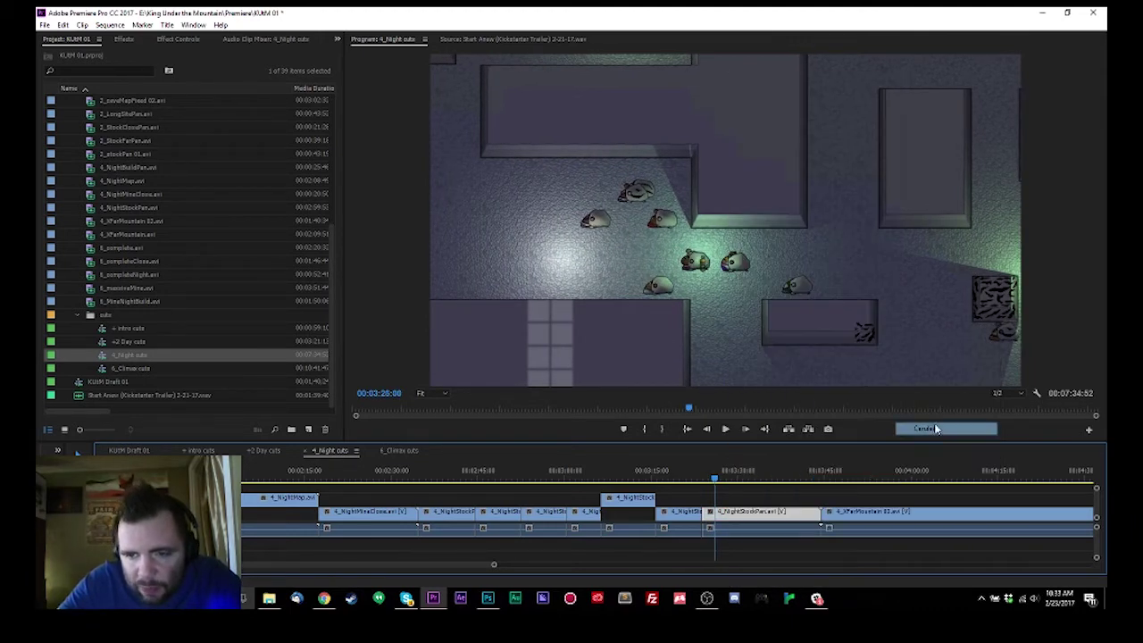
{"action": "left_click_drag", "start_coordinate": [757, 491], "coordinate": [770, 564]}
{"action": "right_click", "coordinate": [758, 516]}
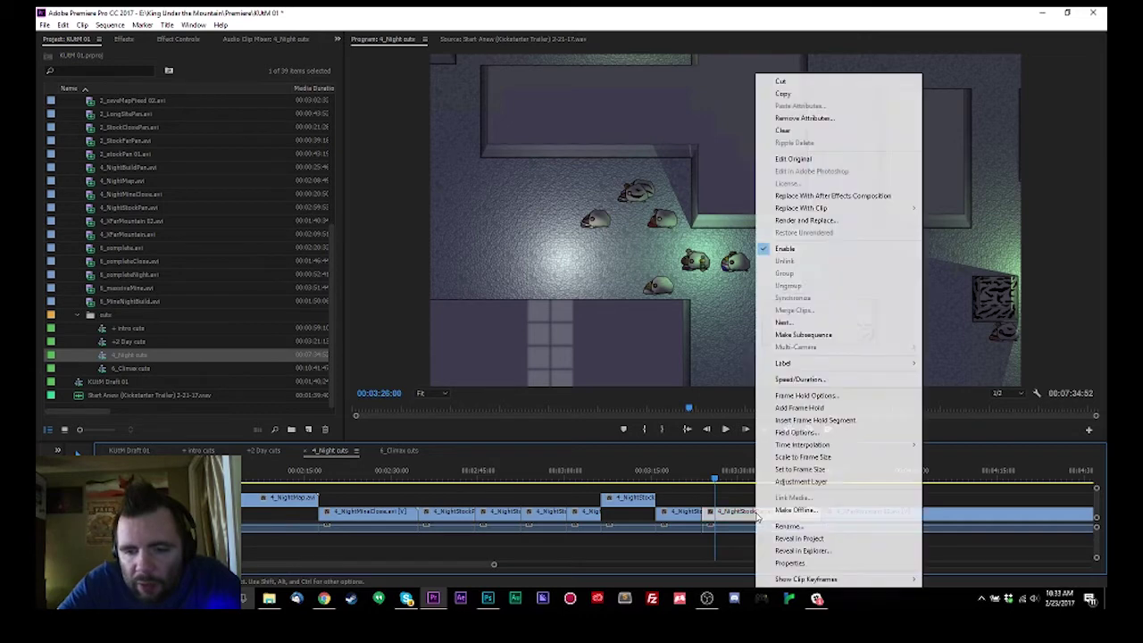
{"action": "key", "text": "Escape"}
Review the mountain footage and drag 4_XParMountain 02 later, opening a gap before it.
{"action": "scroll", "coordinate": [692, 474], "scroll_direction": "right", "scroll_amount": 3}
{"action": "left_click", "coordinate": [676, 471]}
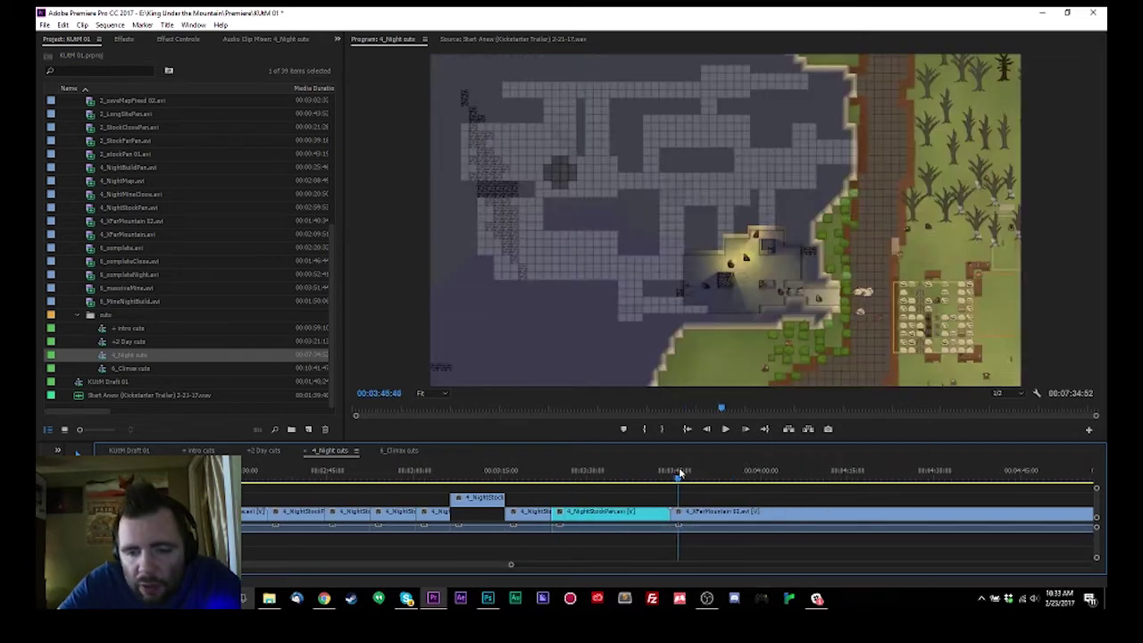
{"action": "key", "text": "space"}
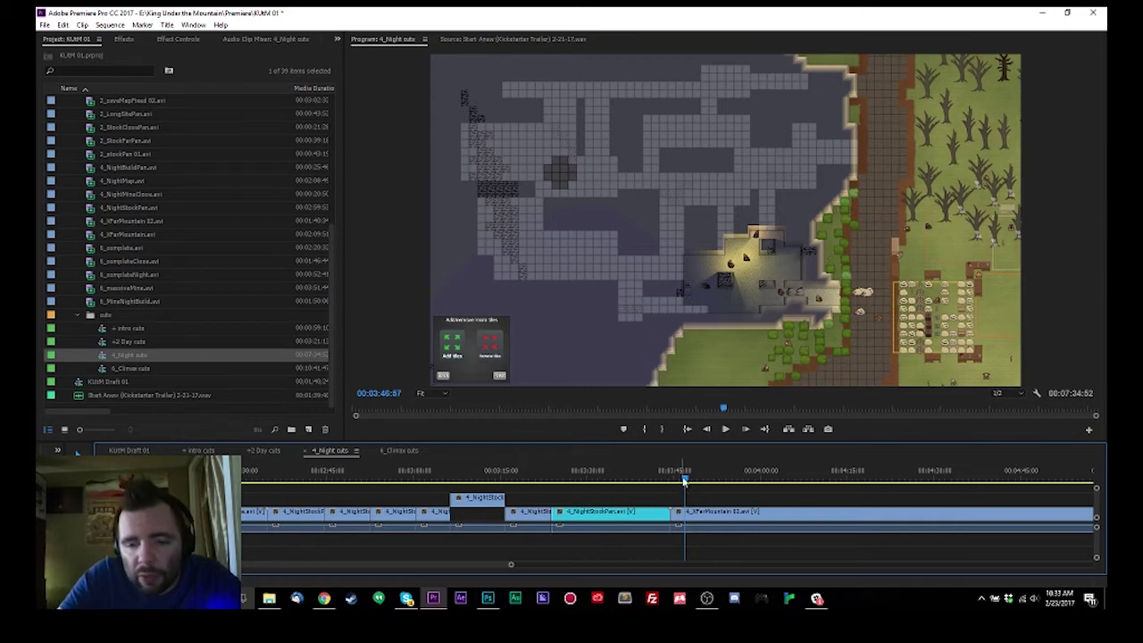
{"action": "left_click_drag", "start_coordinate": [684, 480], "coordinate": [676, 538]}
{"action": "scroll", "coordinate": [669, 525], "scroll_direction": "down", "scroll_amount": 3}
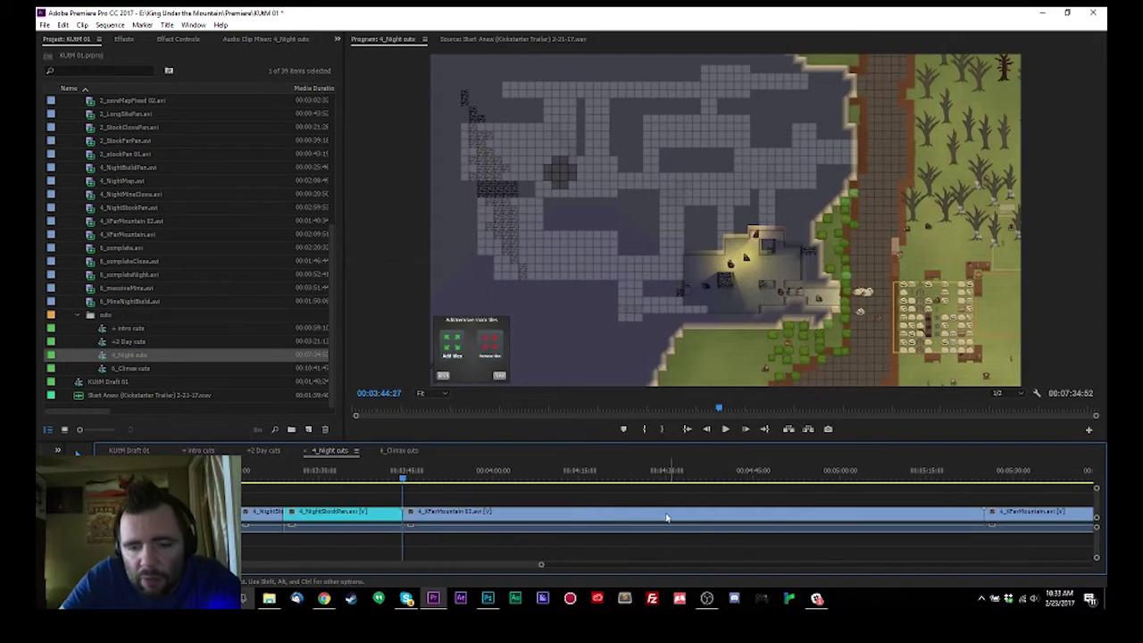
{"action": "left_click_drag", "start_coordinate": [442, 516], "coordinate": [520, 516]}
{"action": "scroll", "coordinate": [441, 525], "scroll_direction": "up", "scroll_amount": 3}
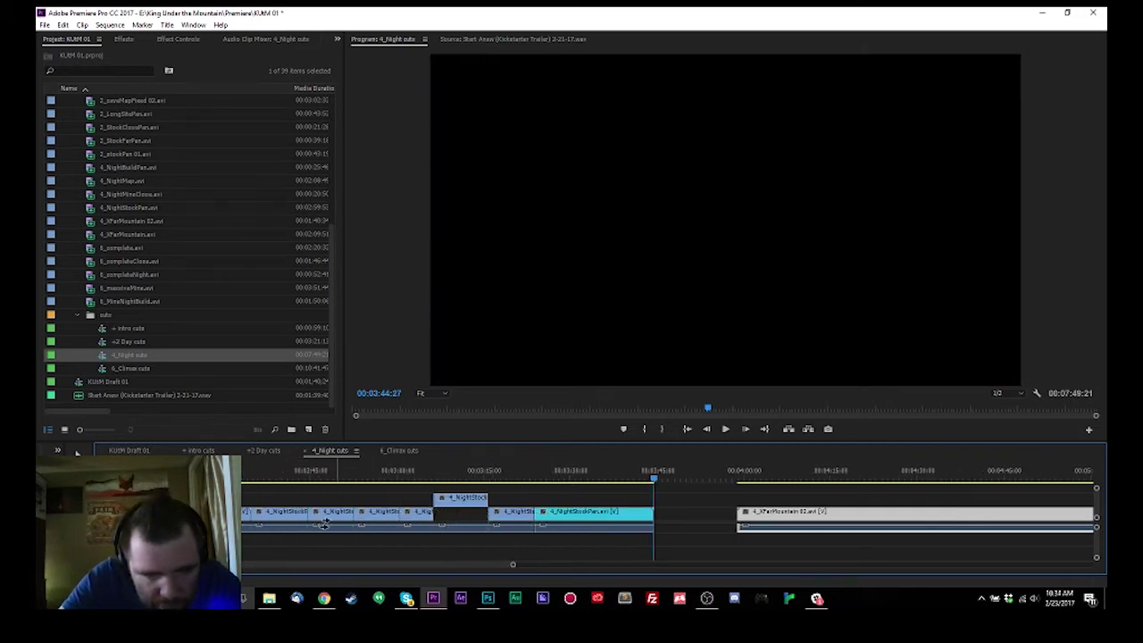
Slide the NightStock clips later on the timeline to fill the gap.
{"action": "scroll", "coordinate": [324, 525], "scroll_direction": "up", "scroll_amount": 4}
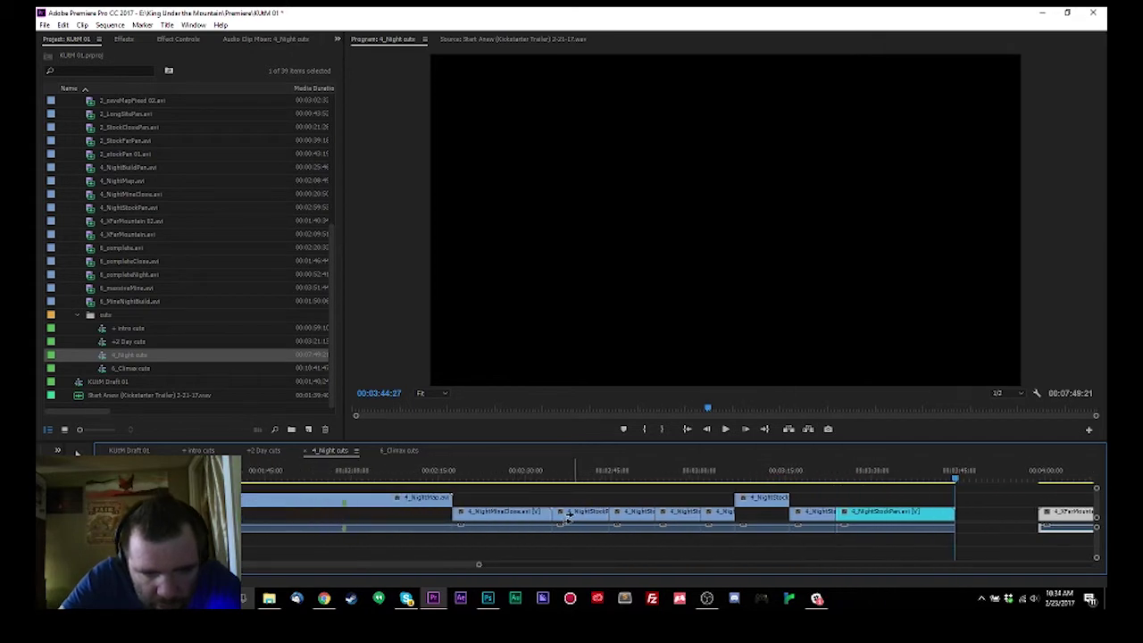
{"action": "left_click_drag", "start_coordinate": [568, 518], "coordinate": [668, 527]}
{"action": "scroll", "coordinate": [613, 520], "scroll_direction": "up", "scroll_amount": 3}
{"action": "scroll", "coordinate": [664, 532], "scroll_direction": "up", "scroll_amount": 2}
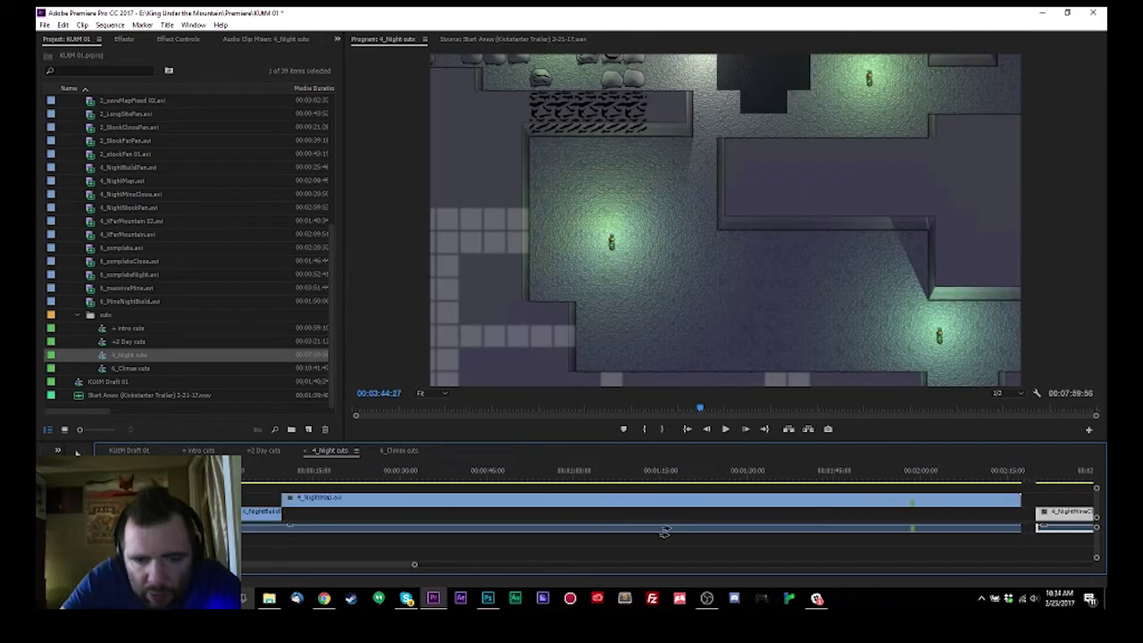
Move the 4_NightMap clip later, zoom out, and park the playhead just before the mountain clip.
{"action": "left_click_drag", "start_coordinate": [310, 503], "coordinate": [336, 503]}
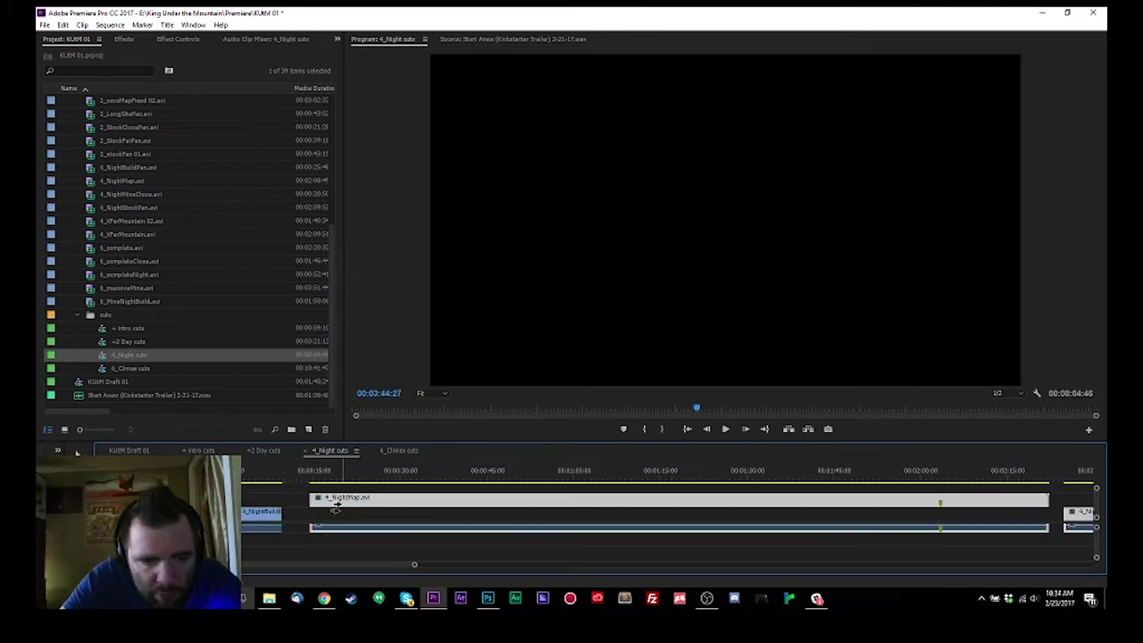
{"action": "key", "text": "minus"}
{"action": "key", "text": "minus"}
{"action": "left_click", "coordinate": [759, 511]}
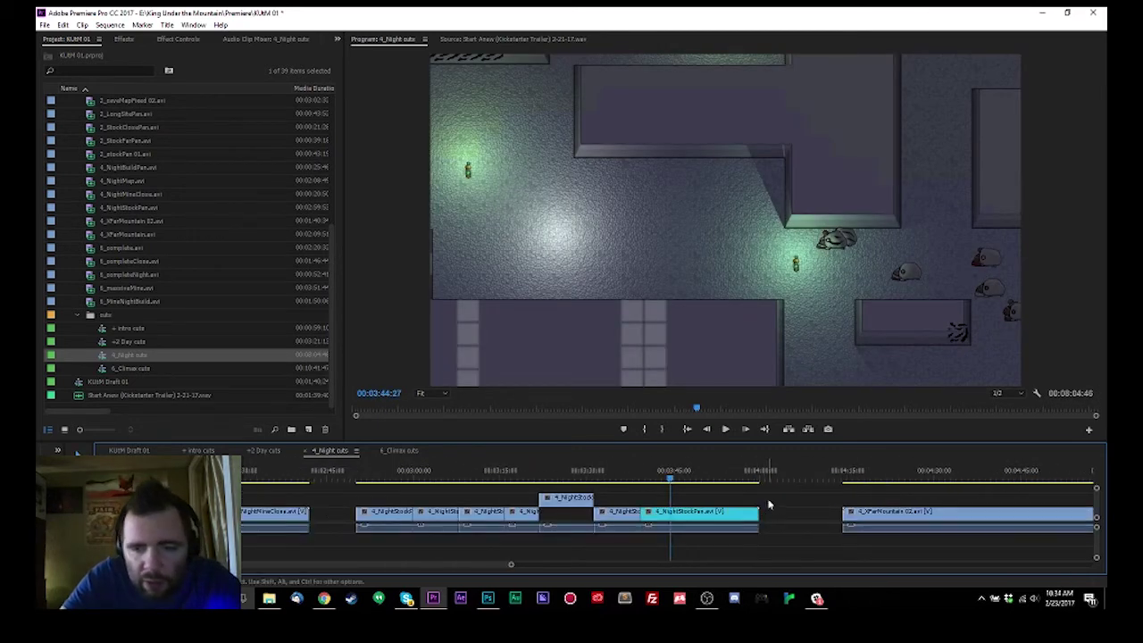
{"action": "scroll", "coordinate": [715, 505], "scroll_direction": "down", "scroll_amount": 3}
{"action": "left_click", "coordinate": [601, 479]}
{"action": "left_click_drag", "start_coordinate": [600, 480], "coordinate": [564, 481]}
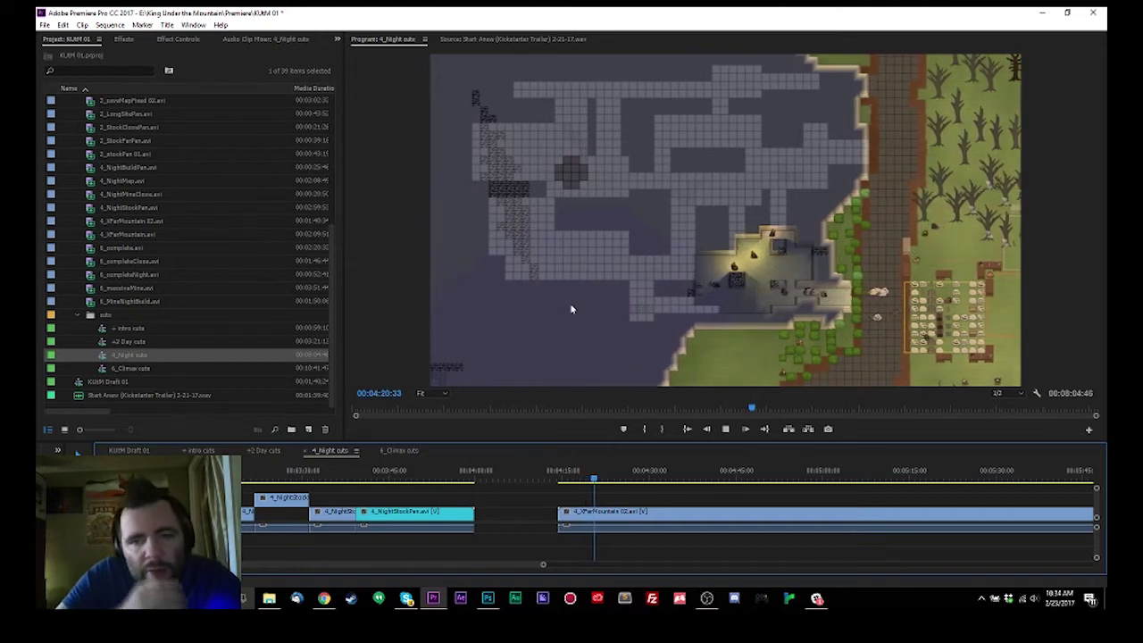
Play the XParMountain 02 clip from its start and split it at 04:21:33.
{"action": "key", "text": "space"}
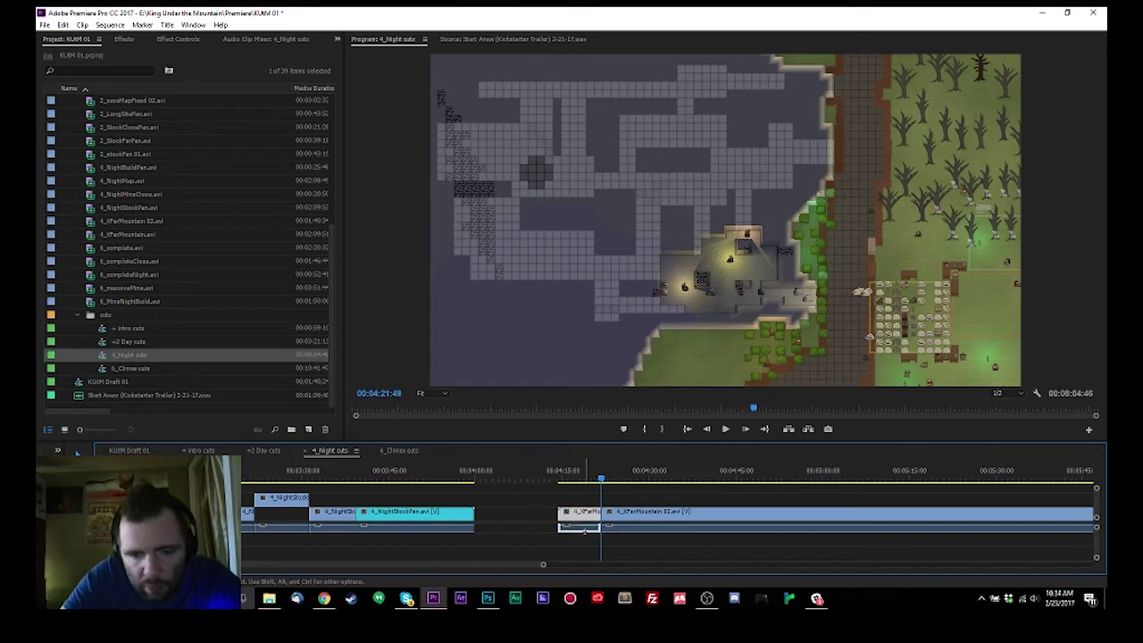
{"action": "key", "text": "Up"}
{"action": "key", "text": "space"}
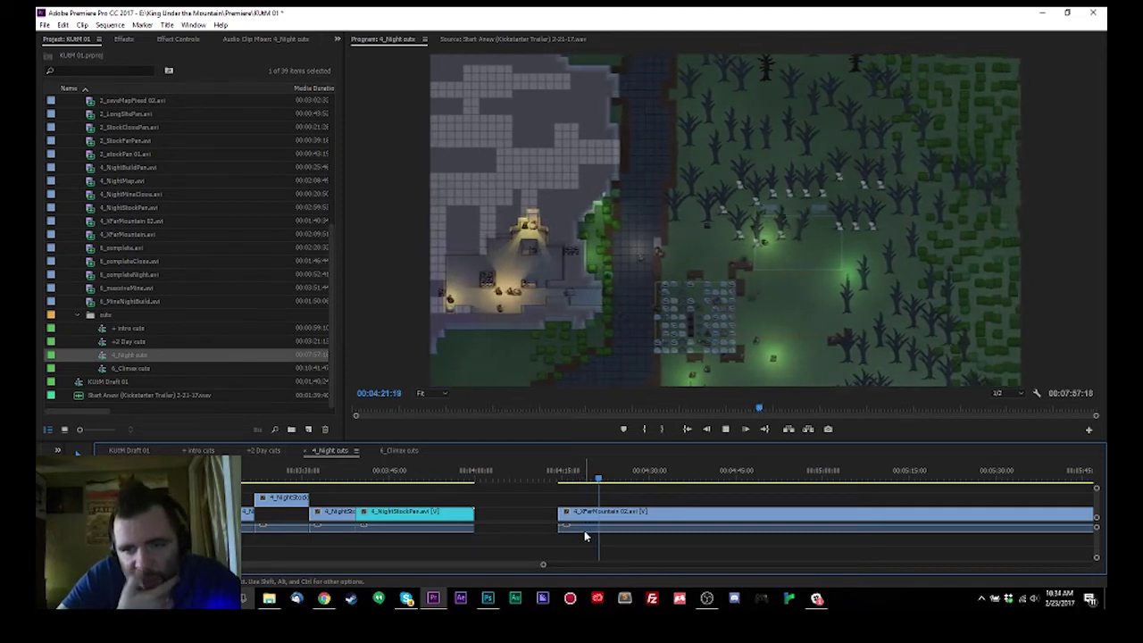
{"action": "key", "text": "space"}
{"action": "key", "text": "ctrl+k"}
{"action": "key", "text": "space"}
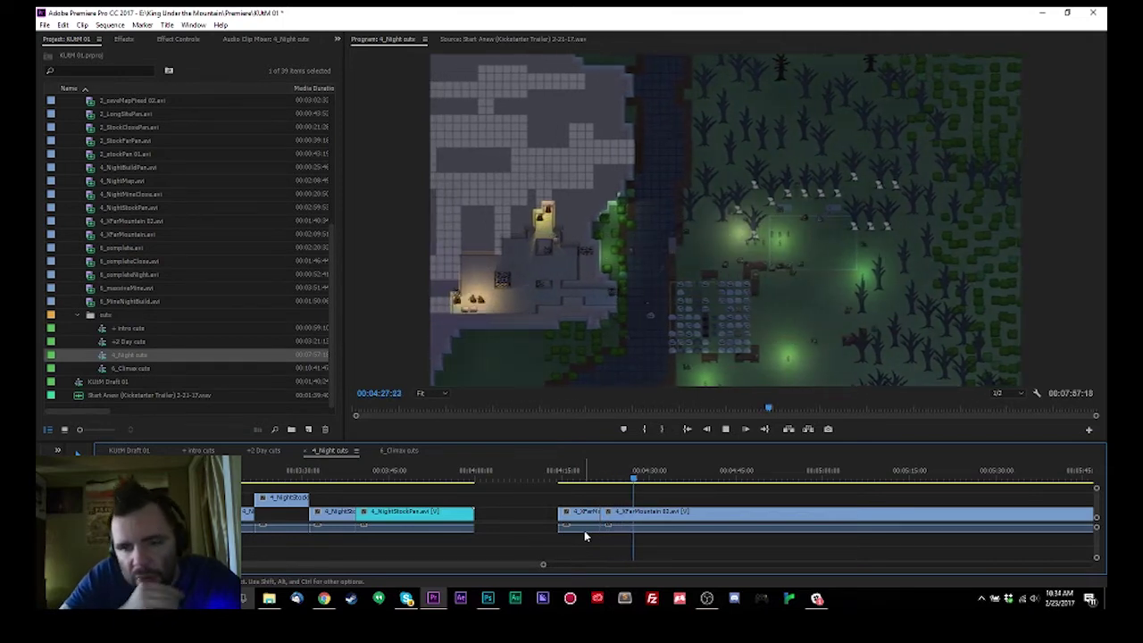
{"action": "key", "text": "space"}
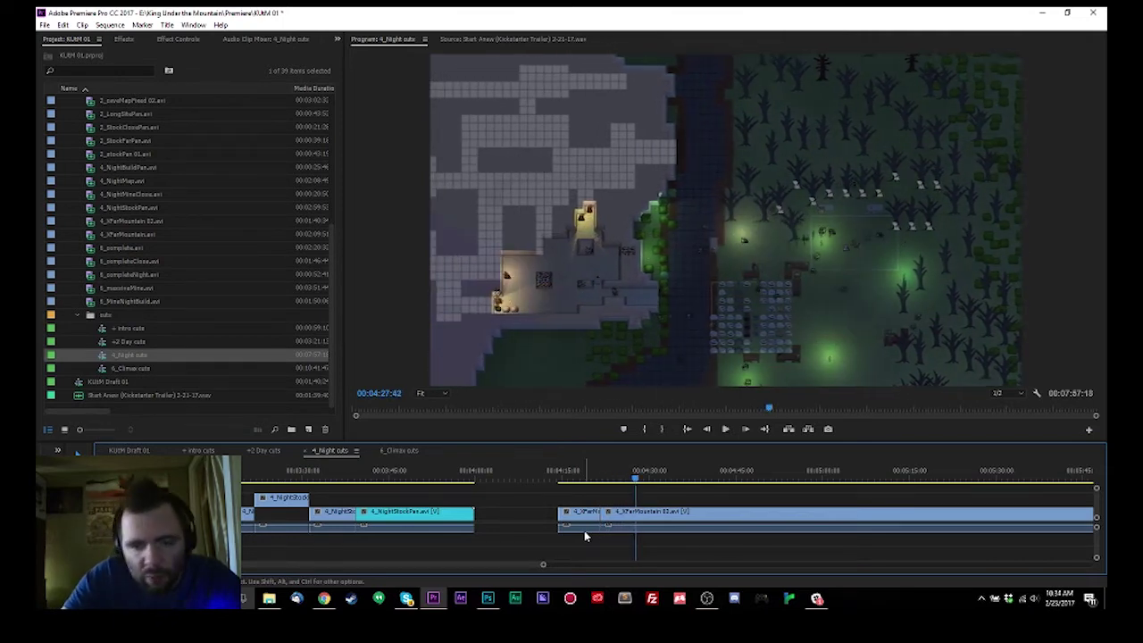
Review the footage around 04:23–04:24, shuttling backward and forward to find the next cut.
{"action": "left_click", "coordinate": [607, 480]}
{"action": "key", "text": "space"}
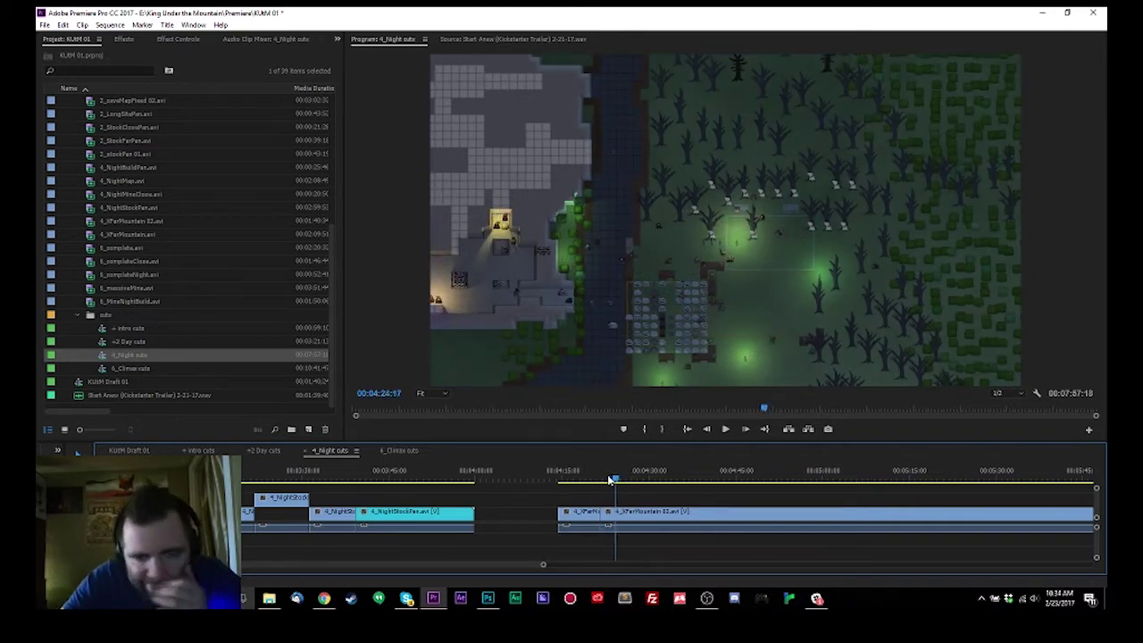
{"action": "left_click", "coordinate": [610, 479]}
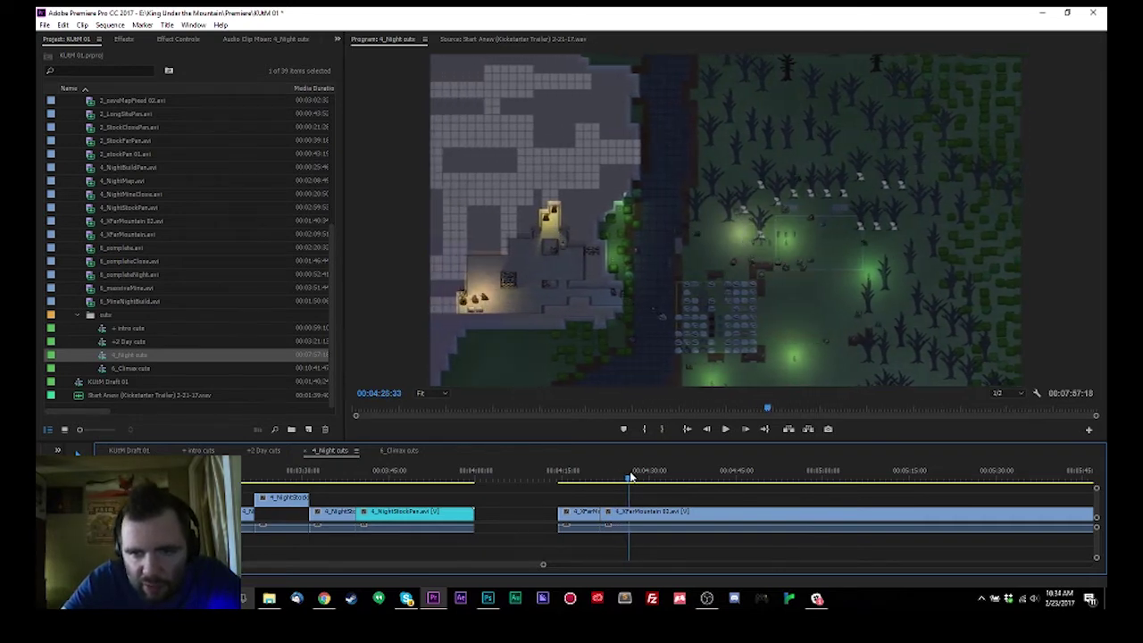
{"action": "left_click_drag", "start_coordinate": [623, 476], "coordinate": [619, 476]}
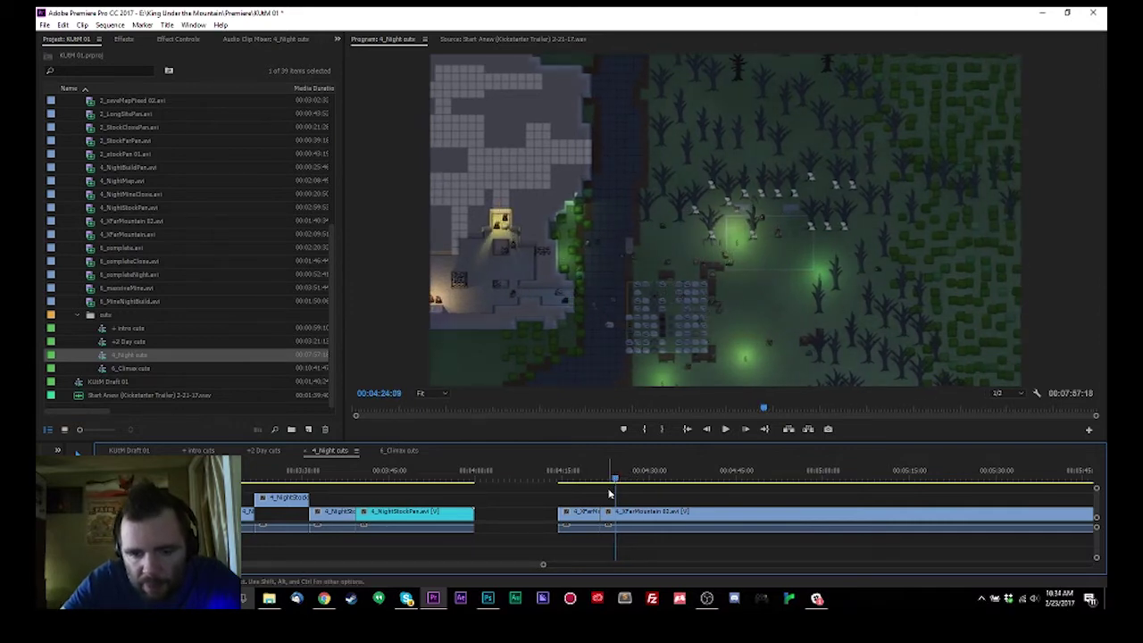
{"action": "key", "text": "space"}
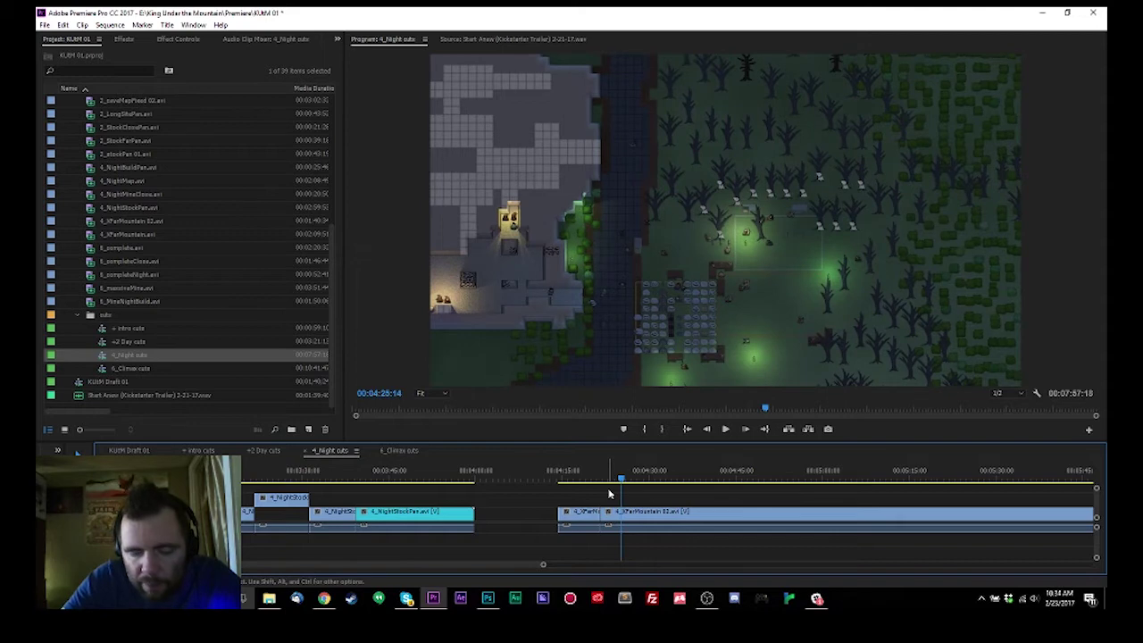
{"action": "key", "text": "j"}
{"action": "key", "text": "j"}
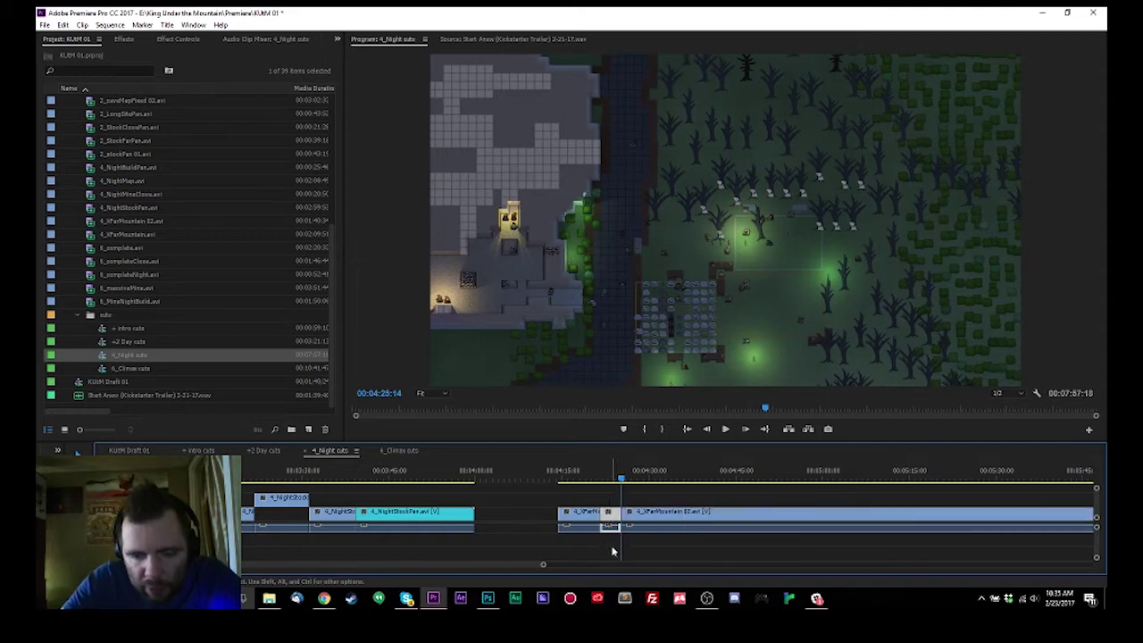
{"action": "key", "text": "l"}
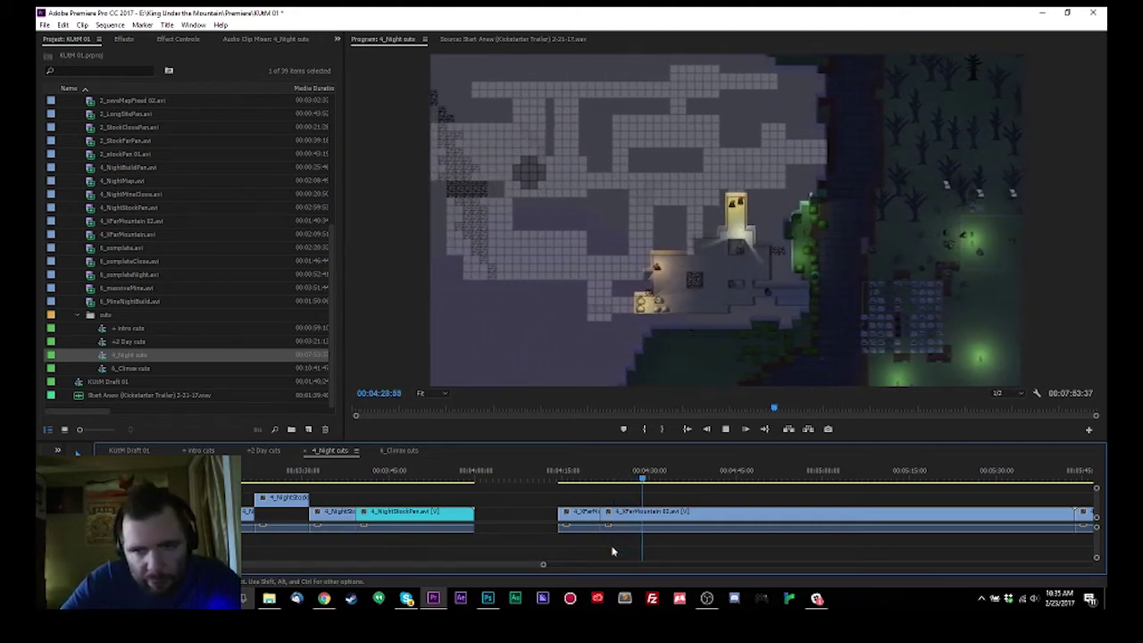
{"action": "key", "text": "space"}
Split the mountain clip near 04:37 and ripple-delete the unwanted section.
{"action": "scroll", "coordinate": [595, 527], "scroll_direction": "down", "scroll_amount": 3}
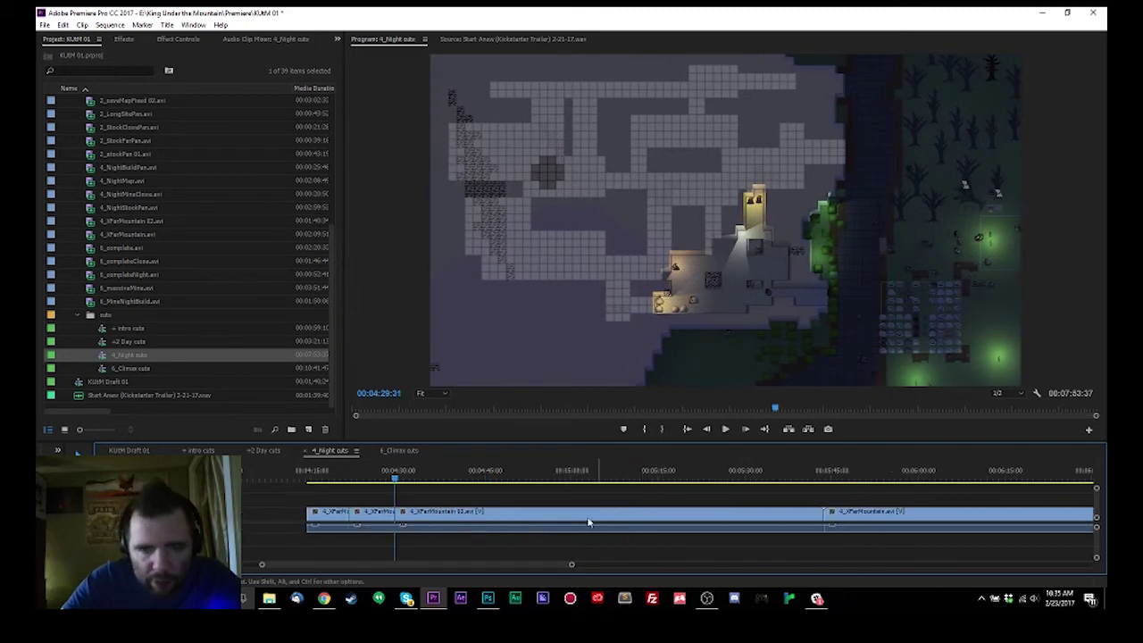
{"action": "left_click_drag", "start_coordinate": [383, 479], "coordinate": [474, 472]}
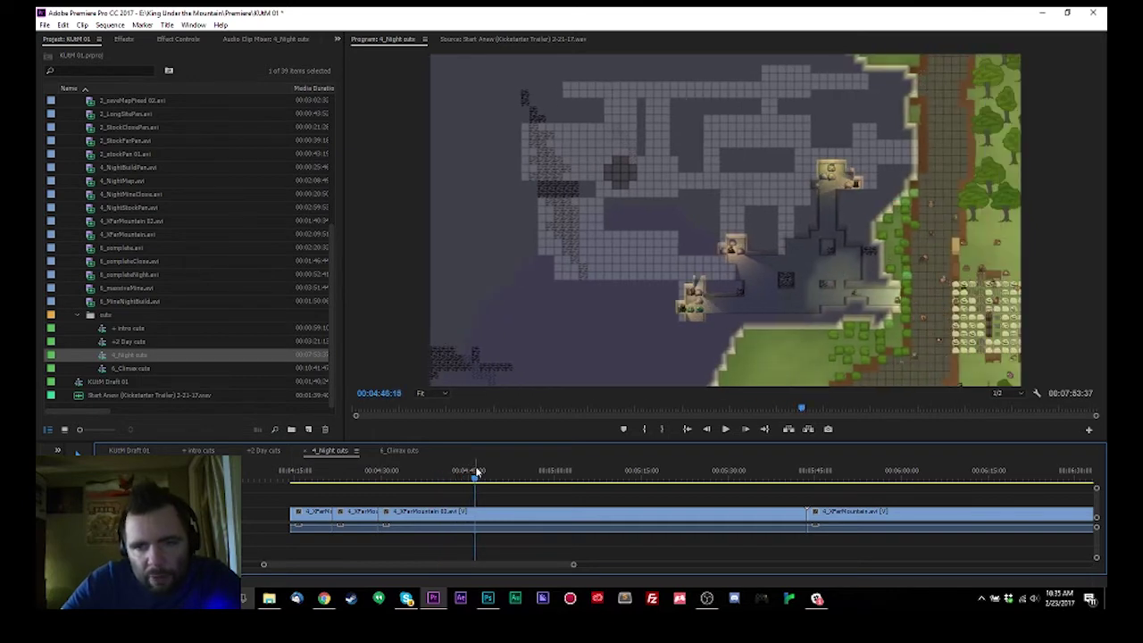
{"action": "key", "text": "ctrl+k"}
{"action": "left_click", "coordinate": [421, 473]}
{"action": "left_click", "coordinate": [429, 518]}
{"action": "key", "text": "shift+Delete"}
{"action": "key", "text": "space"}
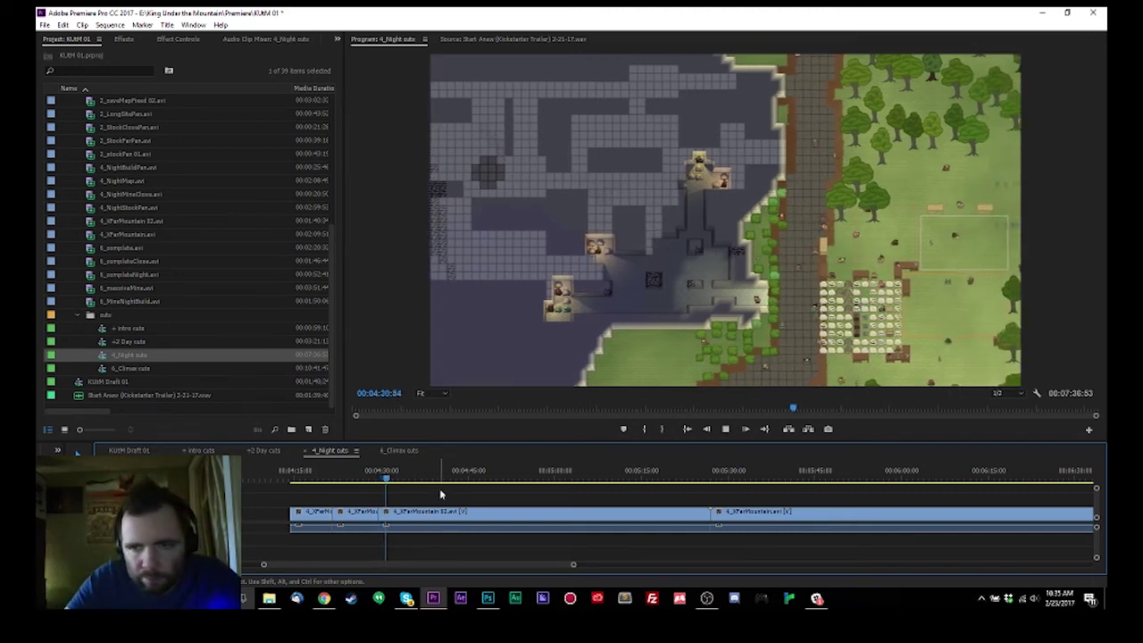
Review playback and split the mountain clip again at 04:34:19.
{"action": "key", "text": "space"}
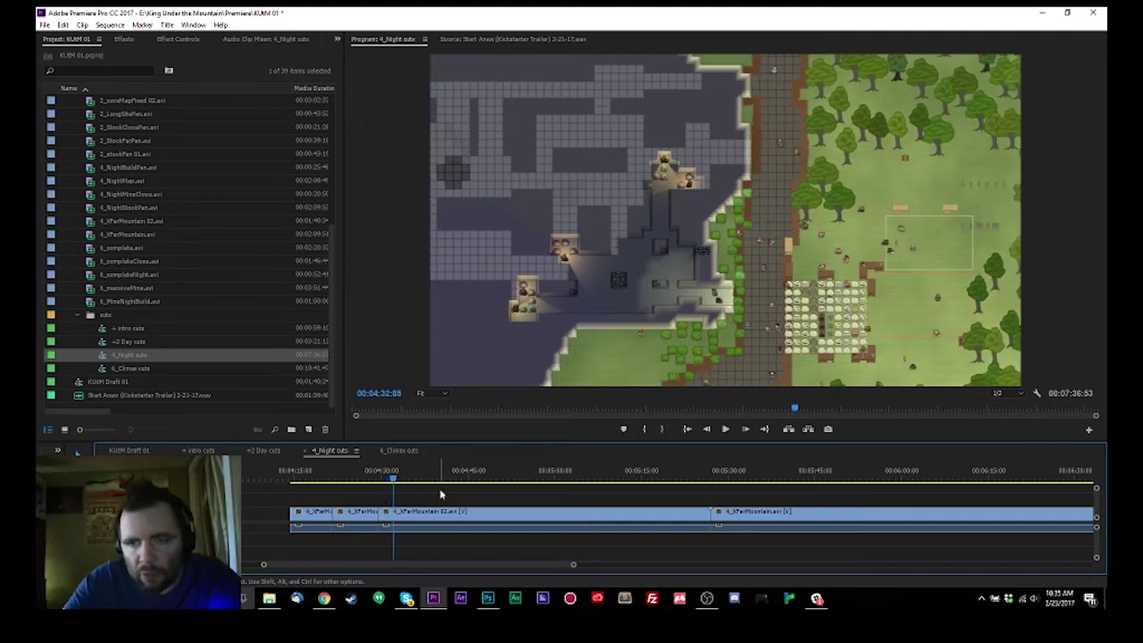
{"action": "key", "text": "space"}
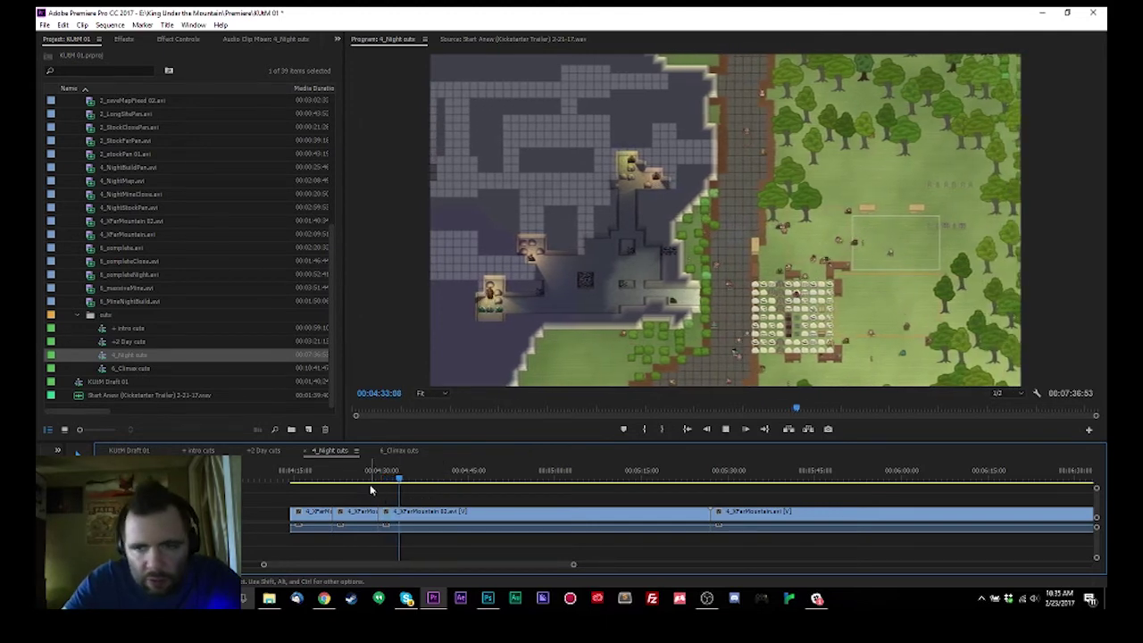
{"action": "key", "text": "space"}
{"action": "key", "text": "ctrl+k"}
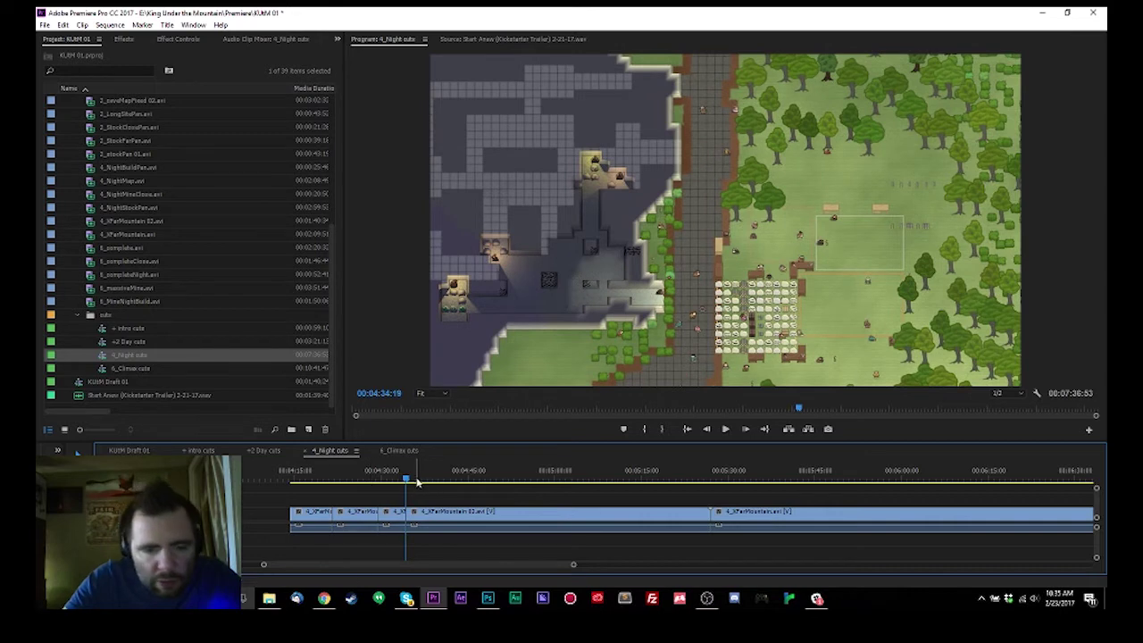
Ripple-trim the footage from the last cut up to about 04:51, then play back.
{"action": "key", "text": "space"}
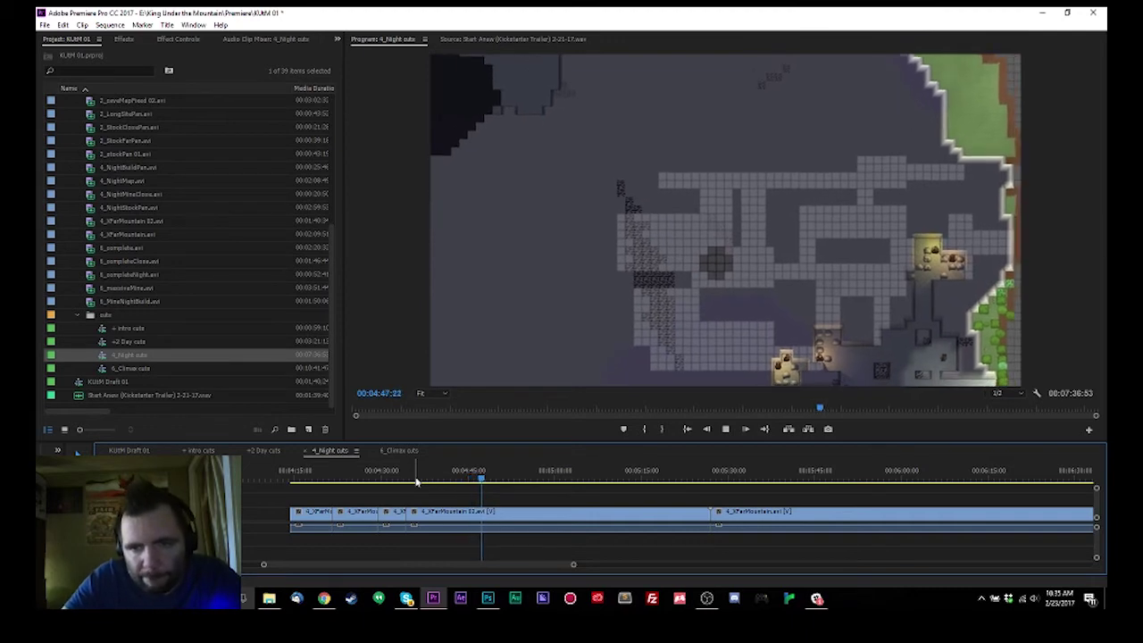
{"action": "key", "text": "space"}
{"action": "key", "text": "space"}
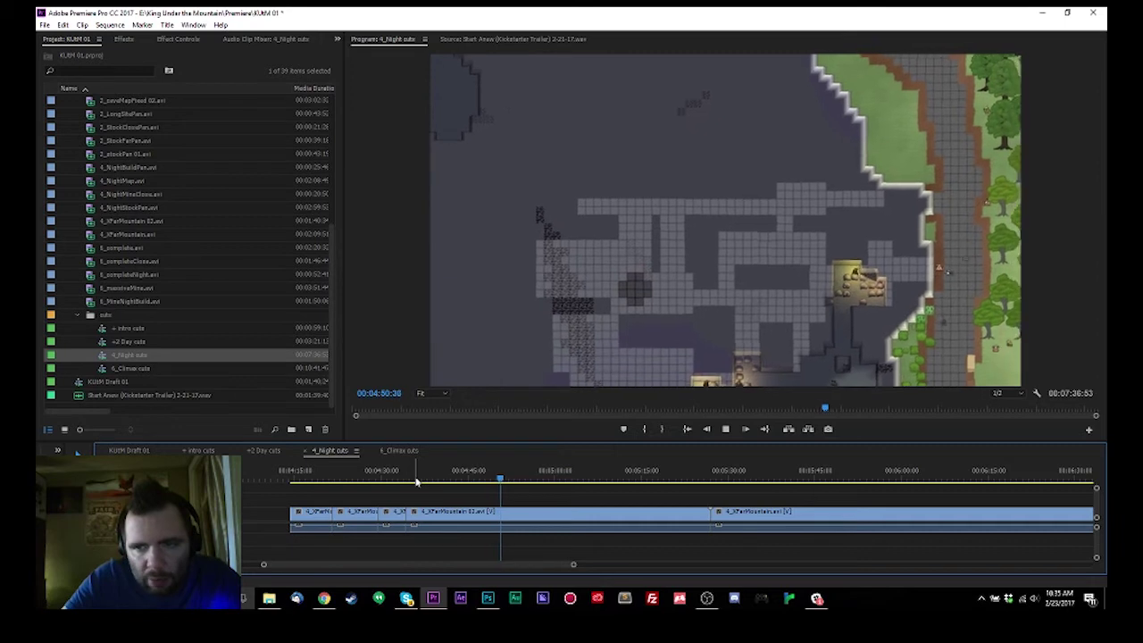
{"action": "key", "text": "space"}
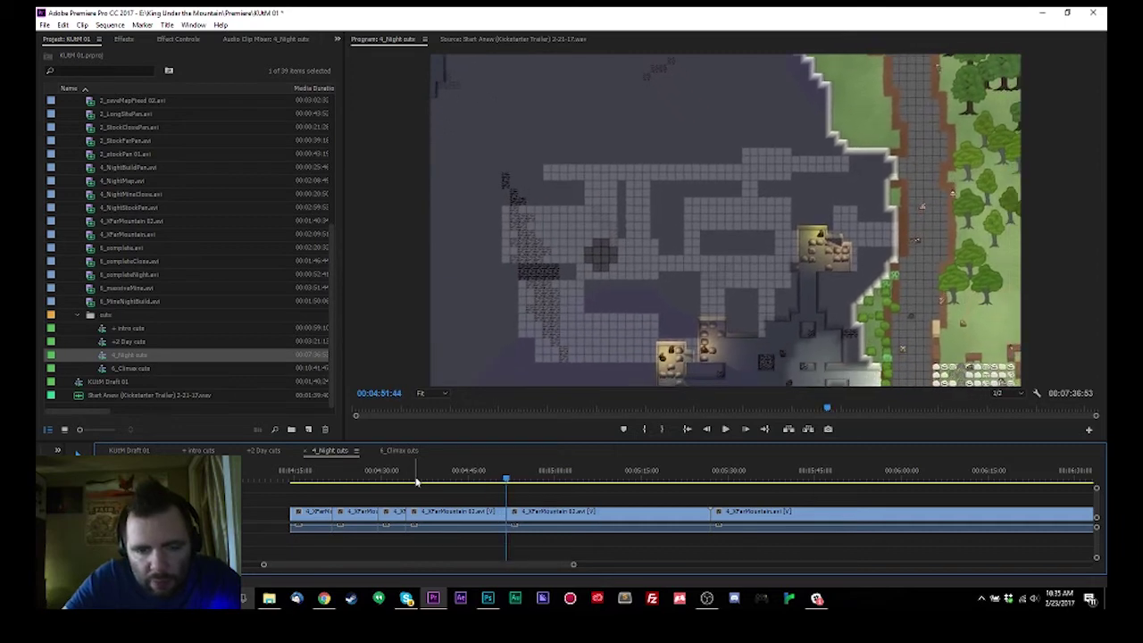
{"action": "key", "text": "q"}
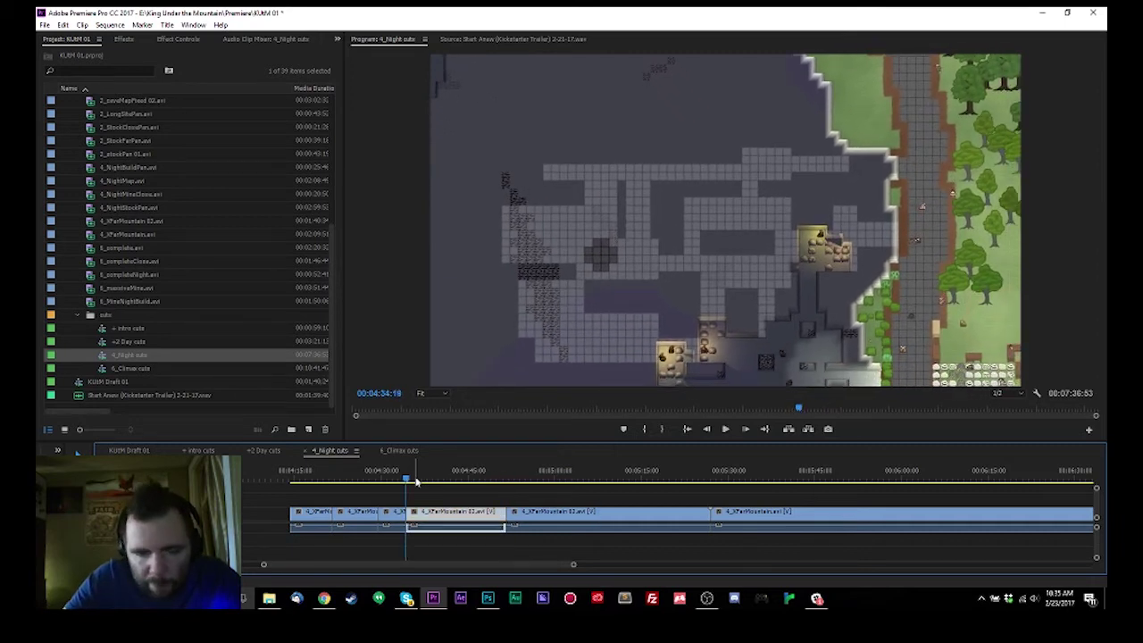
{"action": "key", "text": "space"}
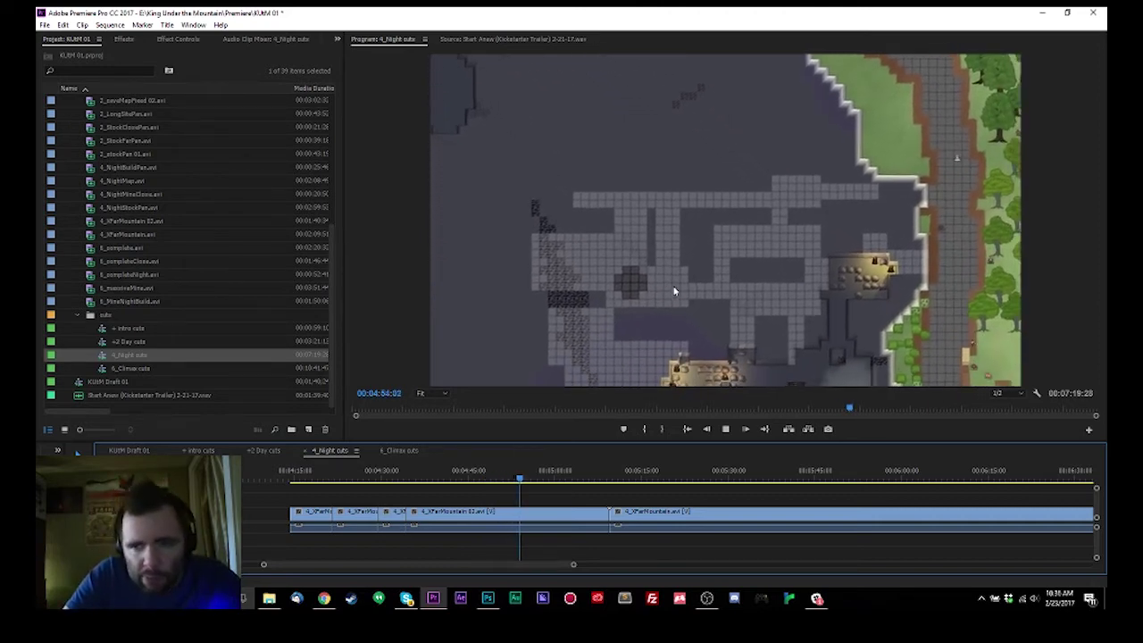
Ripple-delete the 04:35–04:54 section of mountain footage and replay from the edit.
{"action": "key", "text": "space"}
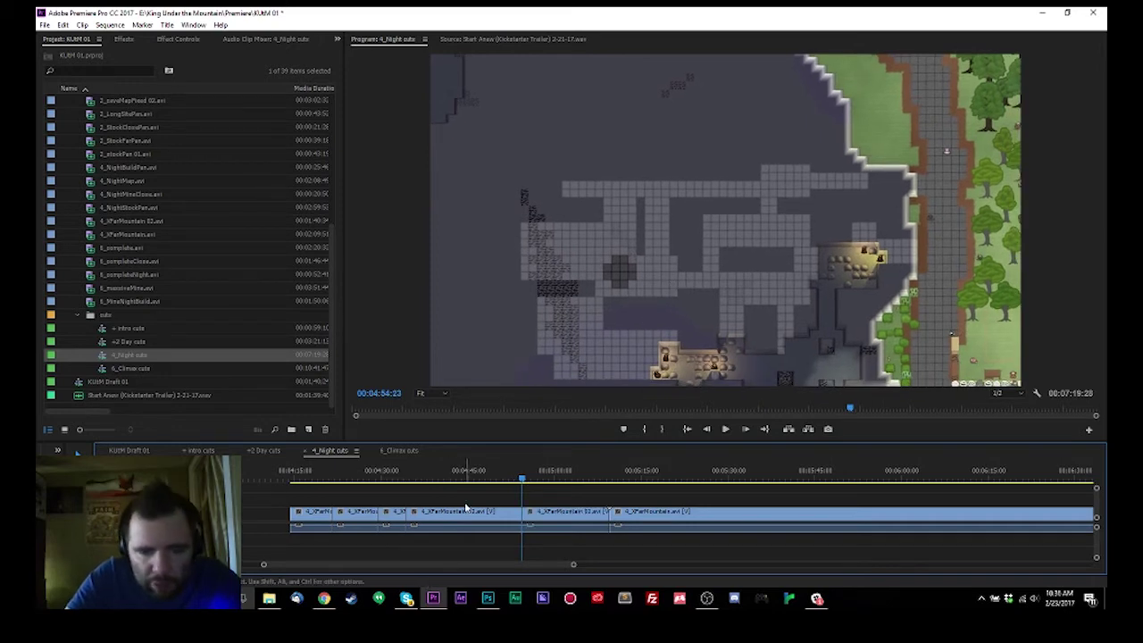
{"action": "left_click", "coordinate": [463, 511]}
{"action": "key", "text": "shift+Delete"}
{"action": "key", "text": "Up"}
{"action": "key", "text": "space"}
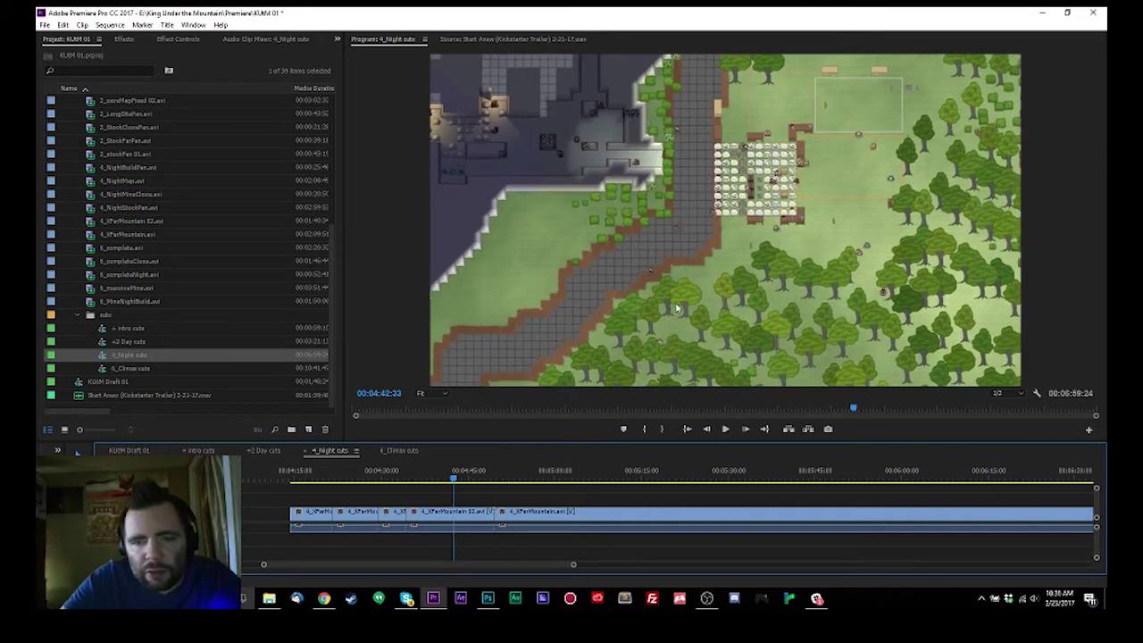
{"action": "key", "text": "space"}
Lift the short XFarMountain shot onto V2 and review the gap through about 04:51.
{"action": "left_click", "coordinate": [435, 516]}
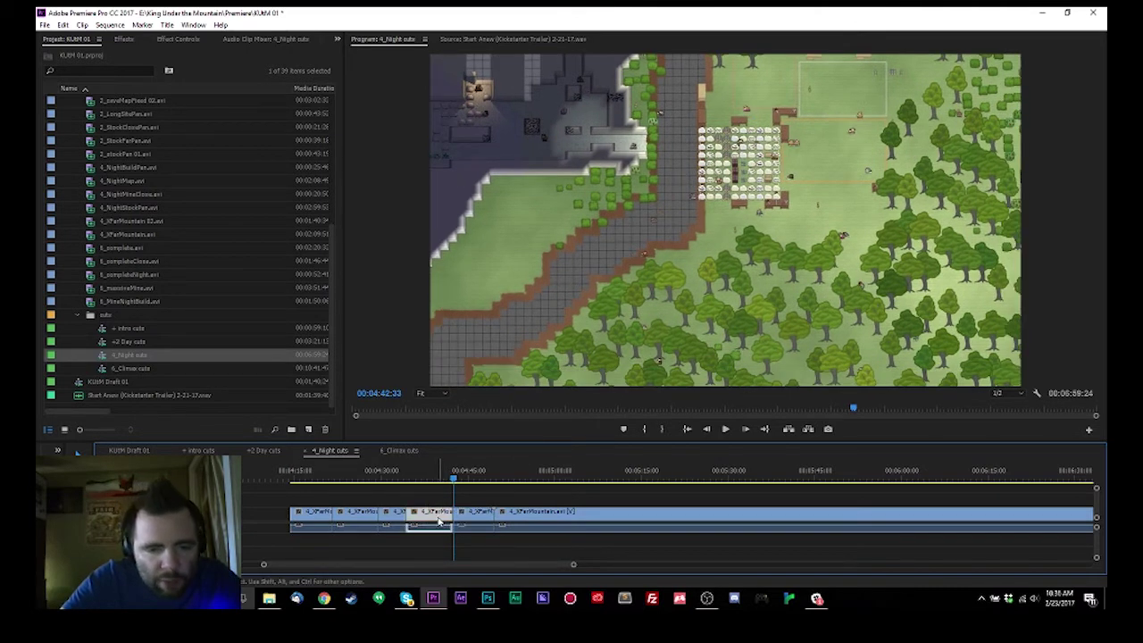
{"action": "left_click_drag", "start_coordinate": [437, 522], "coordinate": [439, 511]}
{"action": "key", "text": "space"}
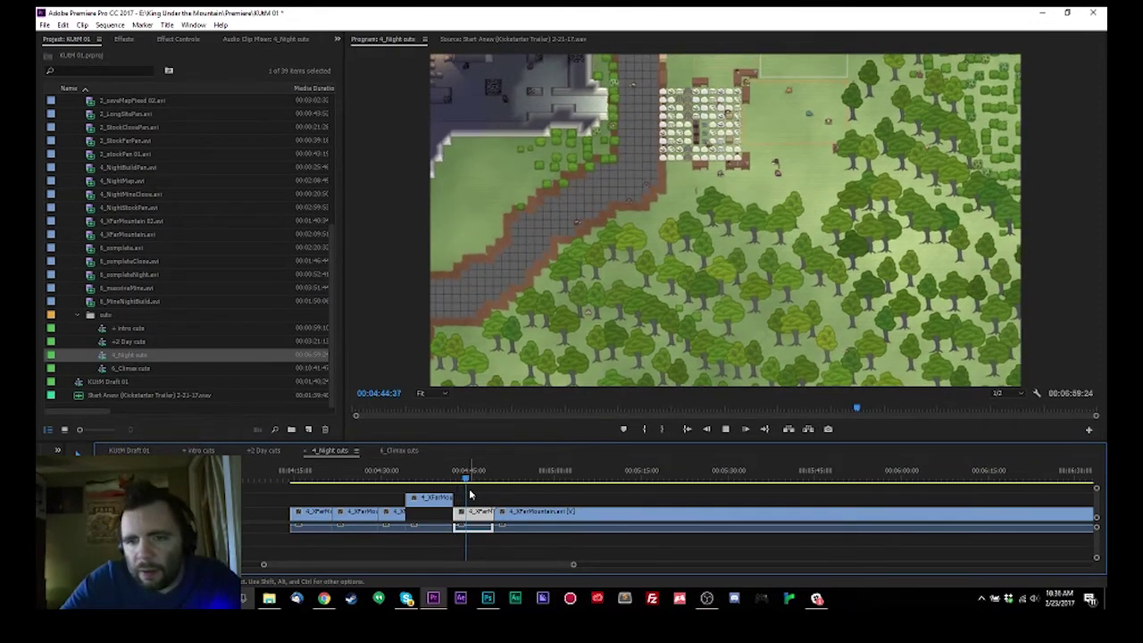
{"action": "key", "text": "space"}
{"action": "key", "text": "space"}
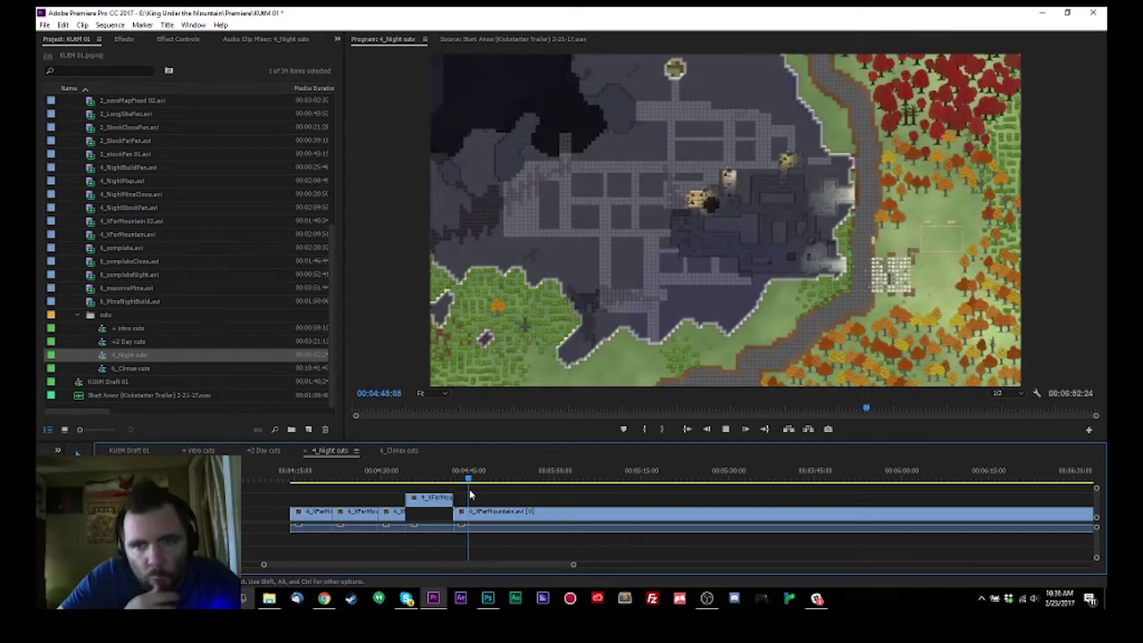
{"action": "key", "text": "space"}
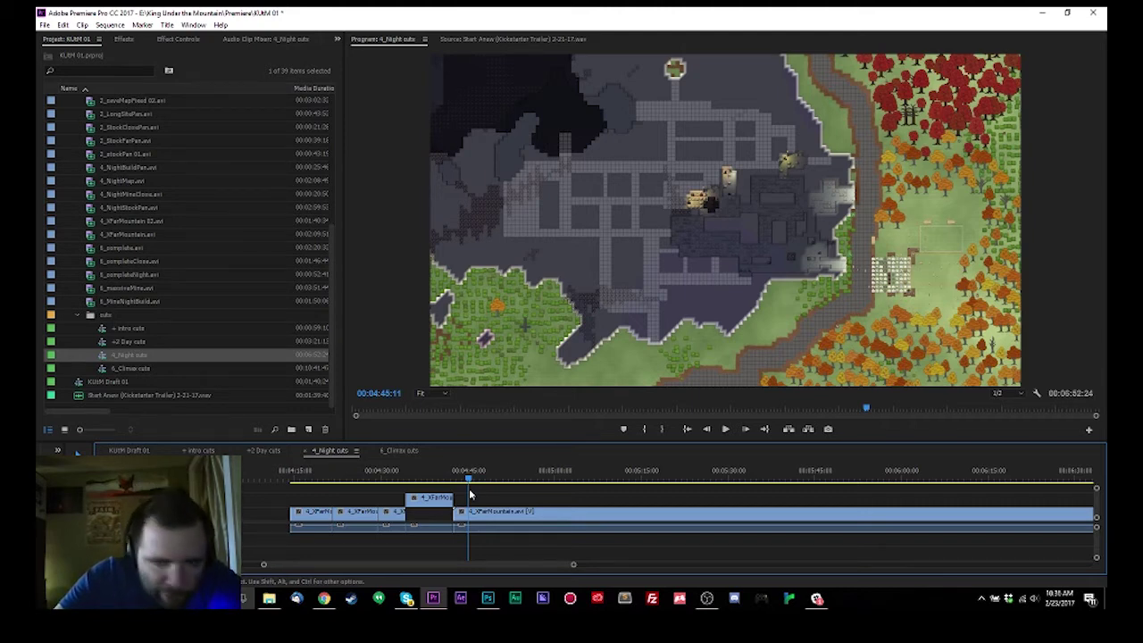
{"action": "key", "text": "space"}
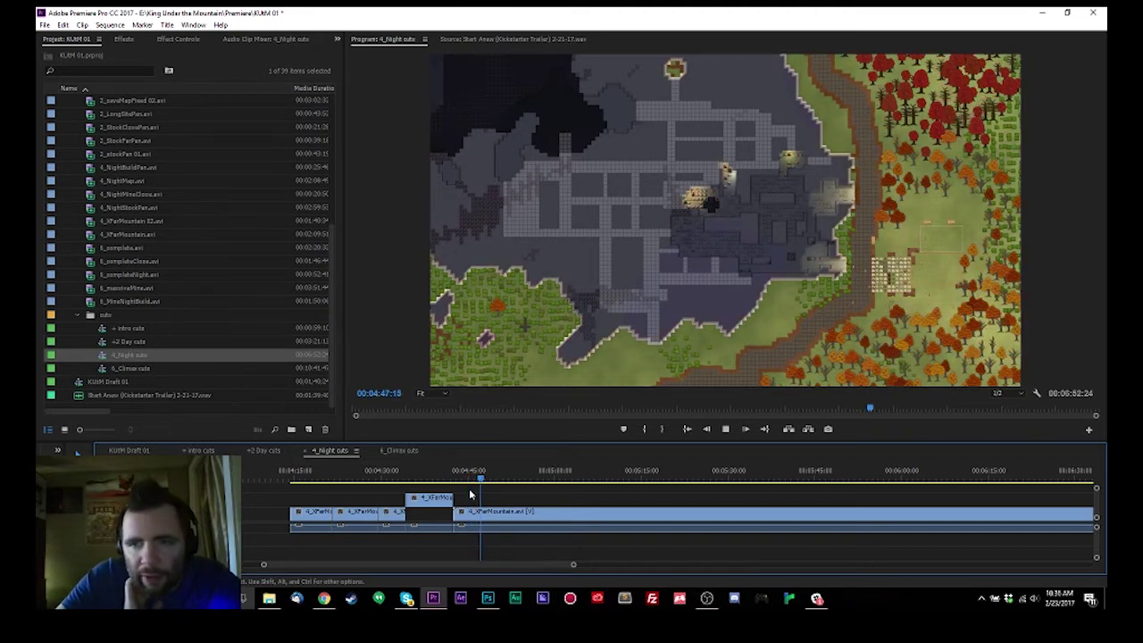
{"action": "key", "text": "space"}
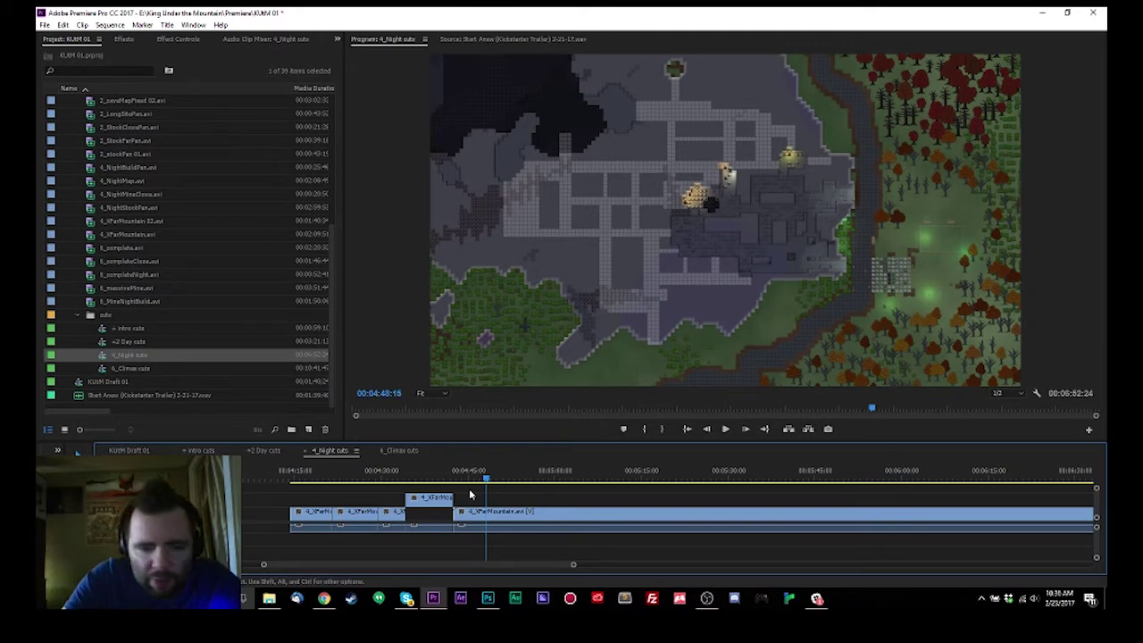
{"action": "key", "text": "space"}
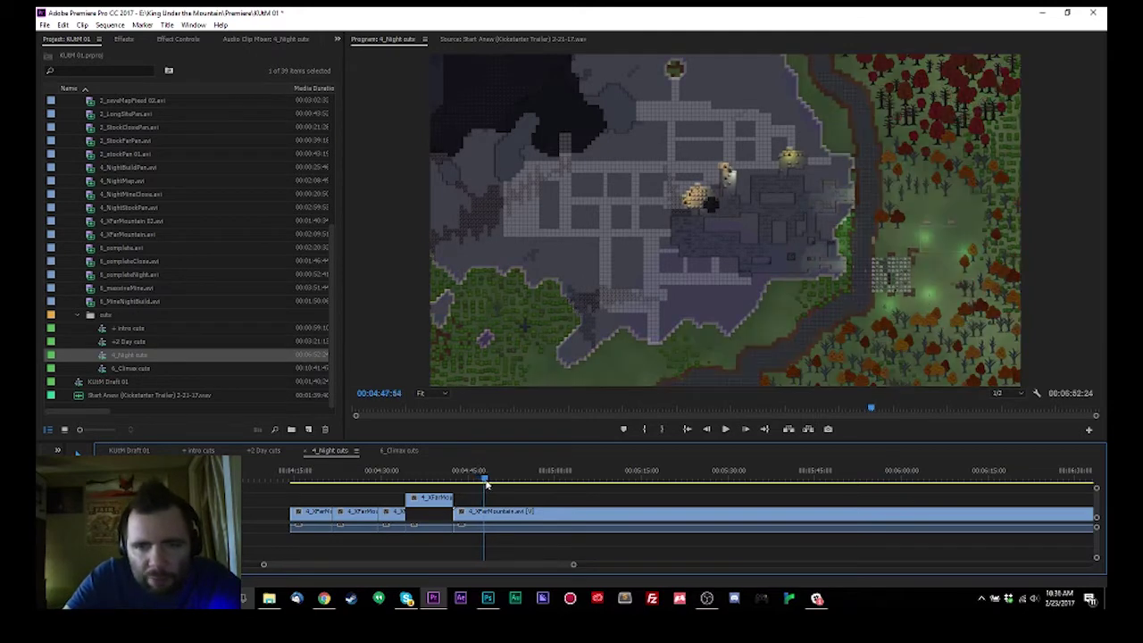
{"action": "key", "text": "space"}
{"action": "left_click_drag", "start_coordinate": [497, 486], "coordinate": [522, 524]}
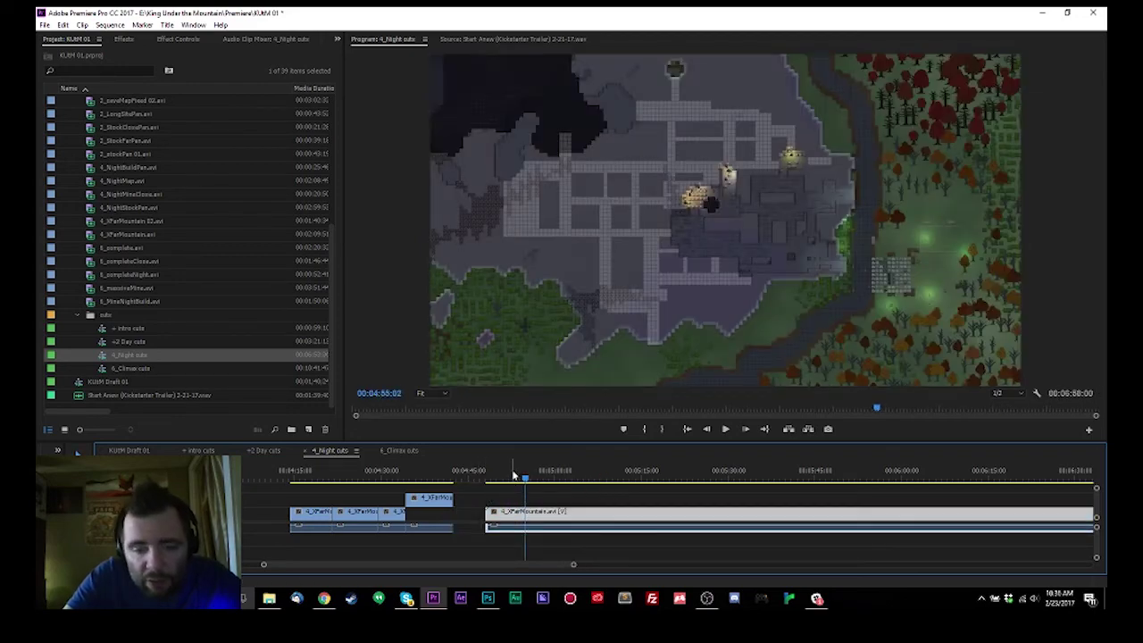
Review the end of the 4_XPerMountain footage and park the playhead at 06:26:16.
{"action": "left_click_drag", "start_coordinate": [514, 475], "coordinate": [681, 527]}
{"action": "left_click", "coordinate": [491, 517]}
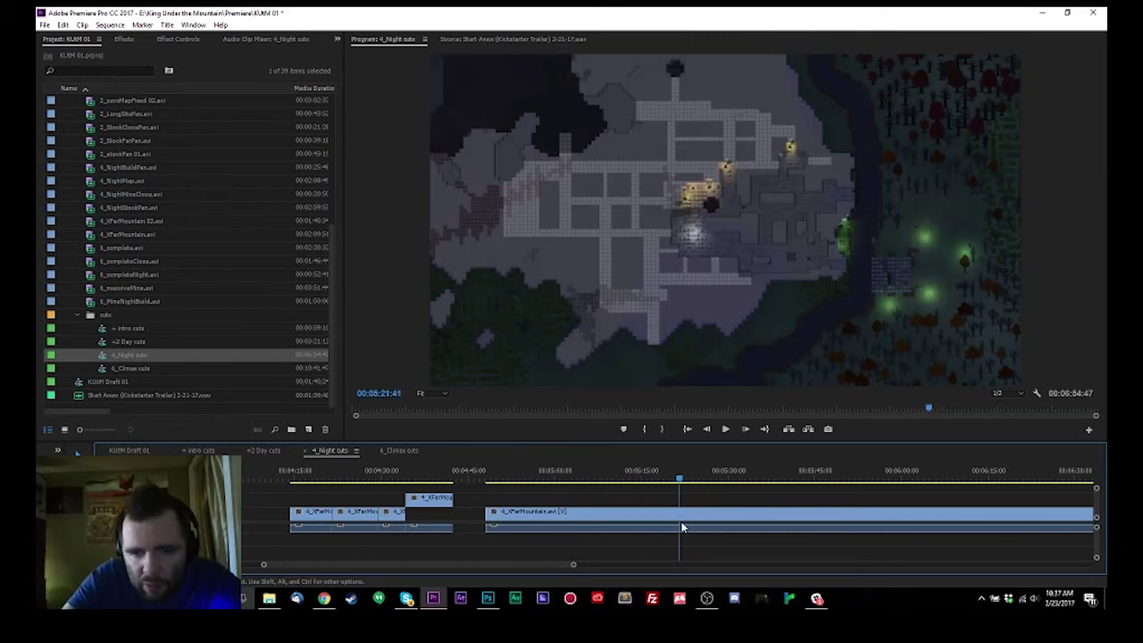
{"action": "scroll", "coordinate": [655, 498], "scroll_direction": "down", "scroll_amount": 3}
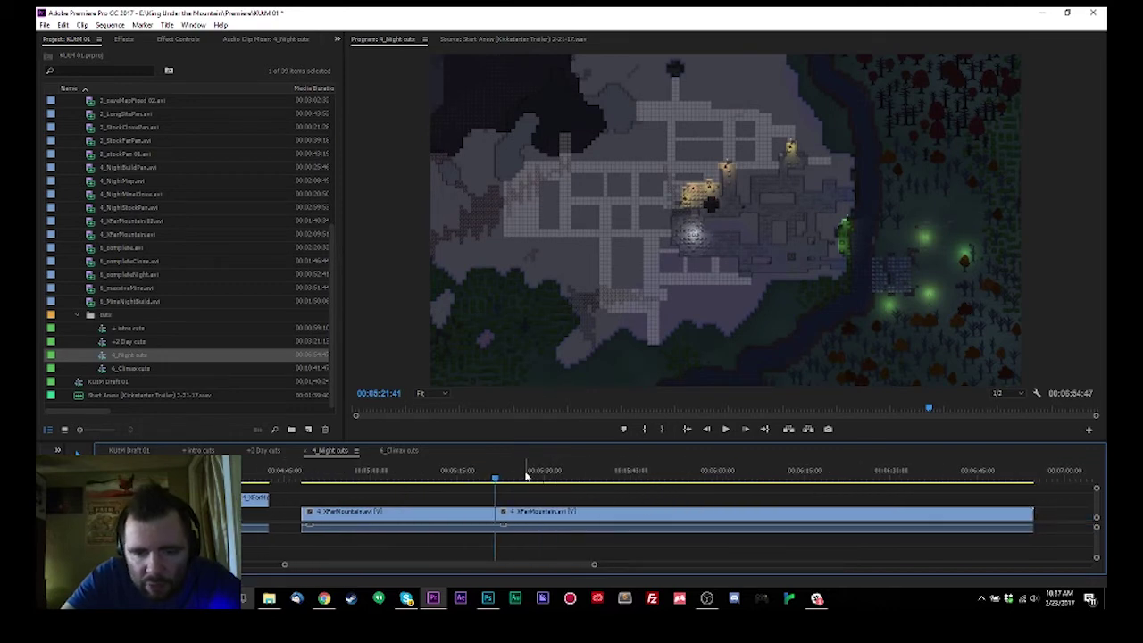
{"action": "left_click_drag", "start_coordinate": [527, 477], "coordinate": [674, 501]}
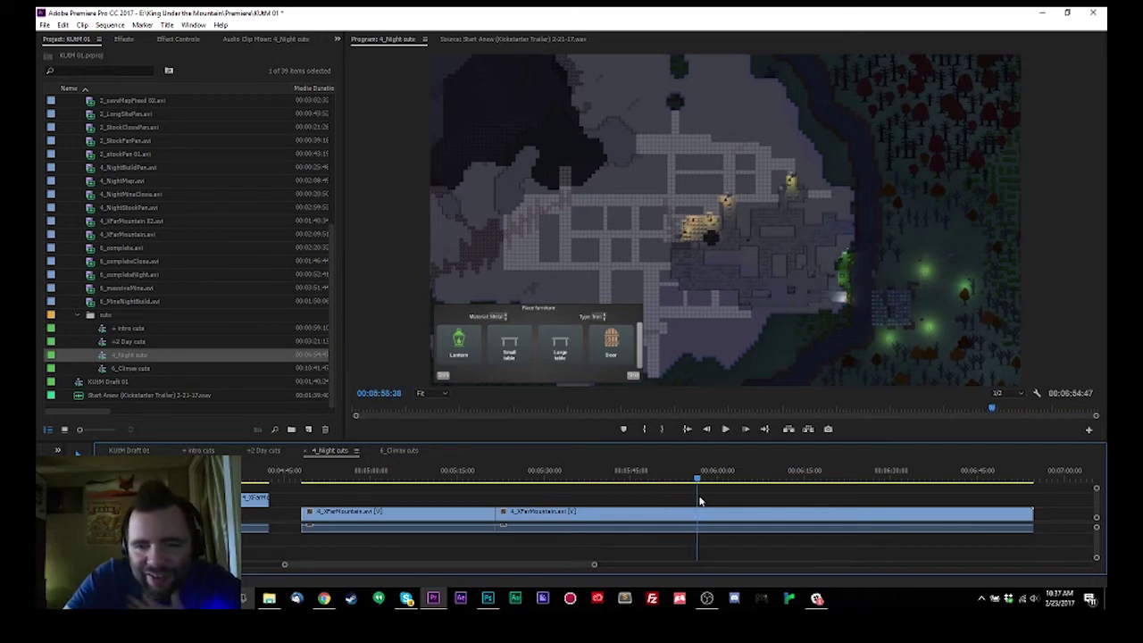
{"action": "left_click_drag", "start_coordinate": [699, 502], "coordinate": [963, 524]}
{"action": "key", "text": "space"}
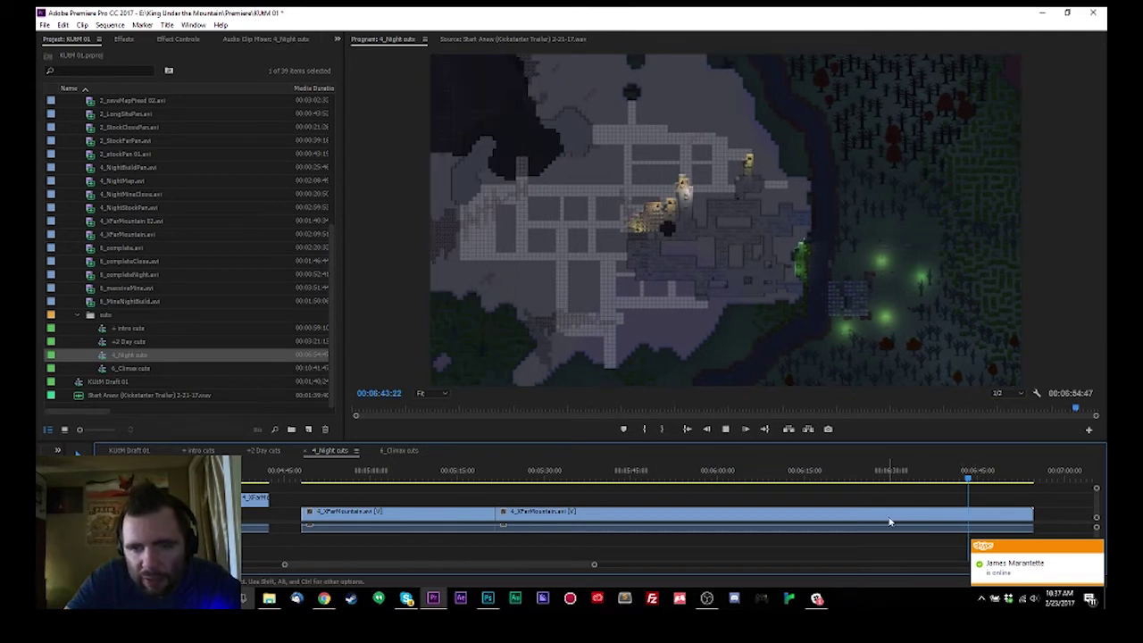
{"action": "scroll", "coordinate": [893, 520], "scroll_direction": "down", "scroll_amount": 3}
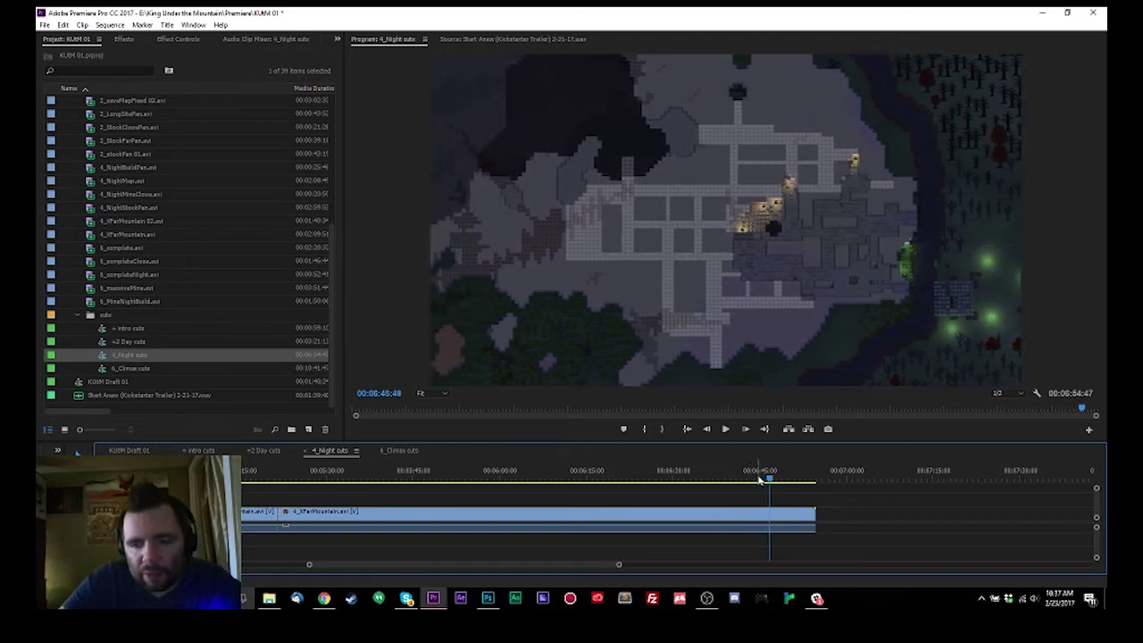
{"action": "left_click_drag", "start_coordinate": [761, 479], "coordinate": [651, 512]}
{"action": "key", "text": "space"}
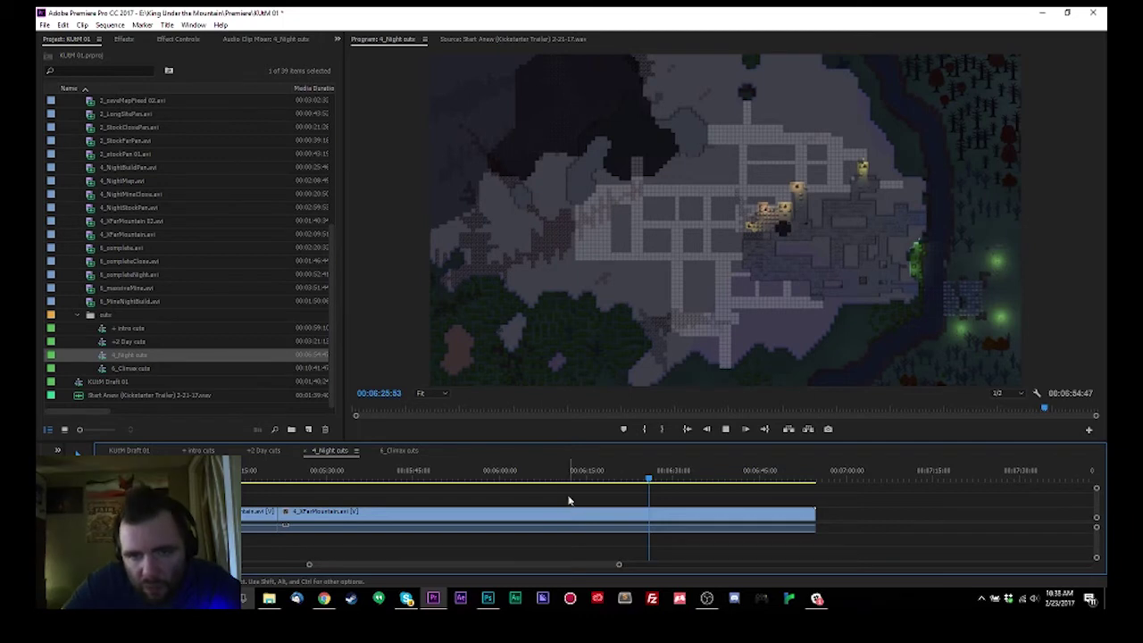
{"action": "key", "text": "space"}
{"action": "key", "text": "space"}
{"action": "key", "text": "space"}
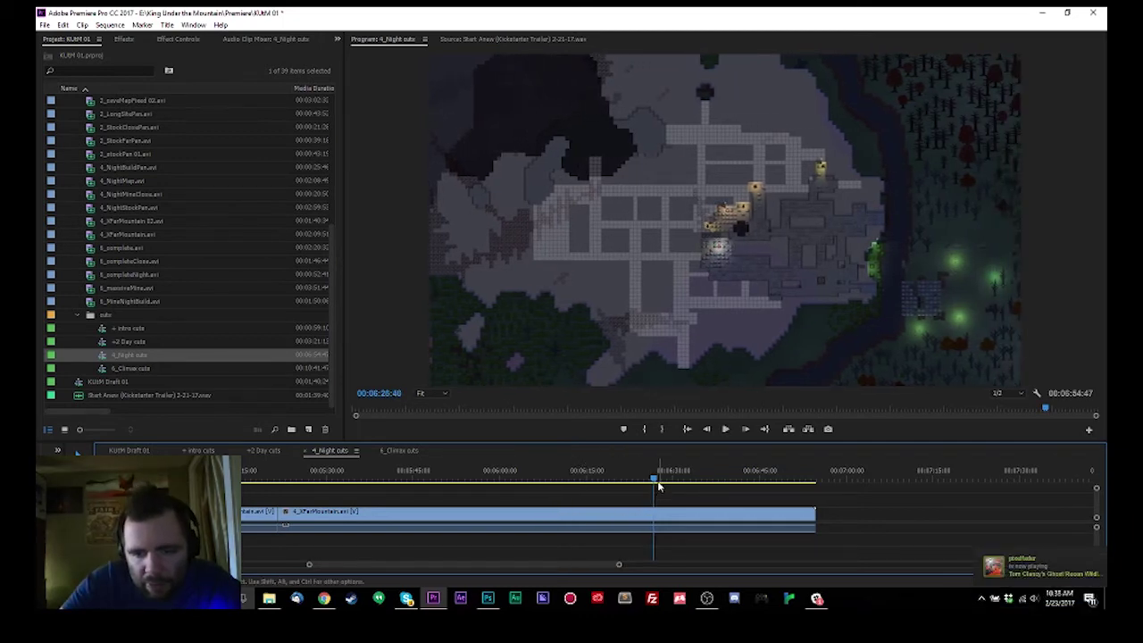
{"action": "left_click_drag", "start_coordinate": [658, 487], "coordinate": [652, 482]}
Split the mountain clip at 06:26:16, ripple-trim the unwanted tail, and shift the next clip later to leave a gap.
{"action": "key", "text": "ctrl+k"}
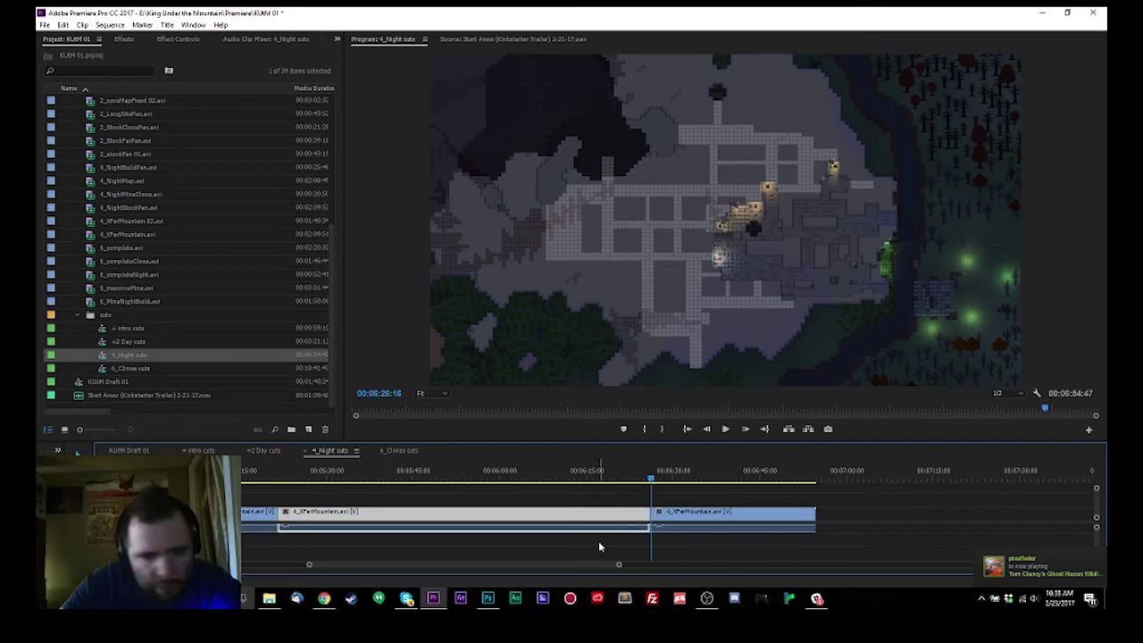
{"action": "key", "text": "q"}
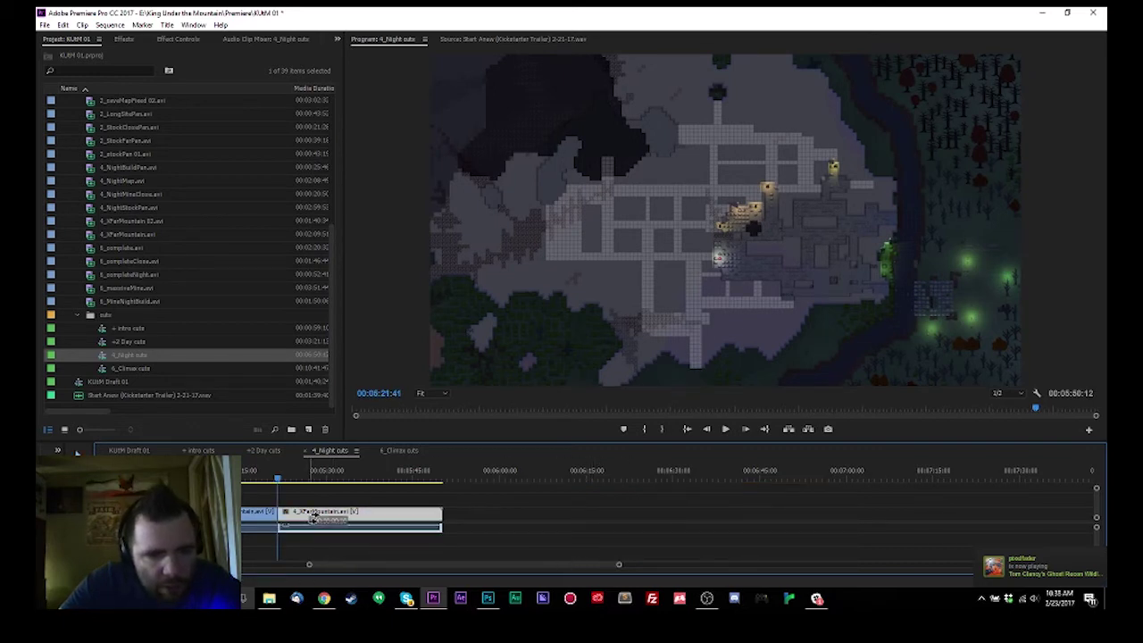
{"action": "left_click_drag", "start_coordinate": [307, 526], "coordinate": [325, 521]}
{"action": "left_click", "coordinate": [297, 476]}
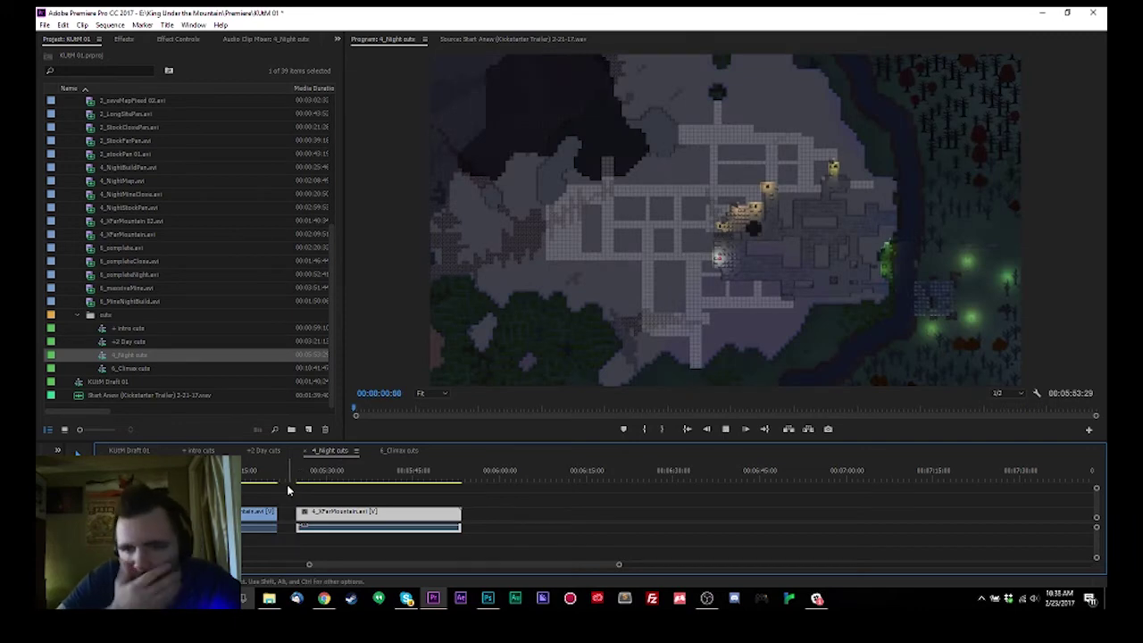
{"action": "key", "text": "space"}
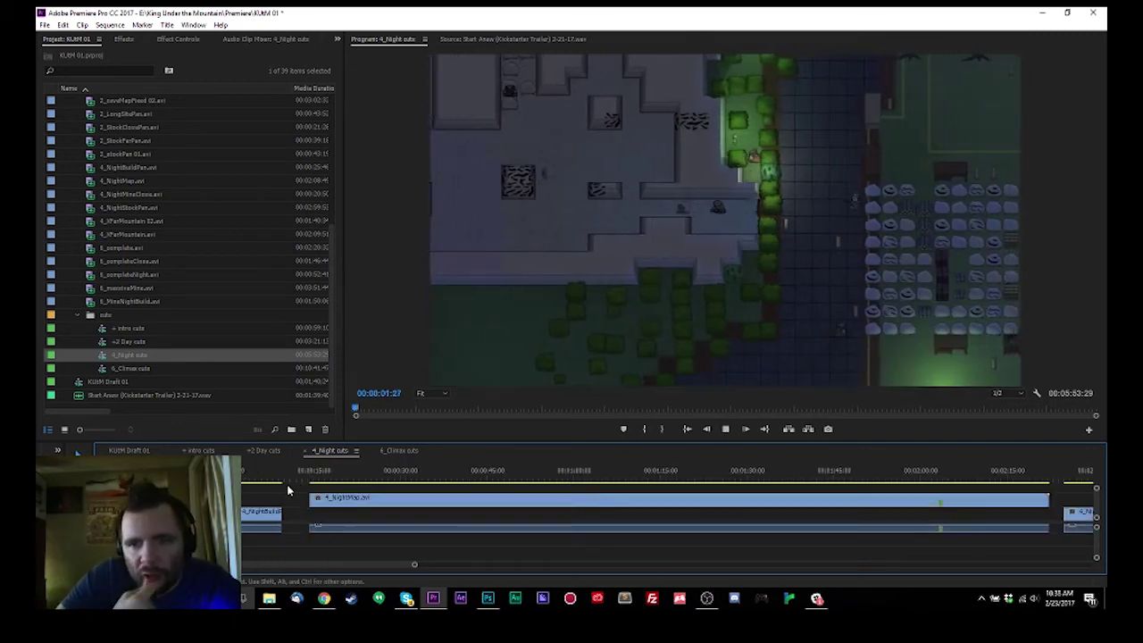
{"action": "key", "text": "space"}
{"action": "key", "text": "space"}
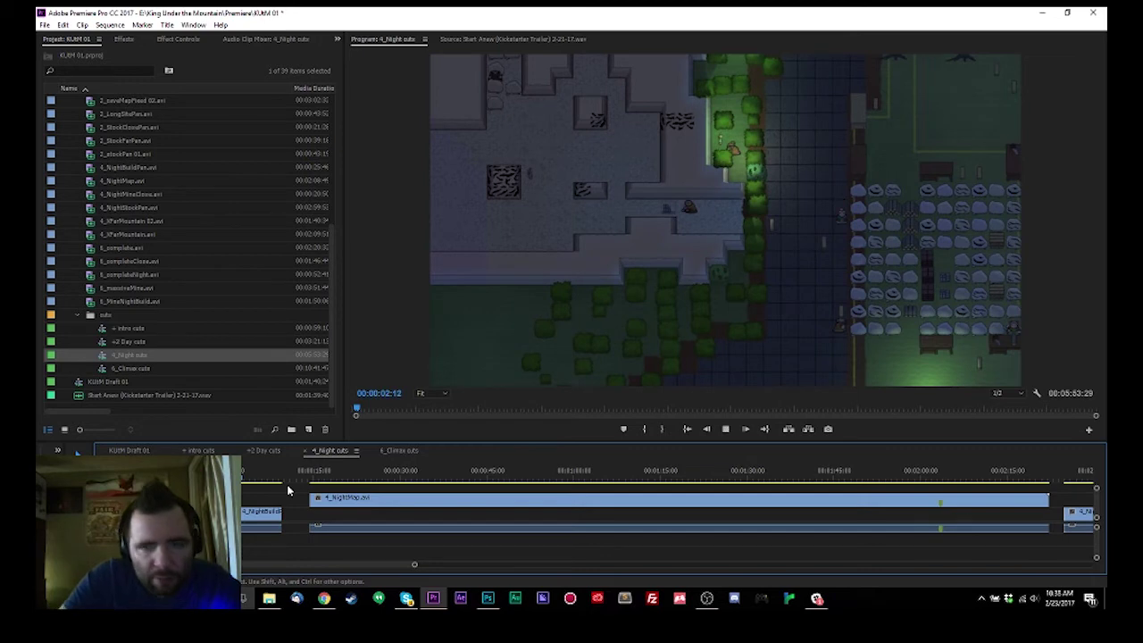
{"action": "key", "text": "space"}
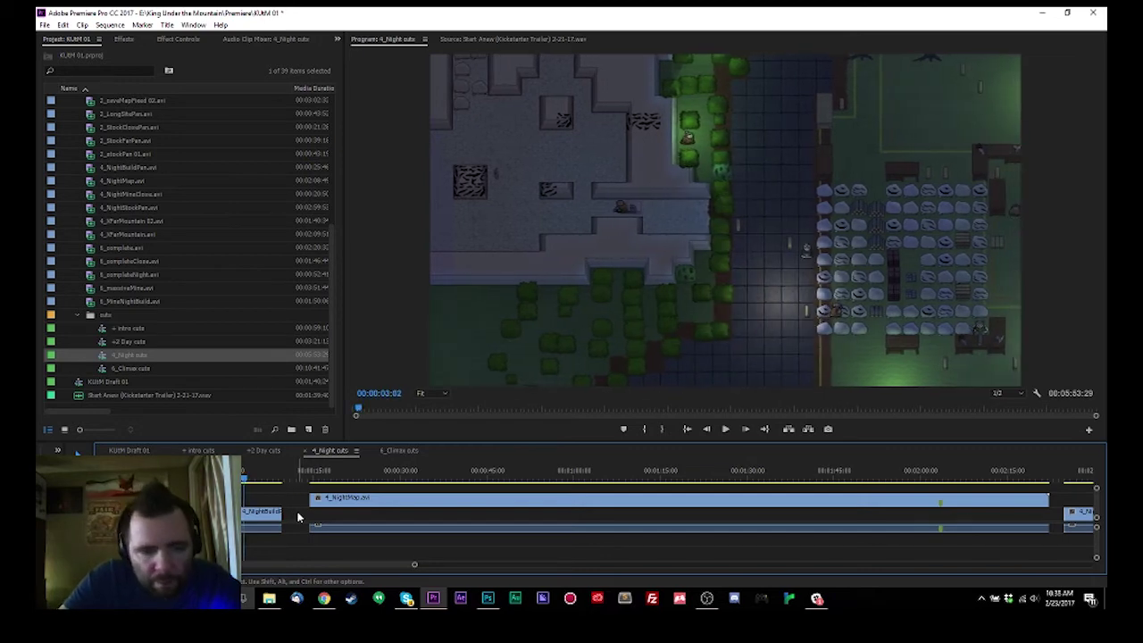
{"action": "left_click", "coordinate": [304, 517]}
{"action": "scroll", "coordinate": [310, 518], "scroll_direction": "up", "scroll_amount": 6}
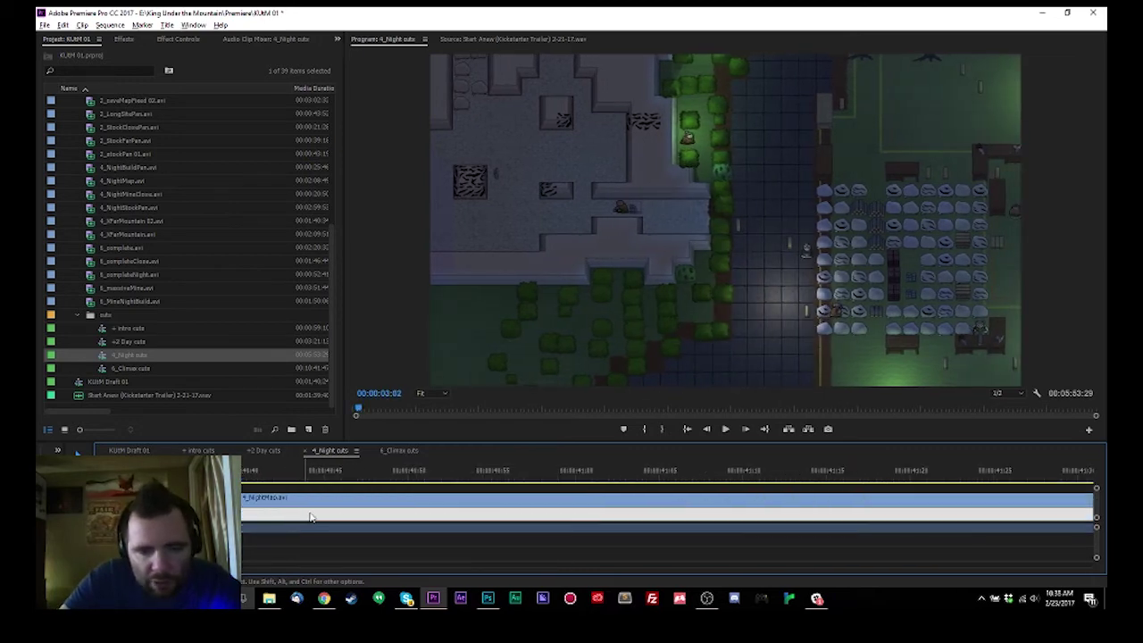
{"action": "scroll", "coordinate": [571, 543], "scroll_direction": "down", "scroll_amount": 5}
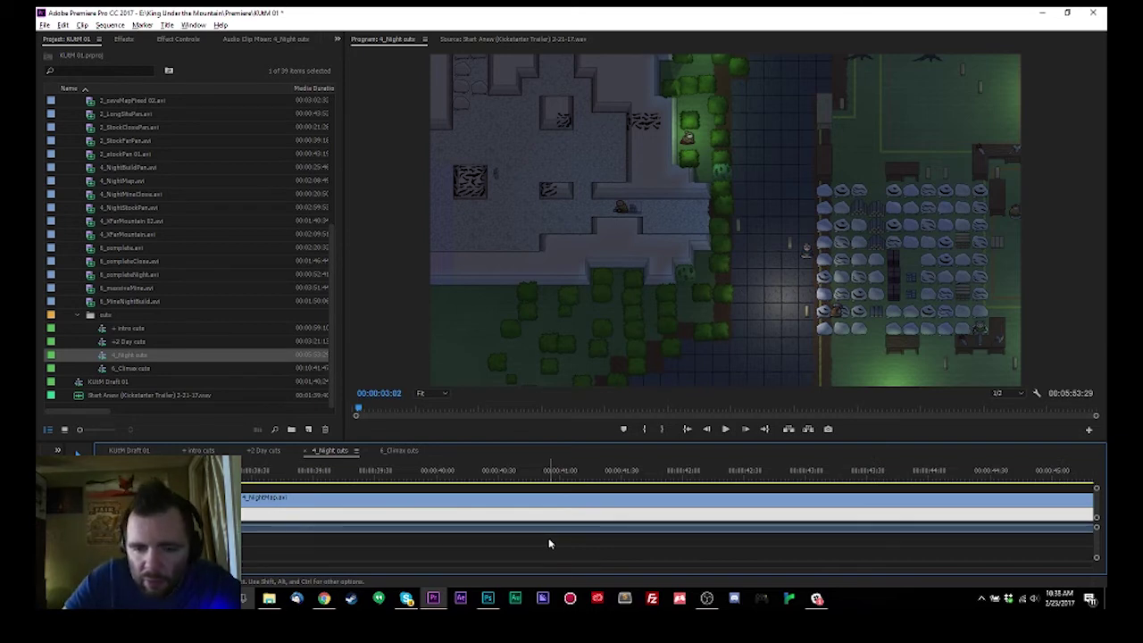
{"action": "scroll", "coordinate": [549, 541], "scroll_direction": "down", "scroll_amount": 8}
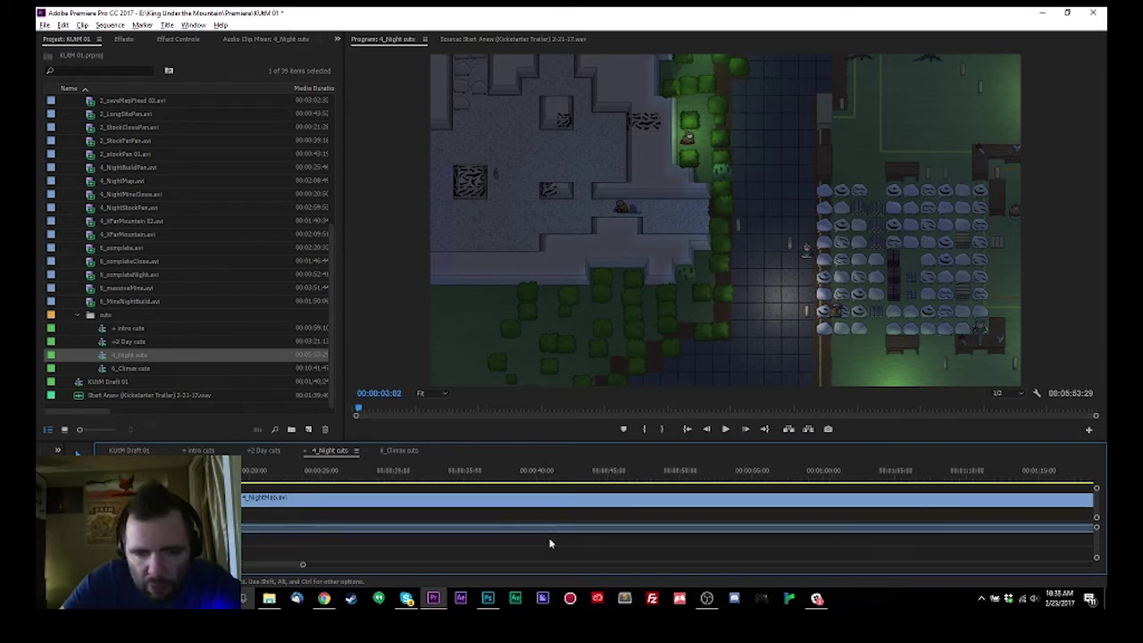
{"action": "left_click_drag", "start_coordinate": [532, 477], "coordinate": [527, 478]}
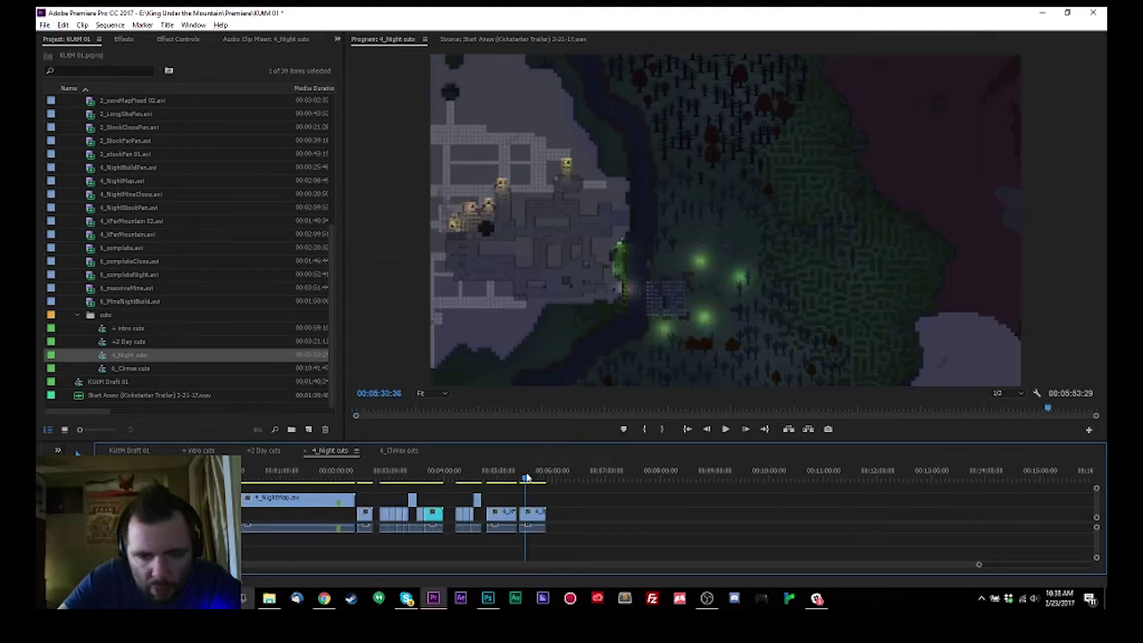
{"action": "scroll", "coordinate": [534, 481], "scroll_direction": "up", "scroll_amount": 8}
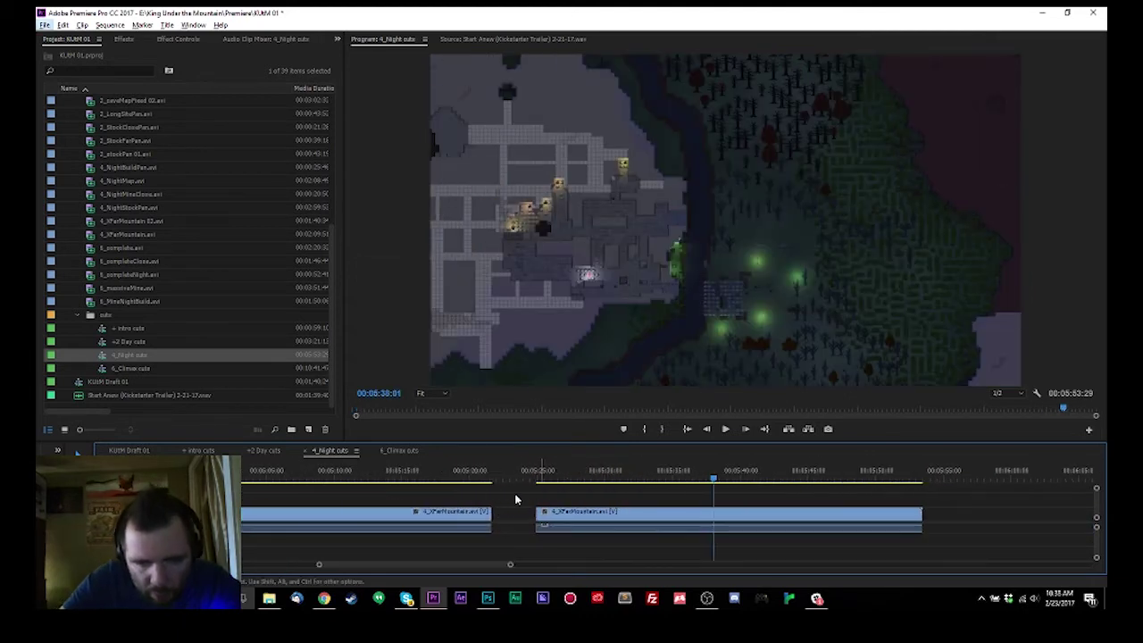
Split the second mountain clip at the playhead and ripple delete the short piece.
{"action": "left_click_drag", "start_coordinate": [527, 474], "coordinate": [542, 476]}
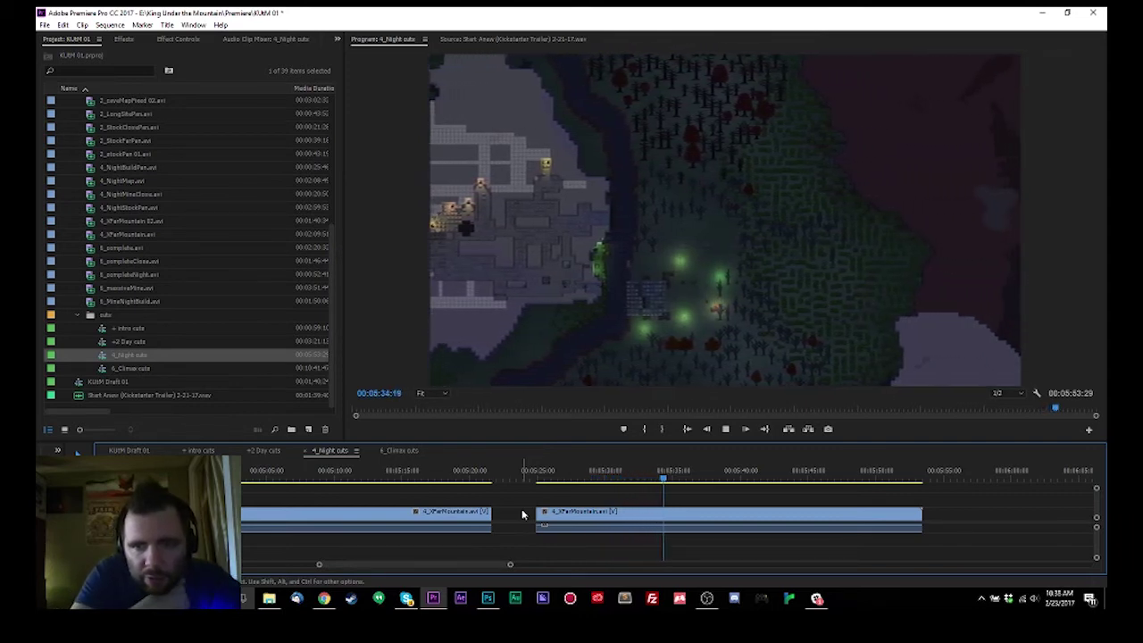
{"action": "key", "text": "space"}
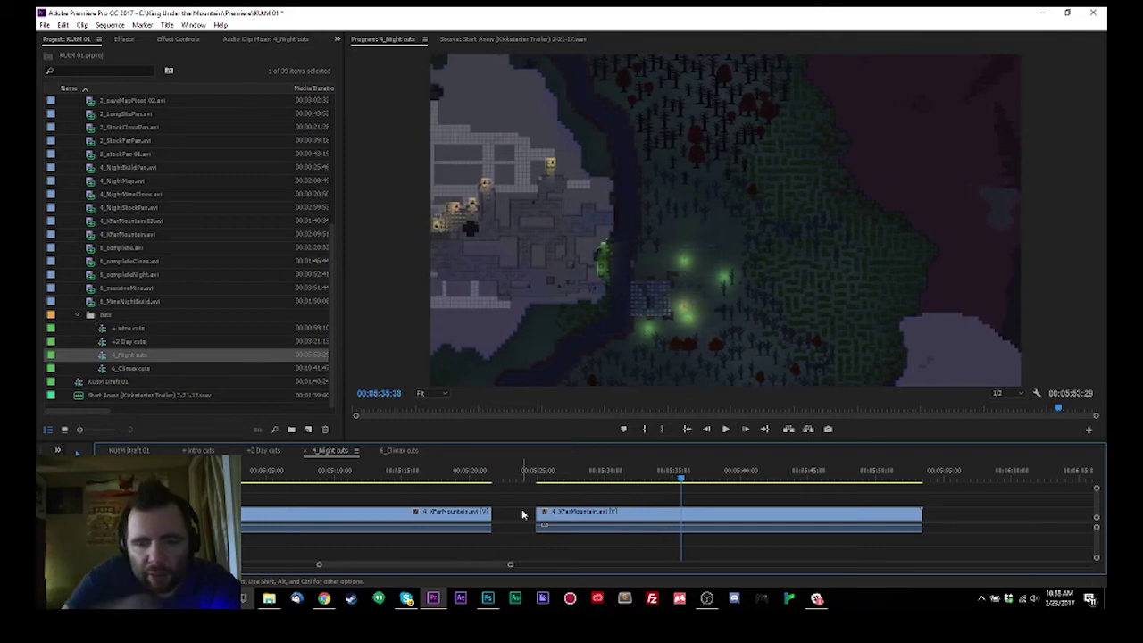
{"action": "left_click_drag", "start_coordinate": [616, 482], "coordinate": [538, 479]}
{"action": "key", "text": "ctrl+k"}
{"action": "key", "text": "space"}
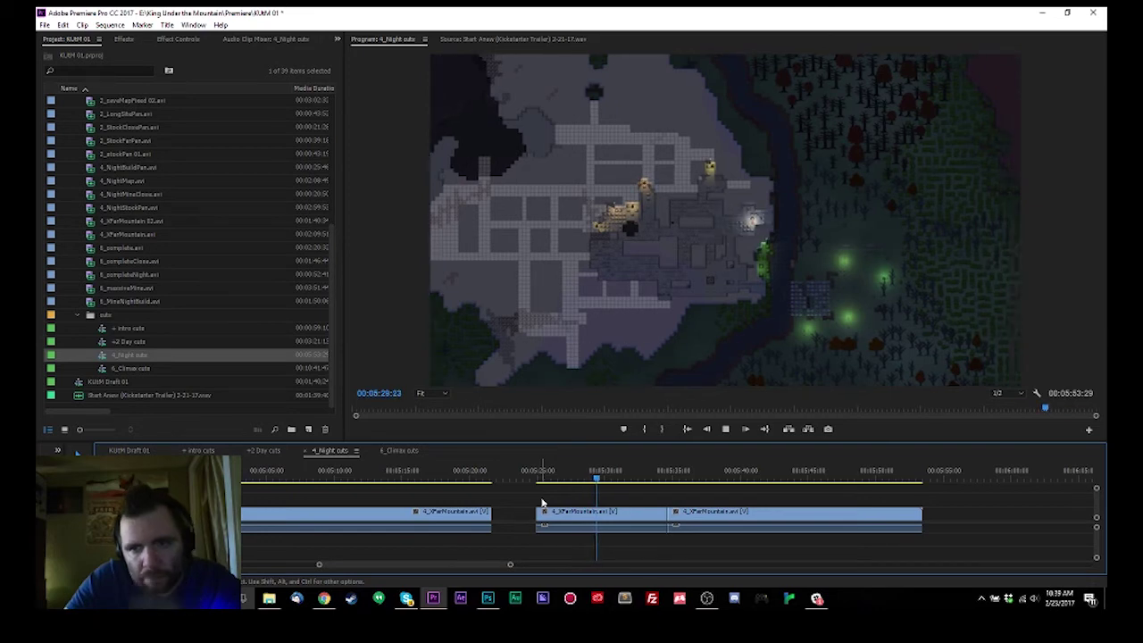
{"action": "key", "text": "space"}
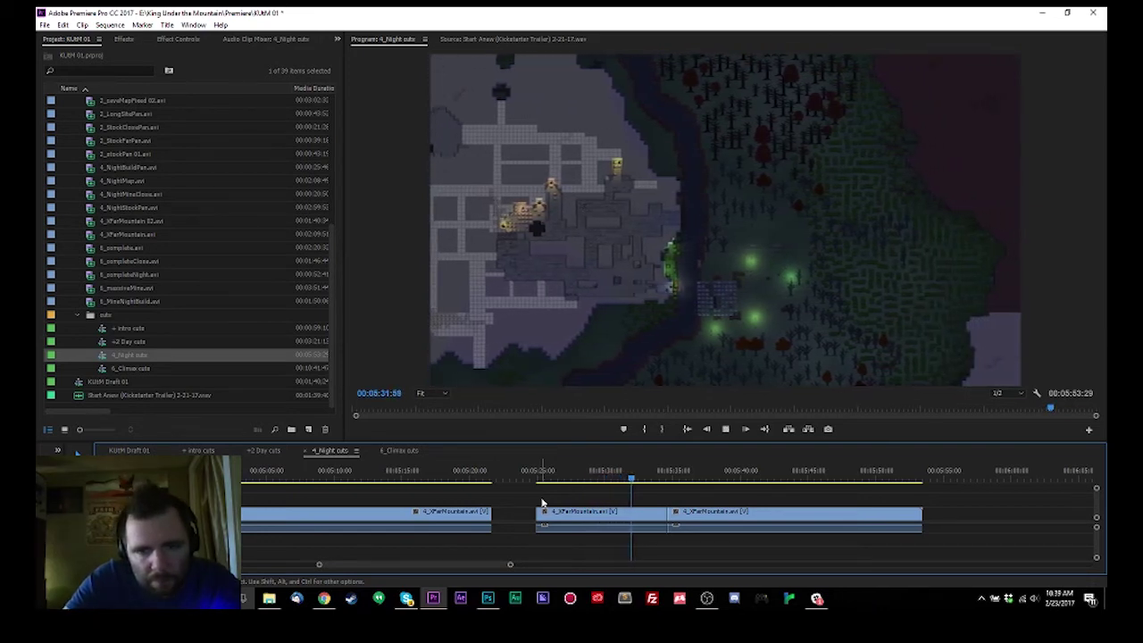
{"action": "key", "text": "space"}
Lift the first mountain piece onto the V2 track and replay the edited stretch.
{"action": "key", "text": "space"}
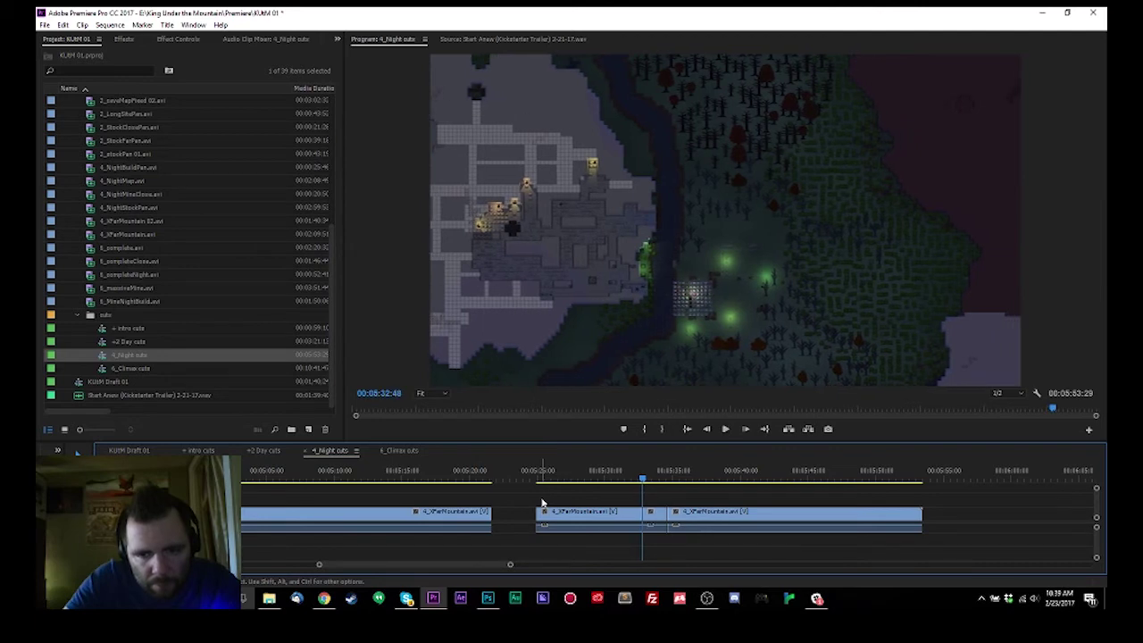
{"action": "key", "text": "shift+Delete"}
{"action": "left_click_drag", "start_coordinate": [570, 516], "coordinate": [565, 485]}
{"action": "left_click", "coordinate": [541, 474]}
{"action": "key", "text": "space"}
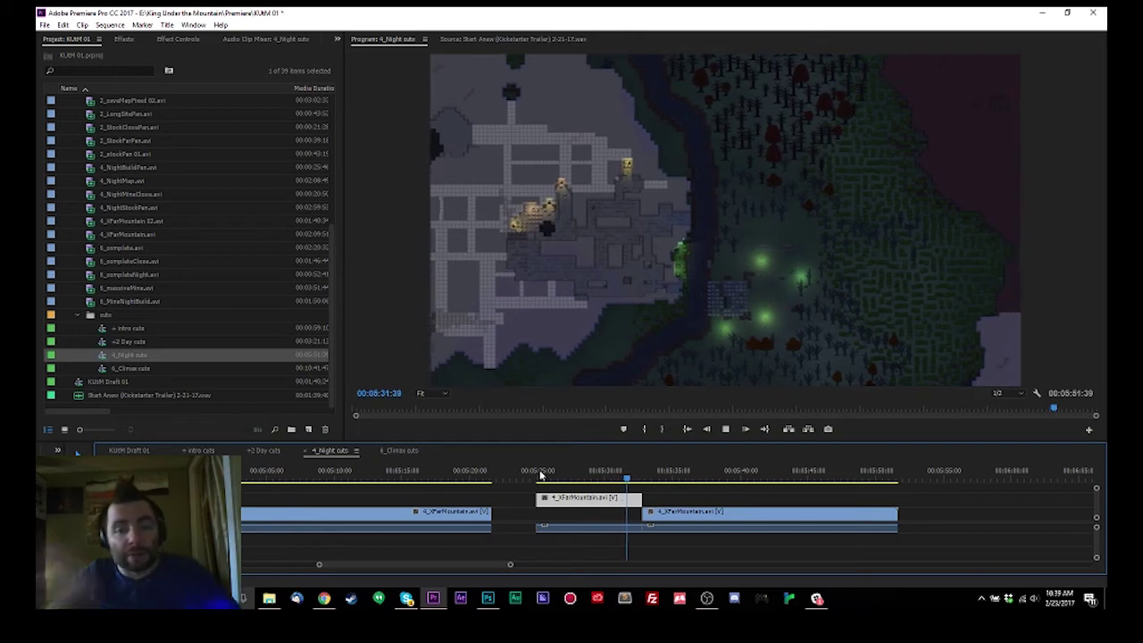
Delete the final 4_XParMountain clip at the end of 4_Night cuts.
{"action": "key", "text": "space"}
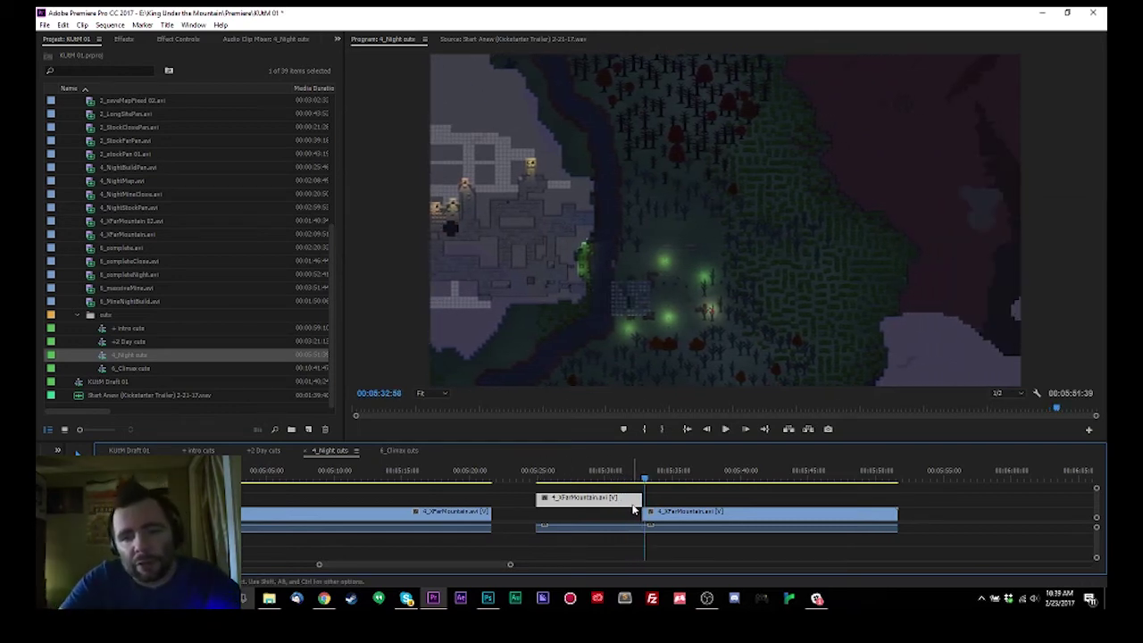
{"action": "left_click_drag", "start_coordinate": [652, 480], "coordinate": [895, 484]}
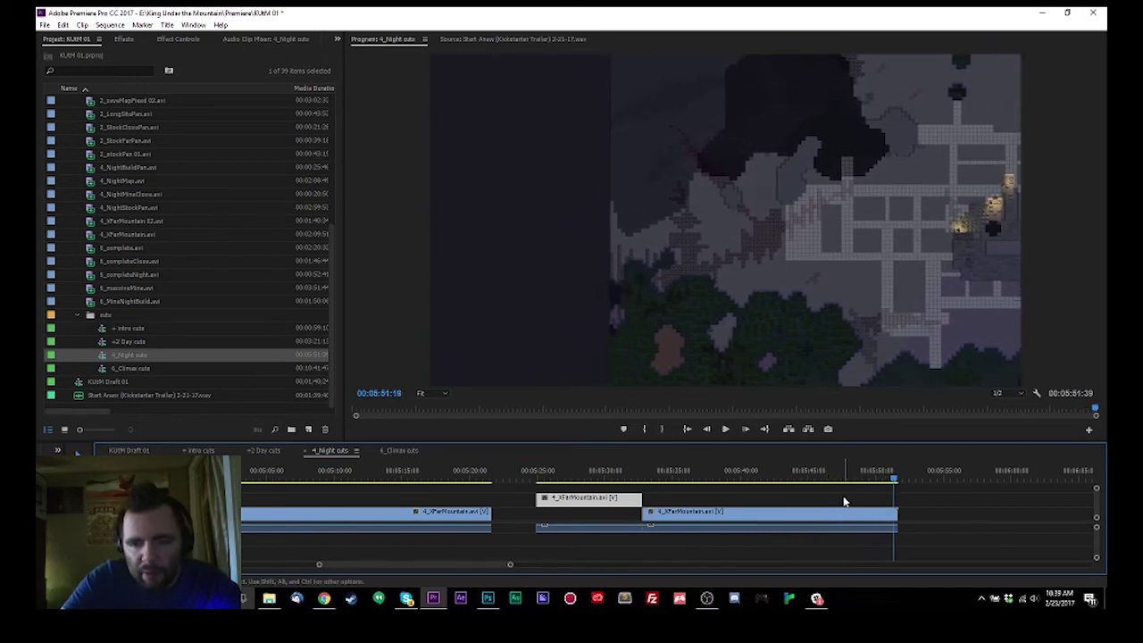
{"action": "left_click", "coordinate": [809, 532]}
{"action": "key", "text": "Delete"}
{"action": "scroll", "coordinate": [546, 522], "scroll_direction": "up", "scroll_amount": 3}
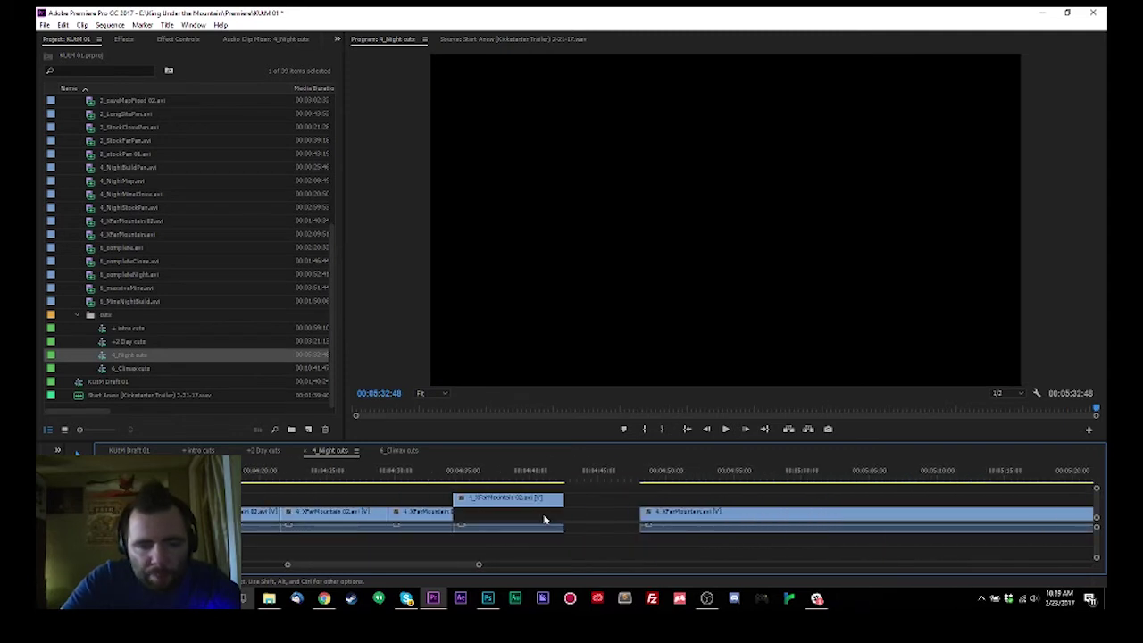
{"action": "key", "text": "minus"}
{"action": "key", "text": "minus"}
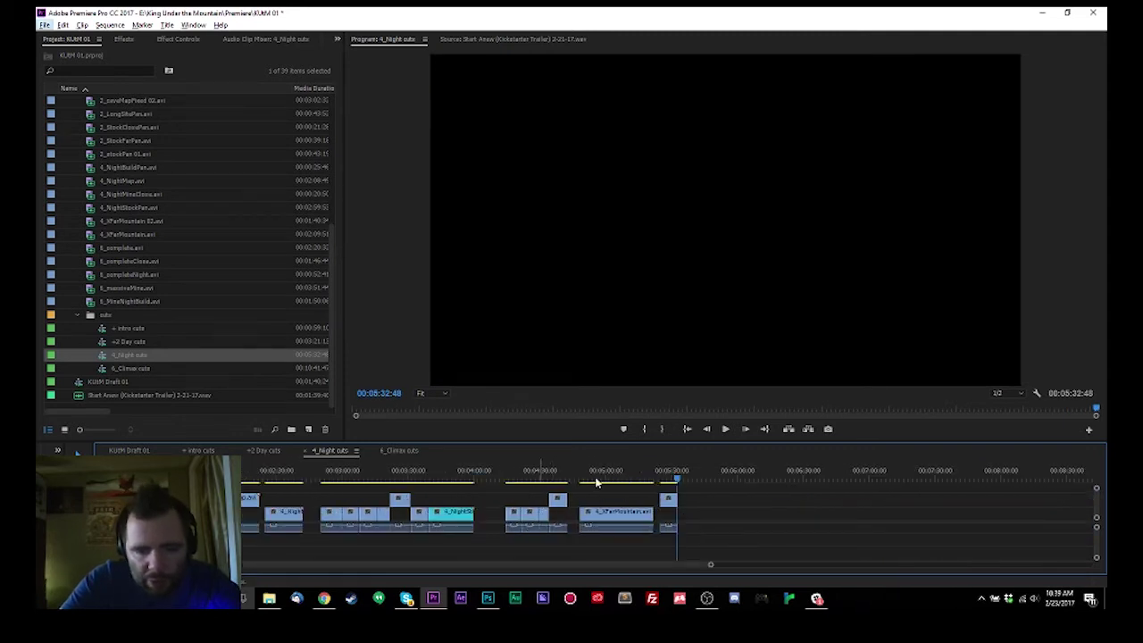
{"action": "left_click", "coordinate": [594, 480]}
{"action": "left_click_drag", "start_coordinate": [611, 480], "coordinate": [586, 488]}
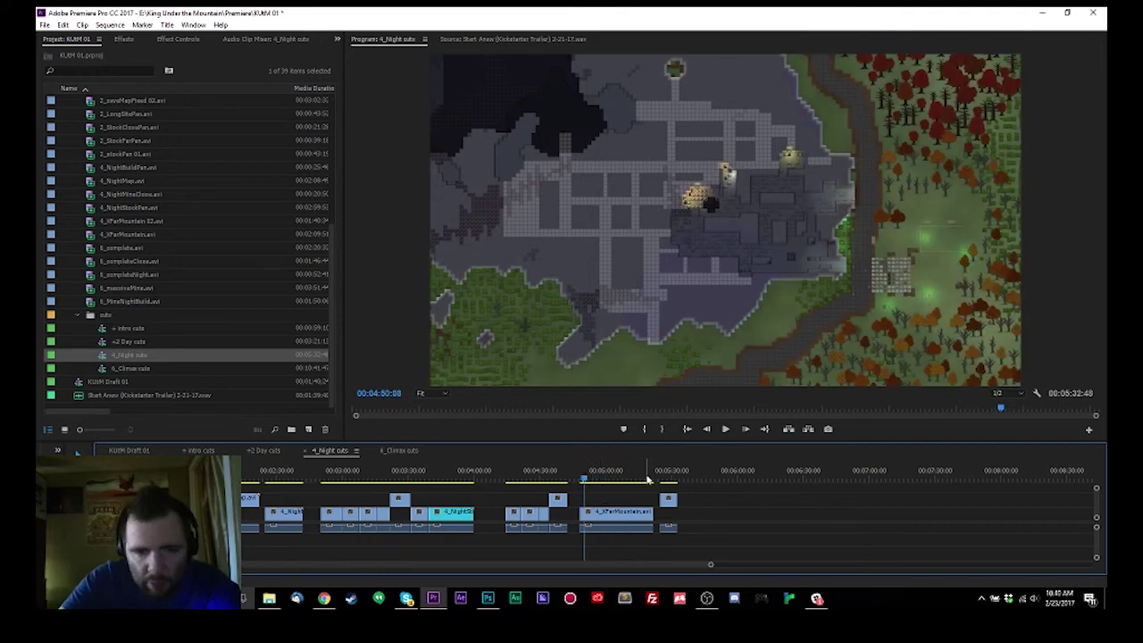
{"action": "left_click", "coordinate": [647, 480]}
{"action": "left_click", "coordinate": [586, 480]}
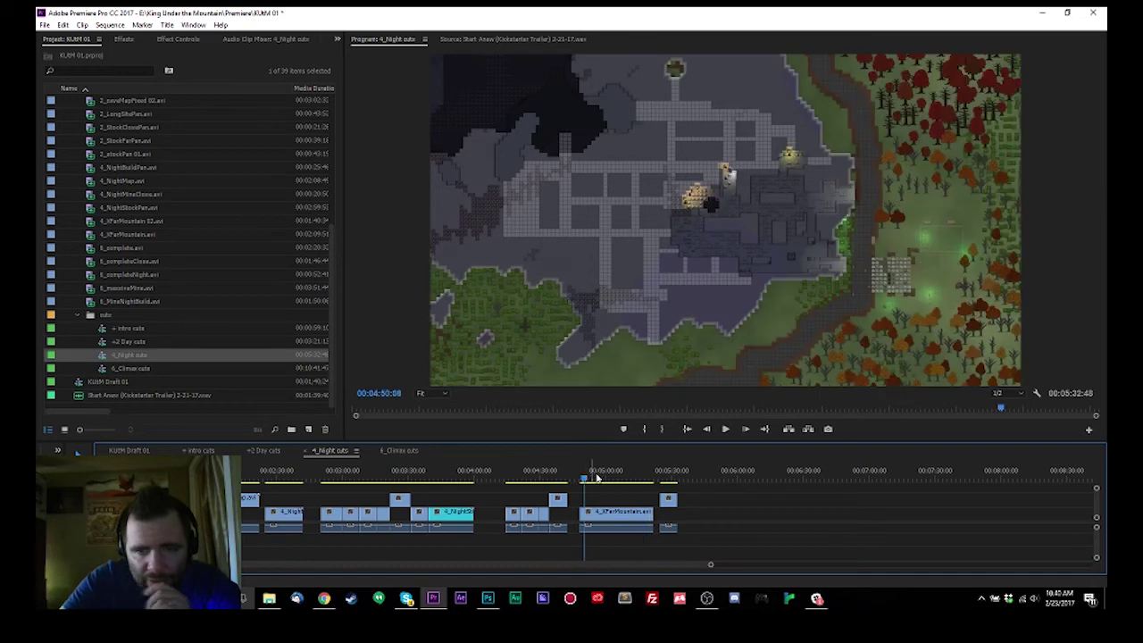
{"action": "left_click", "coordinate": [644, 479]}
{"action": "left_click", "coordinate": [588, 480]}
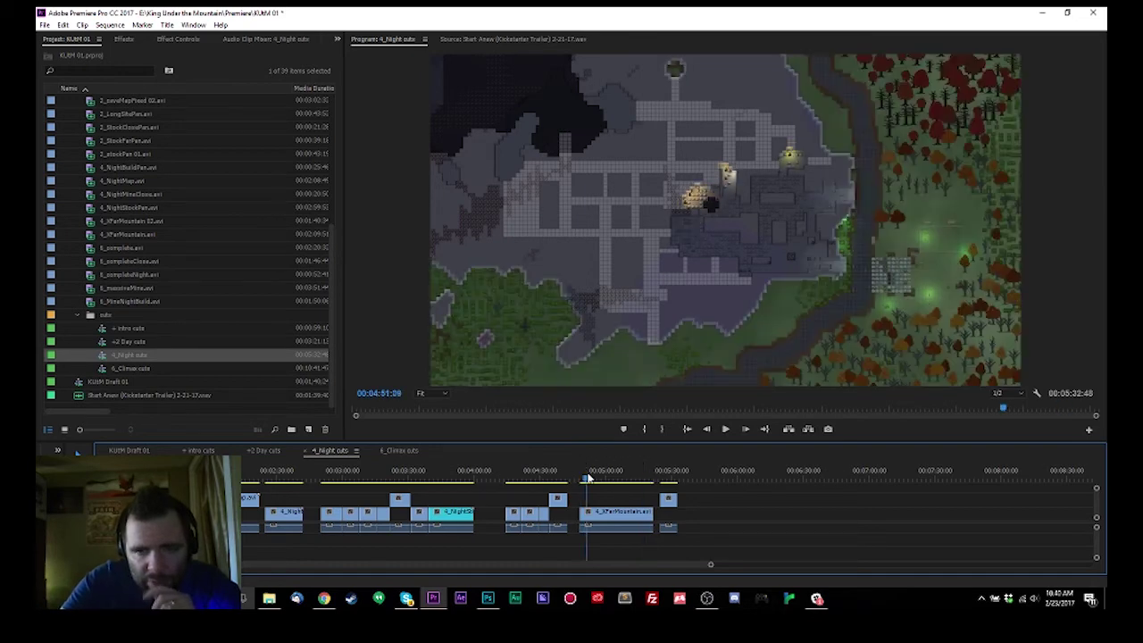
{"action": "left_click", "coordinate": [657, 479]}
{"action": "left_click", "coordinate": [637, 479]}
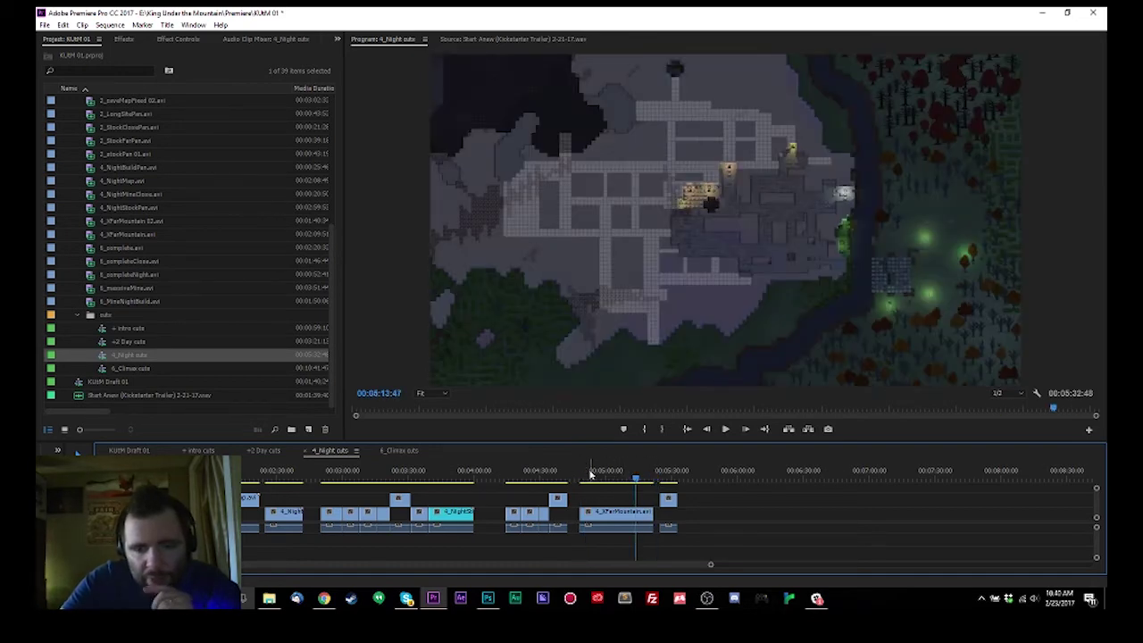
{"action": "left_click", "coordinate": [589, 478]}
{"action": "scroll", "coordinate": [573, 500], "scroll_direction": "up", "scroll_amount": 3}
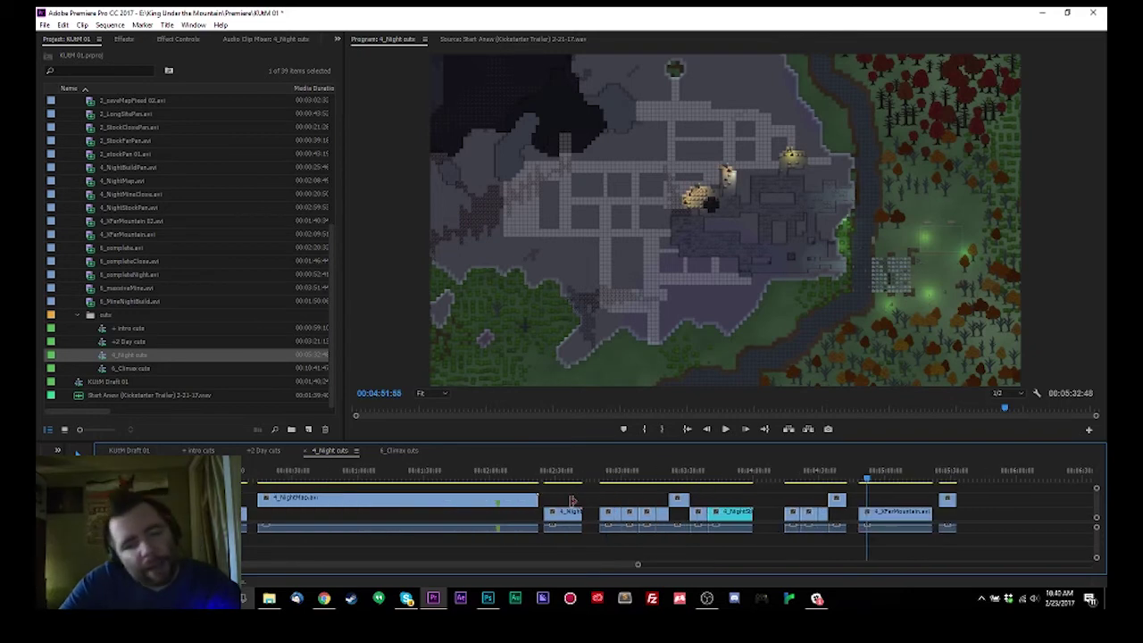
Shift the middle clips so 4_XParMountain sits right after 4_NightMap, then save the project.
{"action": "left_click_drag", "start_coordinate": [268, 476], "coordinate": [548, 480]}
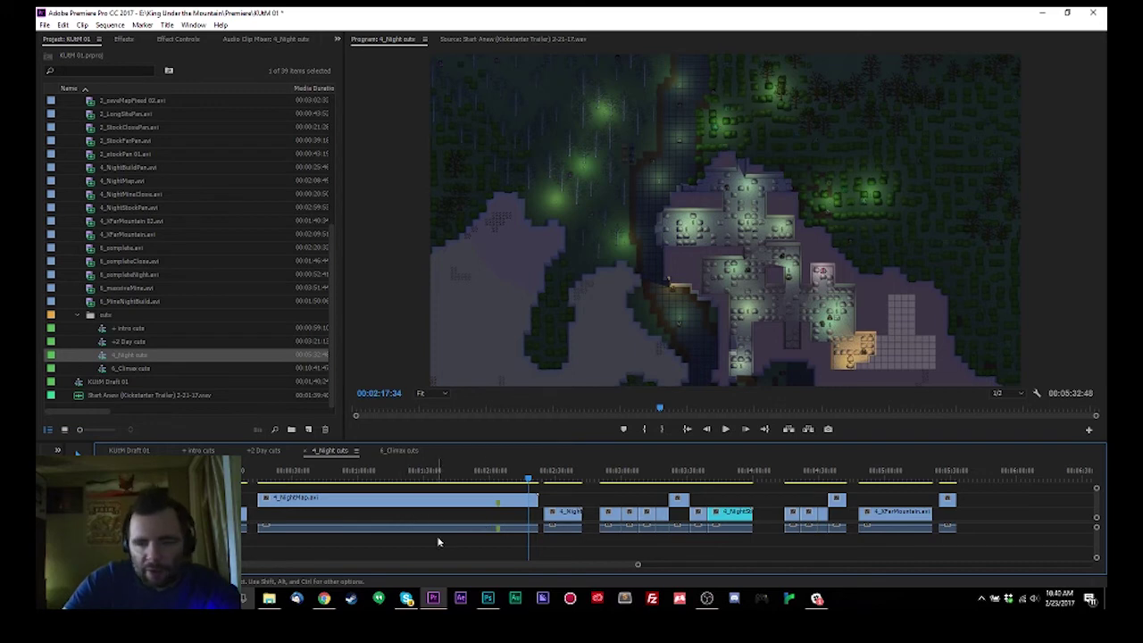
{"action": "left_click_drag", "start_coordinate": [541, 492], "coordinate": [760, 536]}
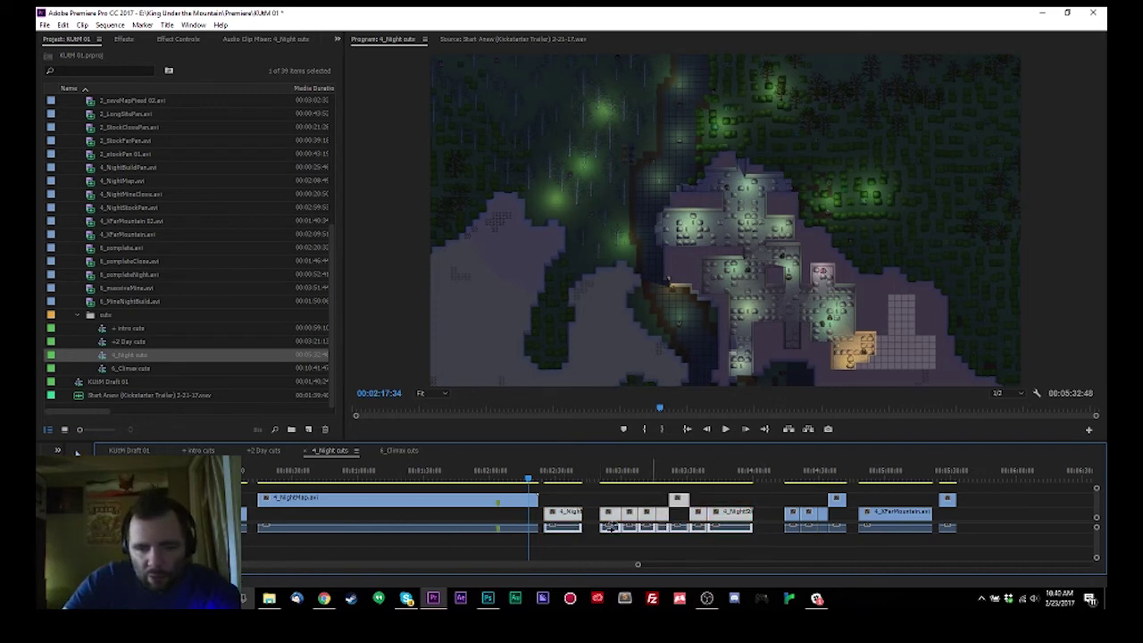
{"action": "left_click_drag", "start_coordinate": [553, 516], "coordinate": [594, 516]}
{"action": "left_click_drag", "start_coordinate": [665, 513], "coordinate": [649, 513]}
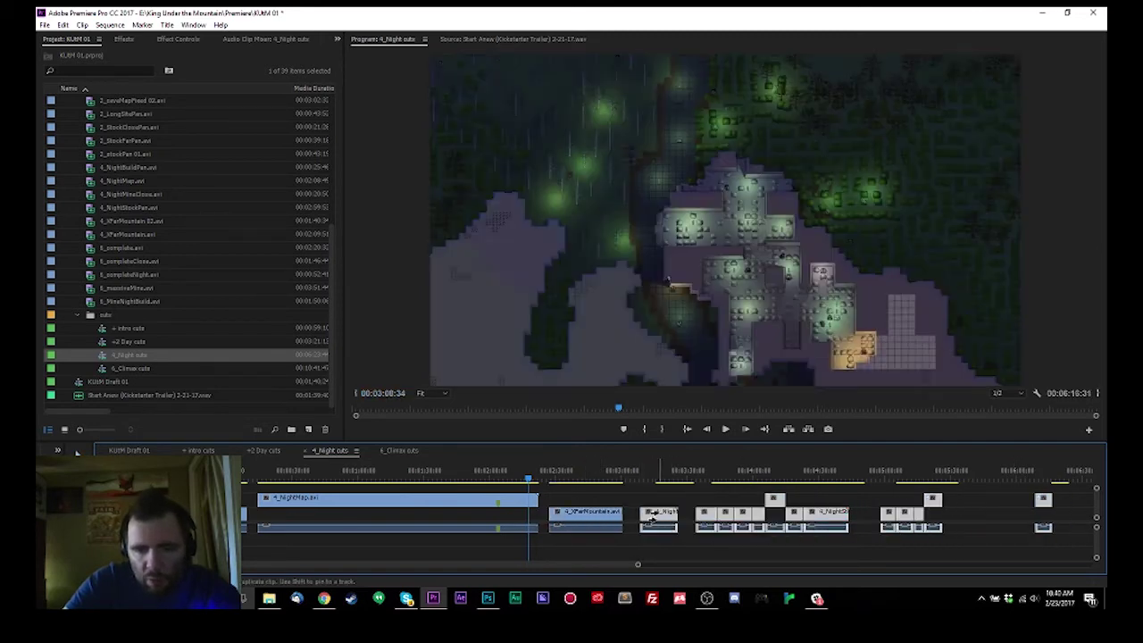
{"action": "left_click", "coordinate": [689, 493]}
{"action": "left_click_drag", "start_coordinate": [767, 478], "coordinate": [840, 483]}
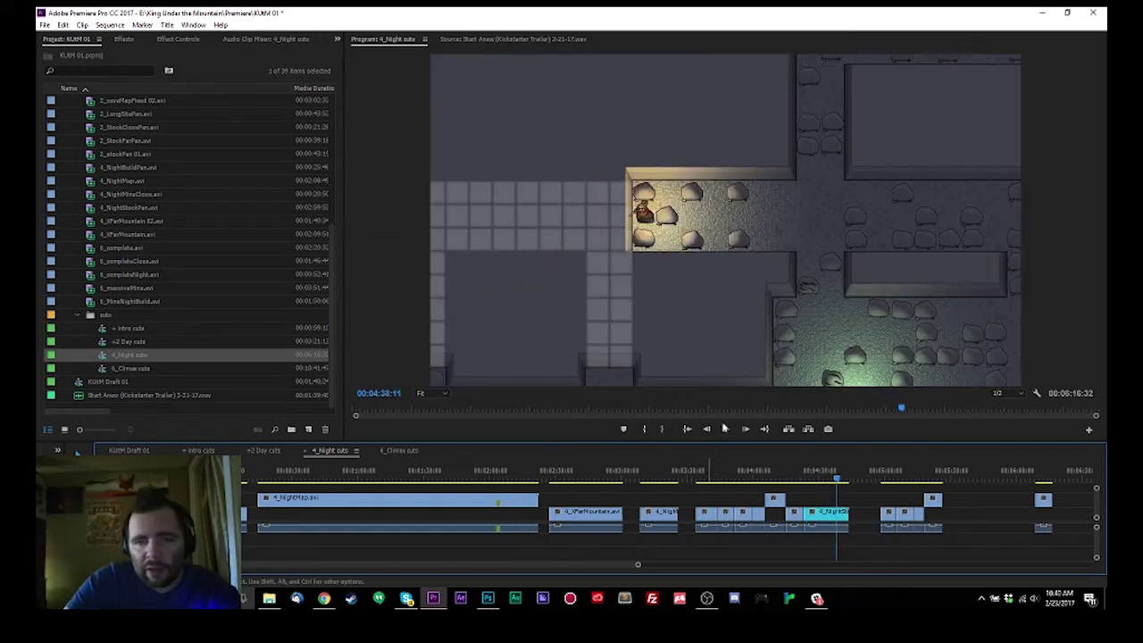
{"action": "key", "text": "ctrl+s"}
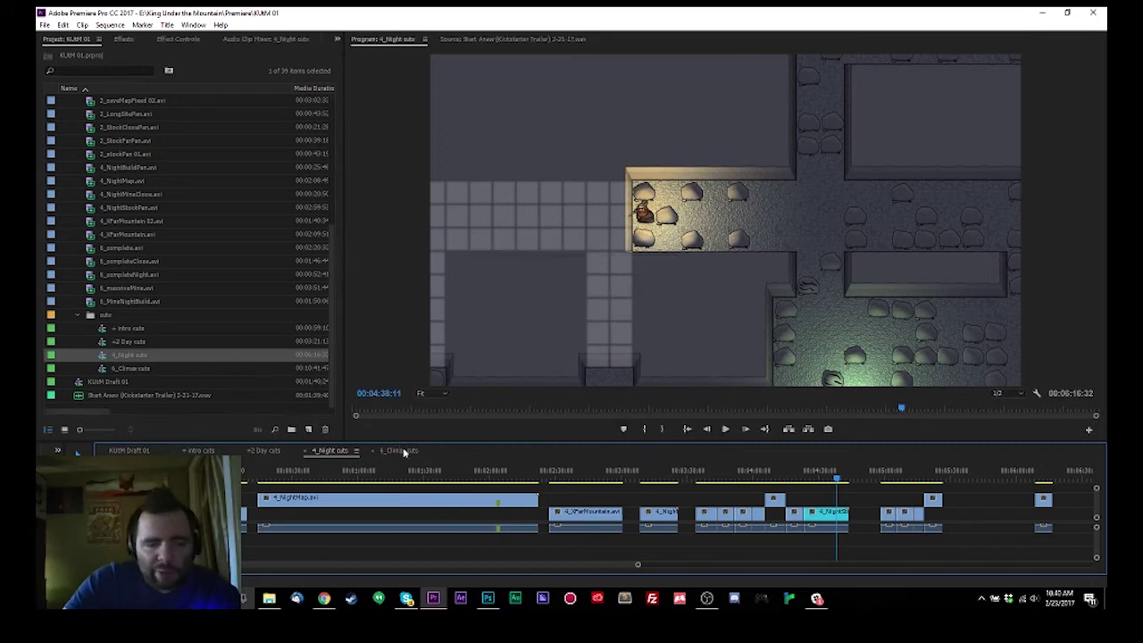
Bring up the 6_Climax cuts sequence, then switch to the Trailer Visual Script in Chrome.
{"action": "left_click", "coordinate": [399, 450]}
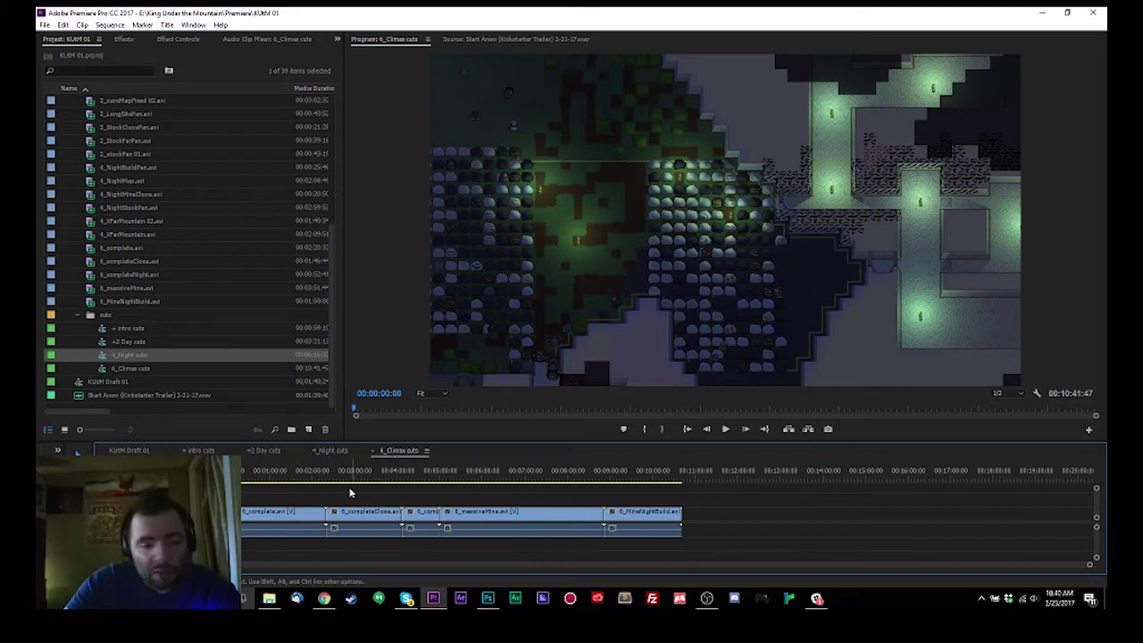
{"action": "left_click", "coordinate": [325, 597]}
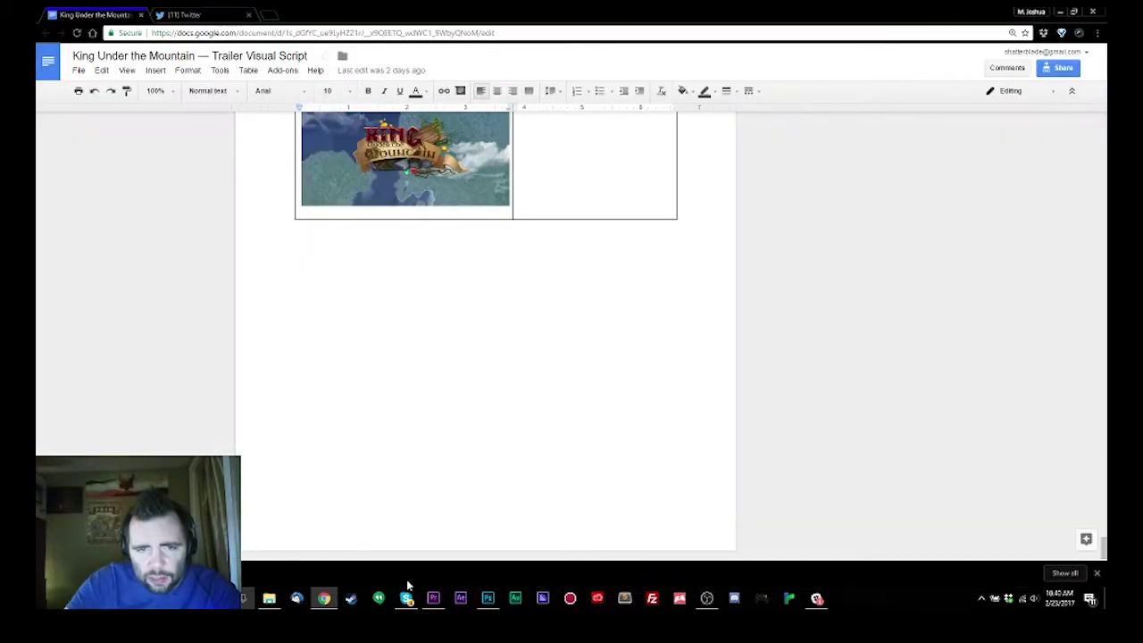
Glance at the OBS window, then return through Google Docs to the Premiere Pro project.
{"action": "left_click", "coordinate": [707, 597]}
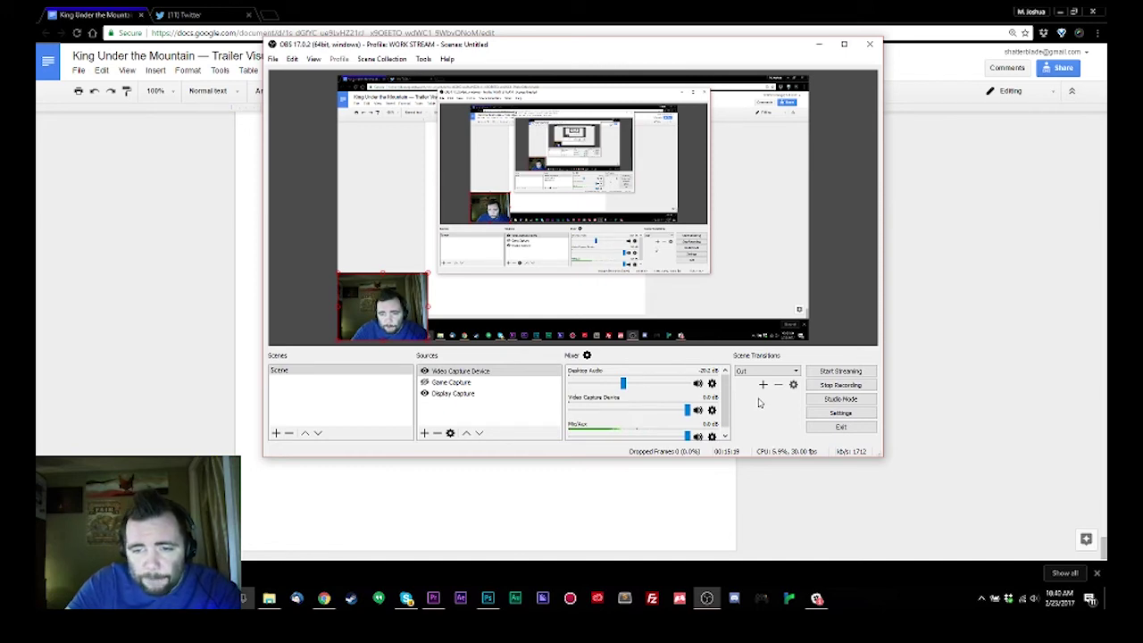
{"action": "left_click", "coordinate": [958, 307]}
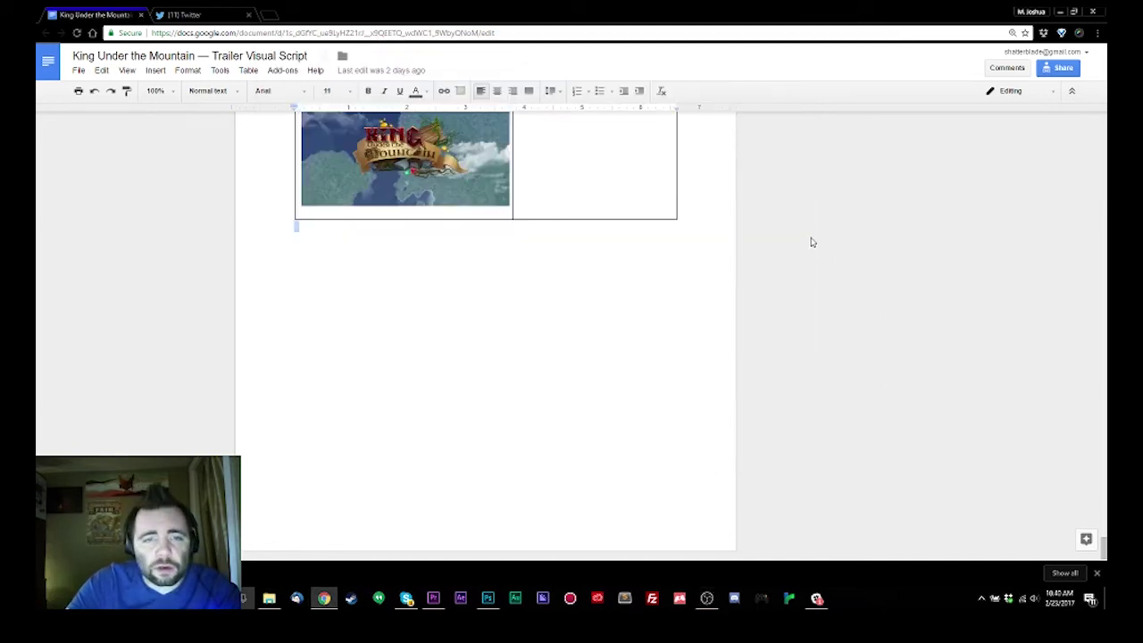
{"action": "left_click", "coordinate": [433, 598]}
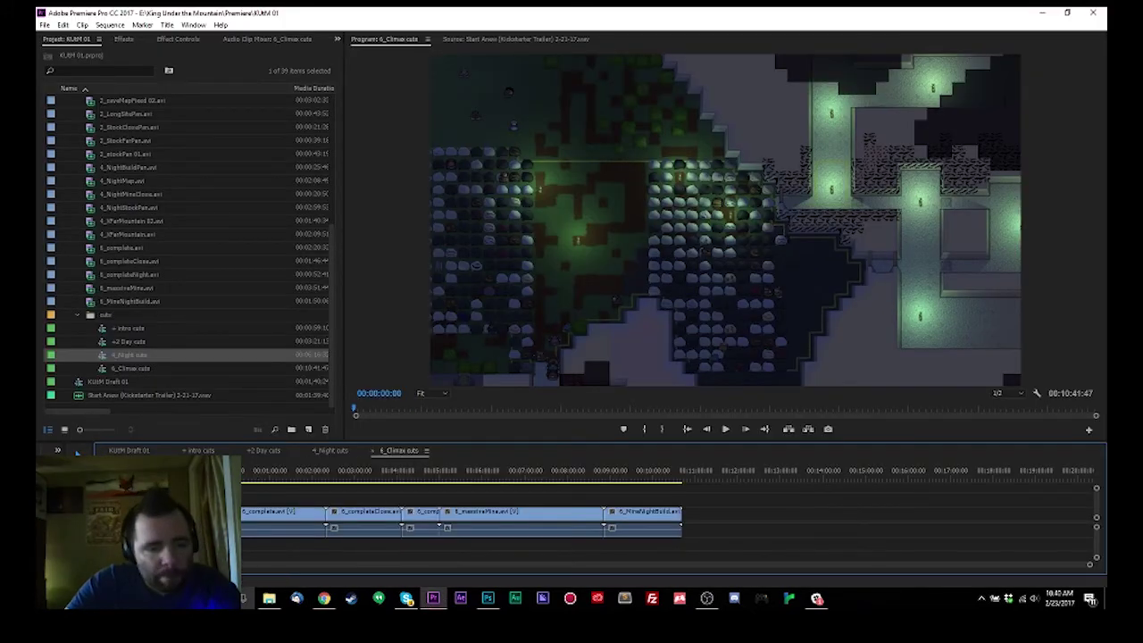
Play and skim the 6_Climax cuts footage between roughly 1:25 and 1:58.
{"action": "key", "text": "space"}
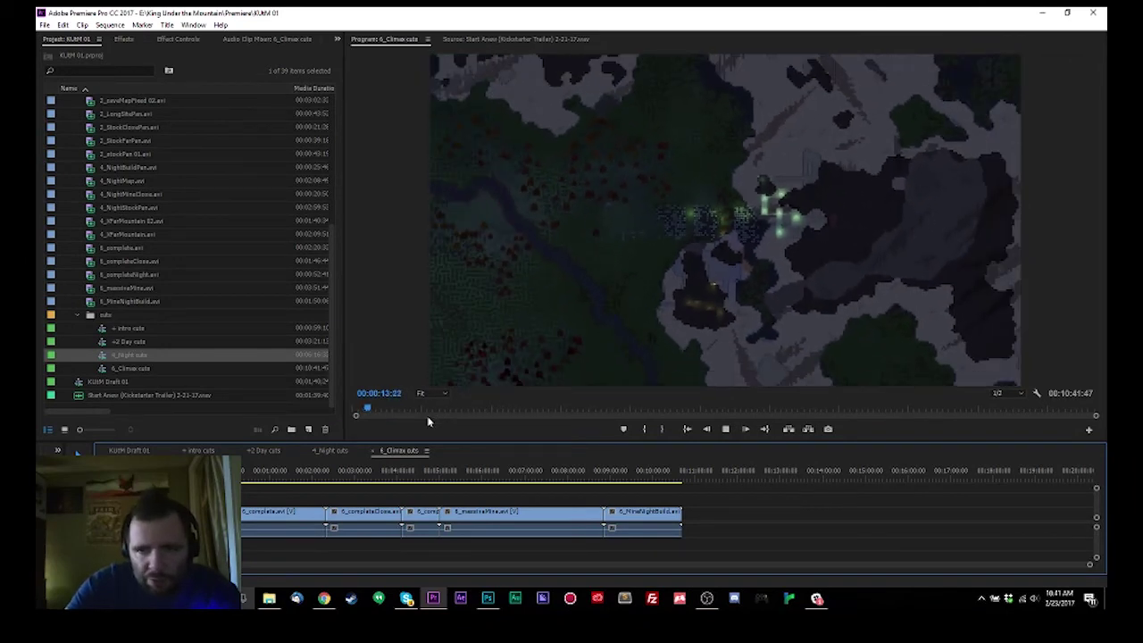
{"action": "mouse_move", "coordinate": [269, 472]}
{"action": "left_mouse_down"}
{"action": "mouse_move", "coordinate": [248, 473]}
{"action": "mouse_move", "coordinate": [273, 478]}
{"action": "left_mouse_up"}
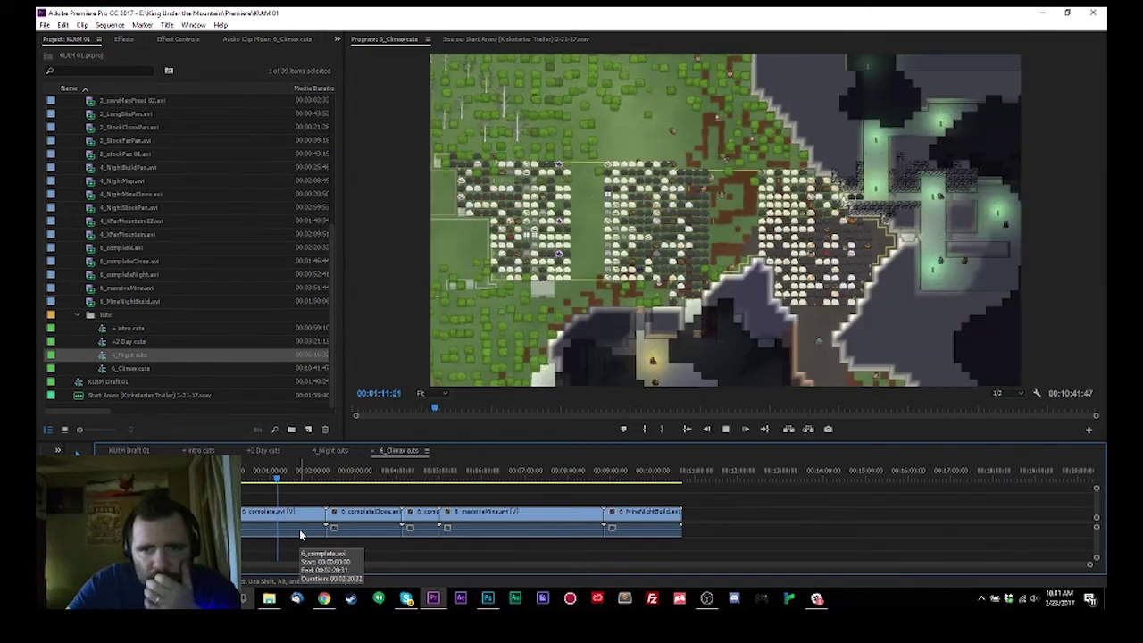
{"action": "key", "text": "space"}
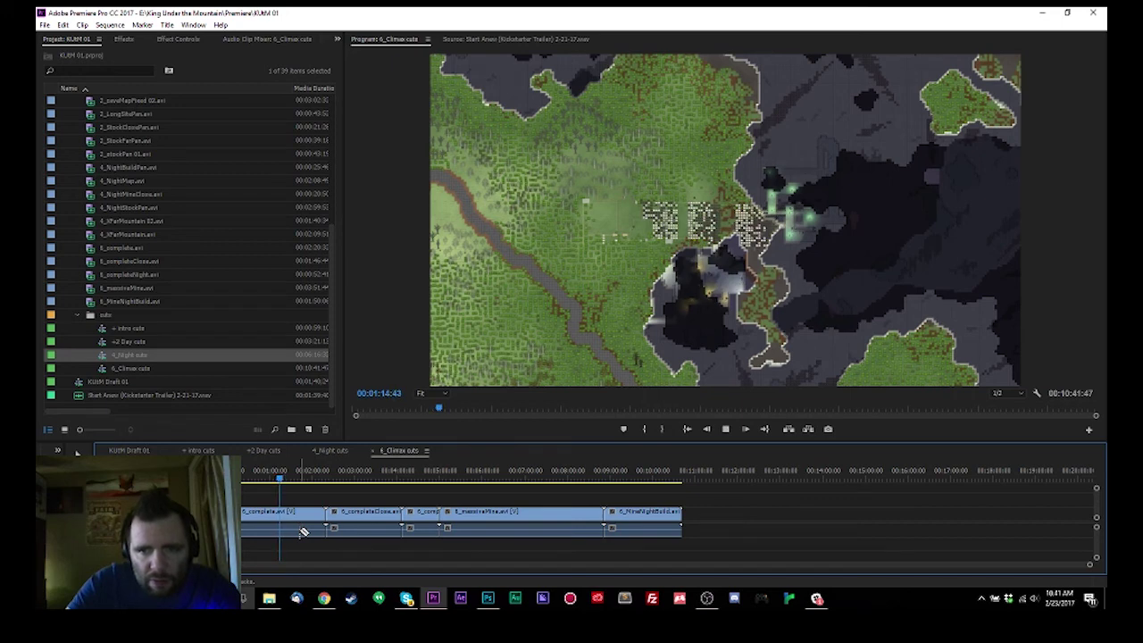
{"action": "scroll", "coordinate": [298, 509], "scroll_direction": "up", "scroll_amount": 3}
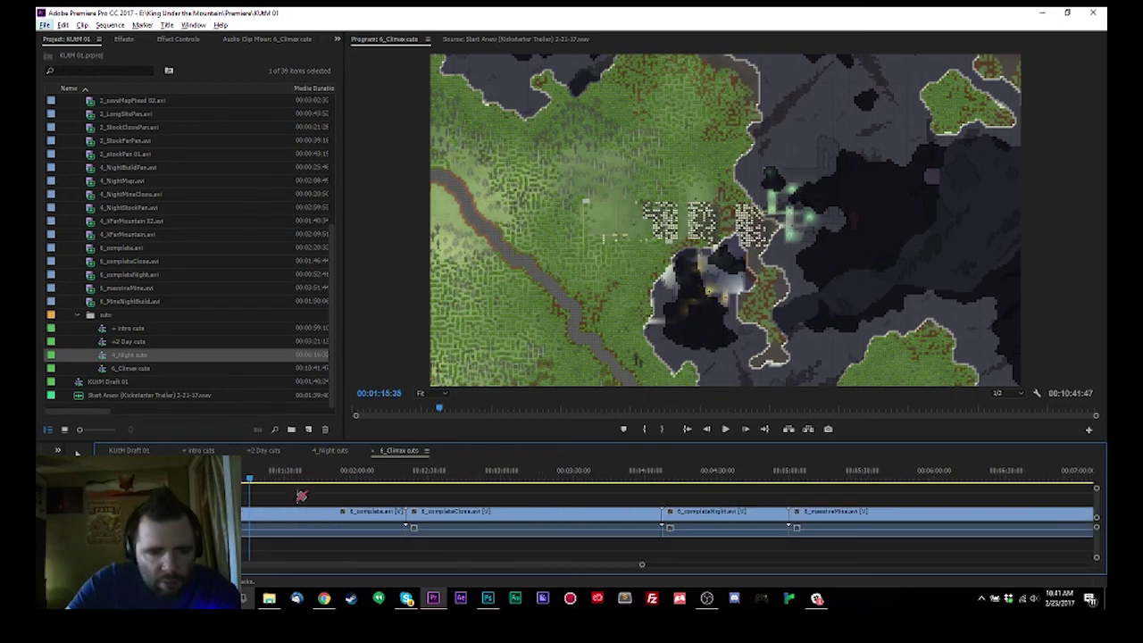
{"action": "left_click", "coordinate": [298, 480]}
{"action": "left_click_drag", "start_coordinate": [297, 480], "coordinate": [353, 480]}
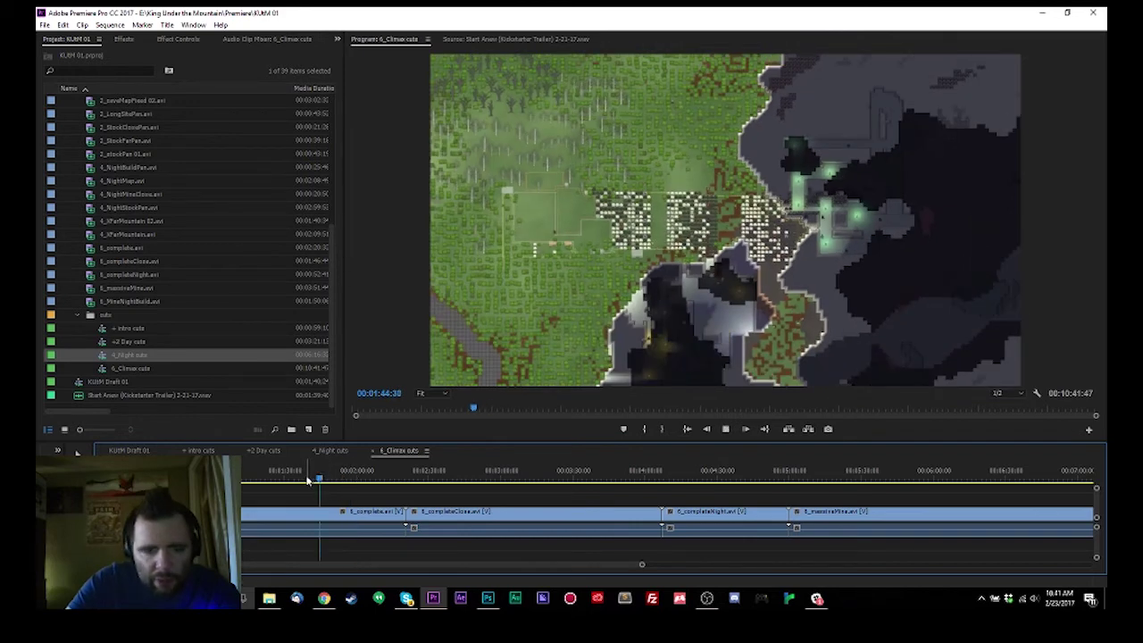
{"action": "left_click_drag", "start_coordinate": [306, 479], "coordinate": [306, 480]}
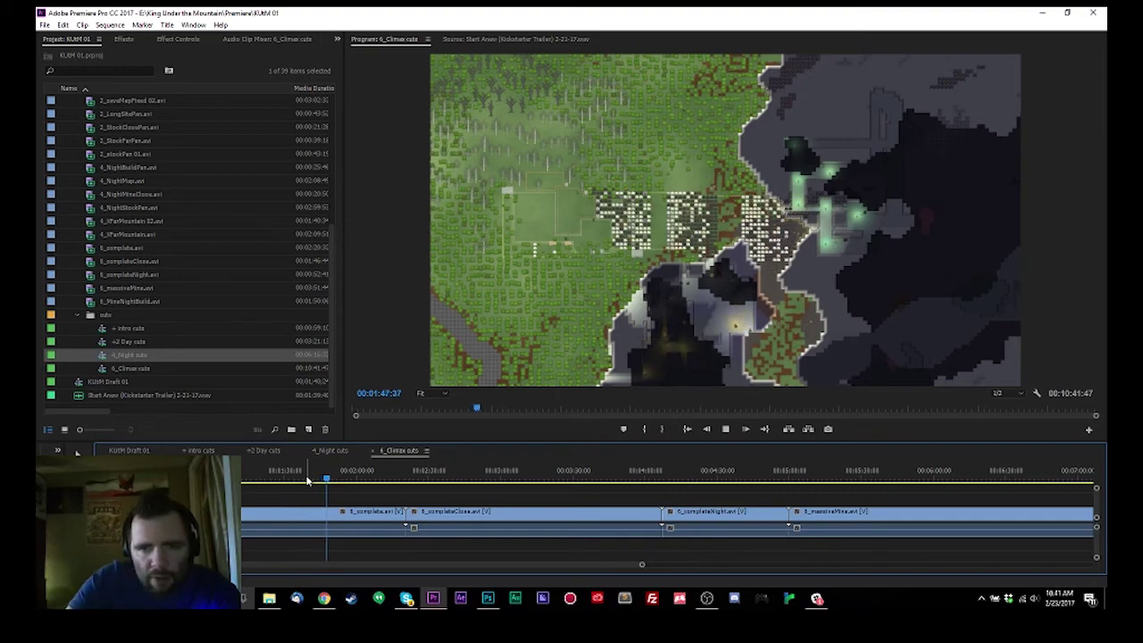
{"action": "left_click_drag", "start_coordinate": [307, 479], "coordinate": [275, 483]}
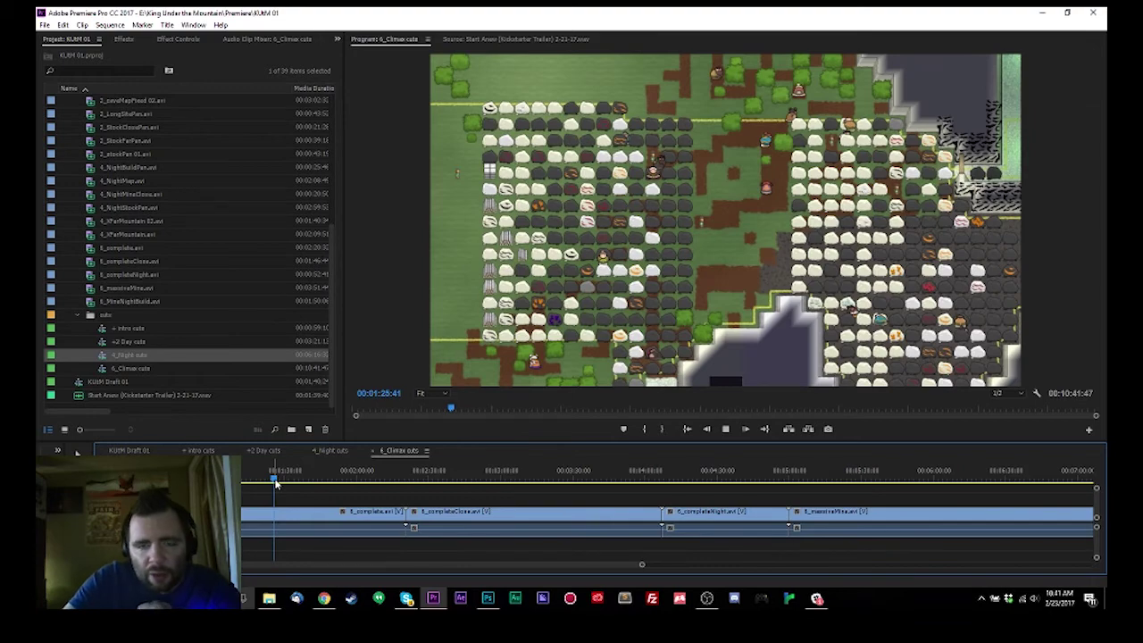
{"action": "left_click_drag", "start_coordinate": [275, 483], "coordinate": [277, 483]}
{"action": "key", "text": "space"}
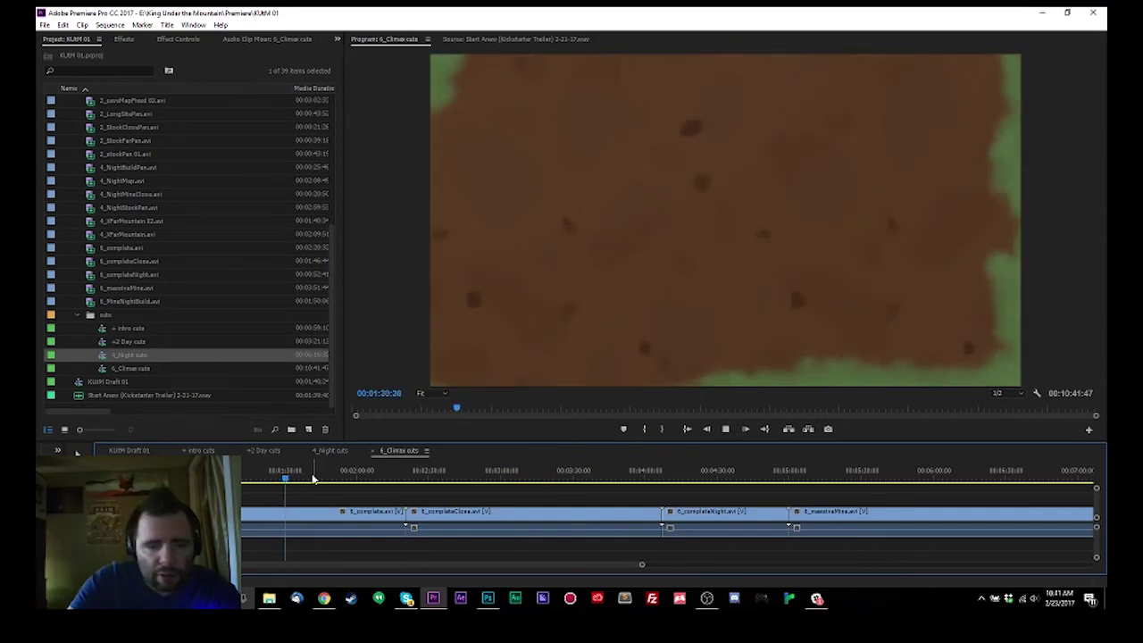
Split the opening 6_complete.avi clip with the Razor tool near 1:48.
{"action": "left_click", "coordinate": [302, 480]}
{"action": "left_click_drag", "start_coordinate": [302, 481], "coordinate": [276, 490]}
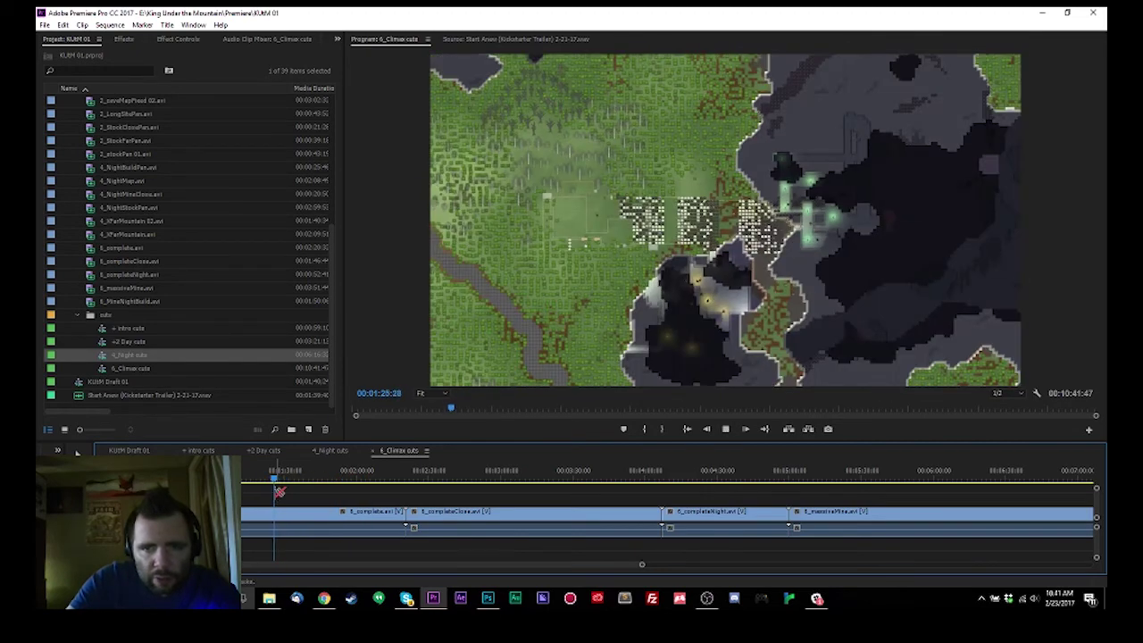
{"action": "key", "text": "space"}
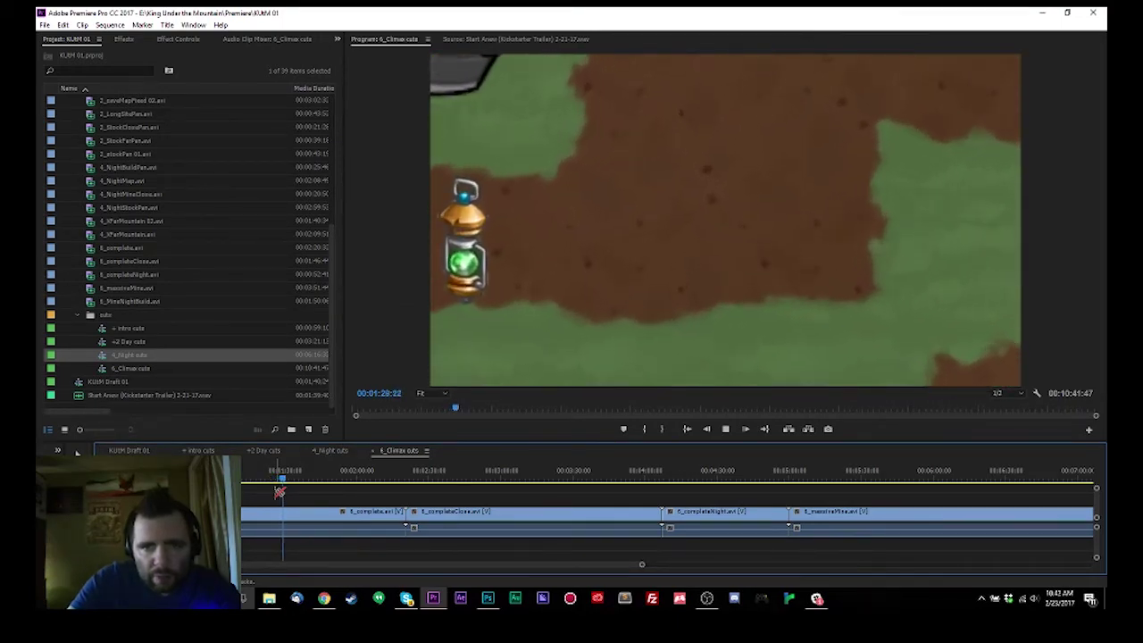
{"action": "key", "text": "space"}
{"action": "mouse_move", "coordinate": [300, 489]}
{"action": "left_mouse_down"}
{"action": "mouse_move", "coordinate": [364, 482]}
{"action": "mouse_move", "coordinate": [291, 485]}
{"action": "mouse_move", "coordinate": [309, 488]}
{"action": "left_mouse_up"}
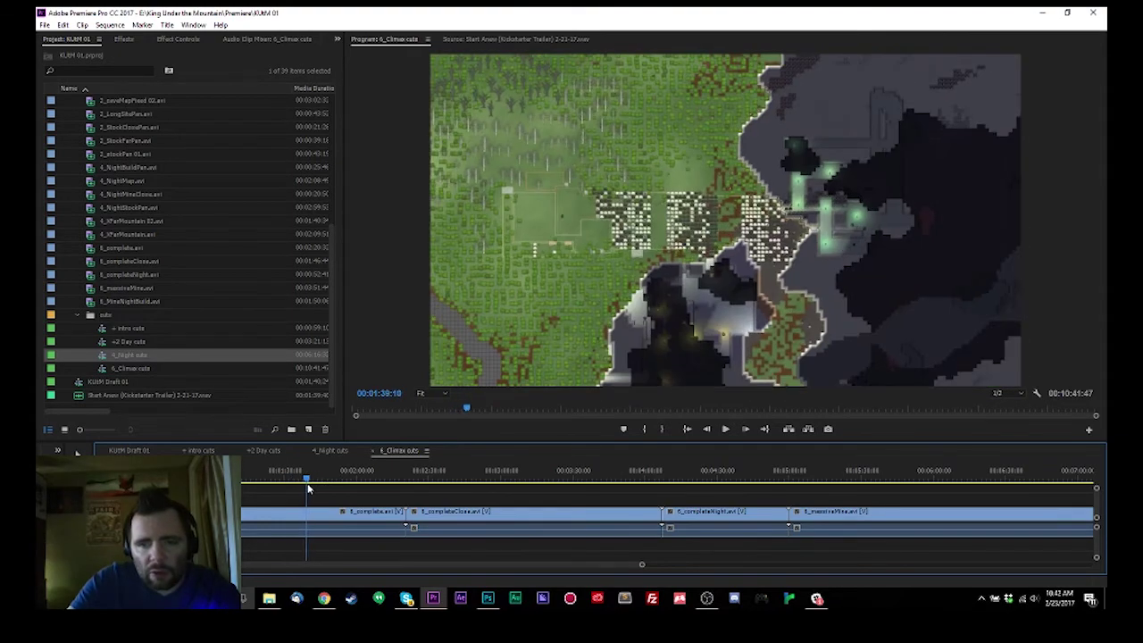
{"action": "left_click", "coordinate": [305, 502]}
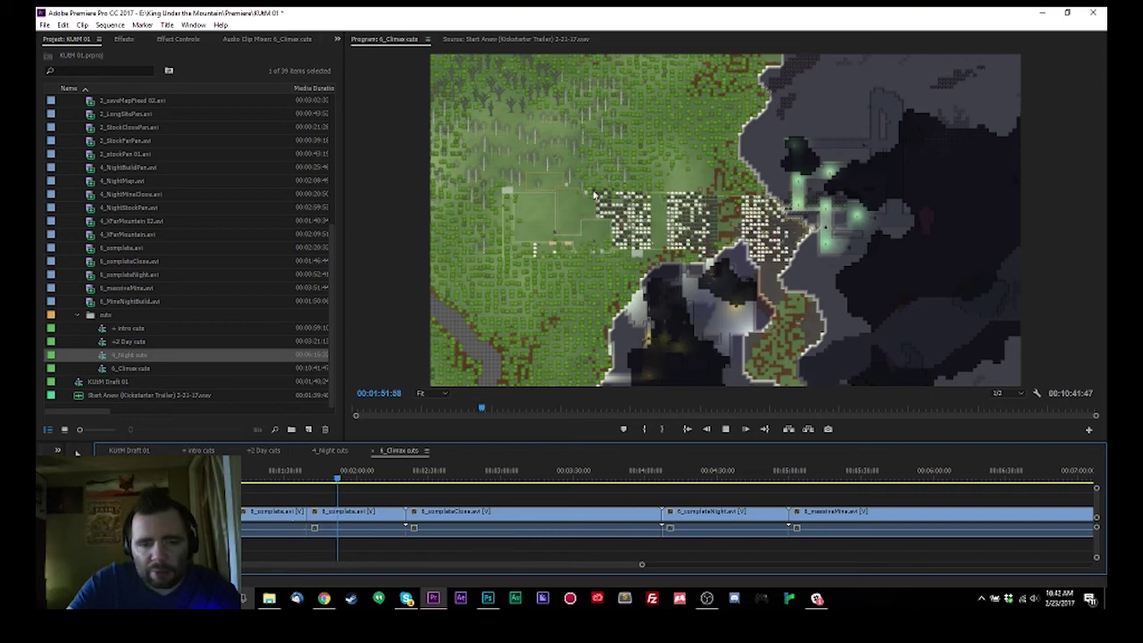
Ripple delete the opening piece of 6_complete.avi, then play the shortened sequence from about 0:33.
{"action": "left_click", "coordinate": [273, 518]}
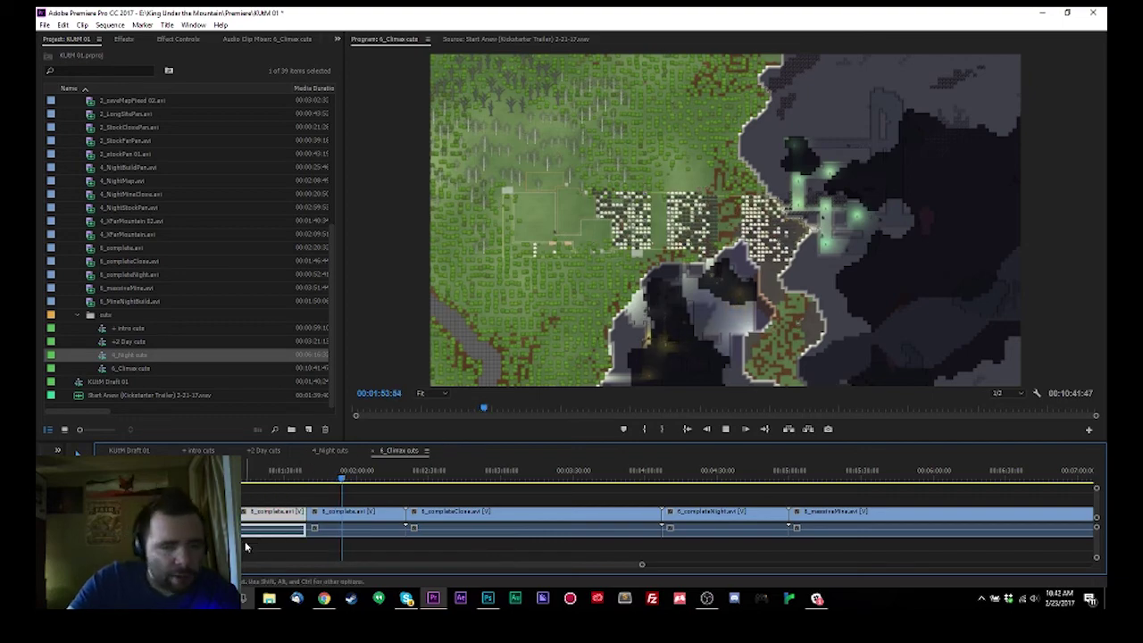
{"action": "key", "text": "shift+Delete"}
{"action": "left_click_drag", "start_coordinate": [248, 479], "coordinate": [306, 479]}
{"action": "key", "text": "space"}
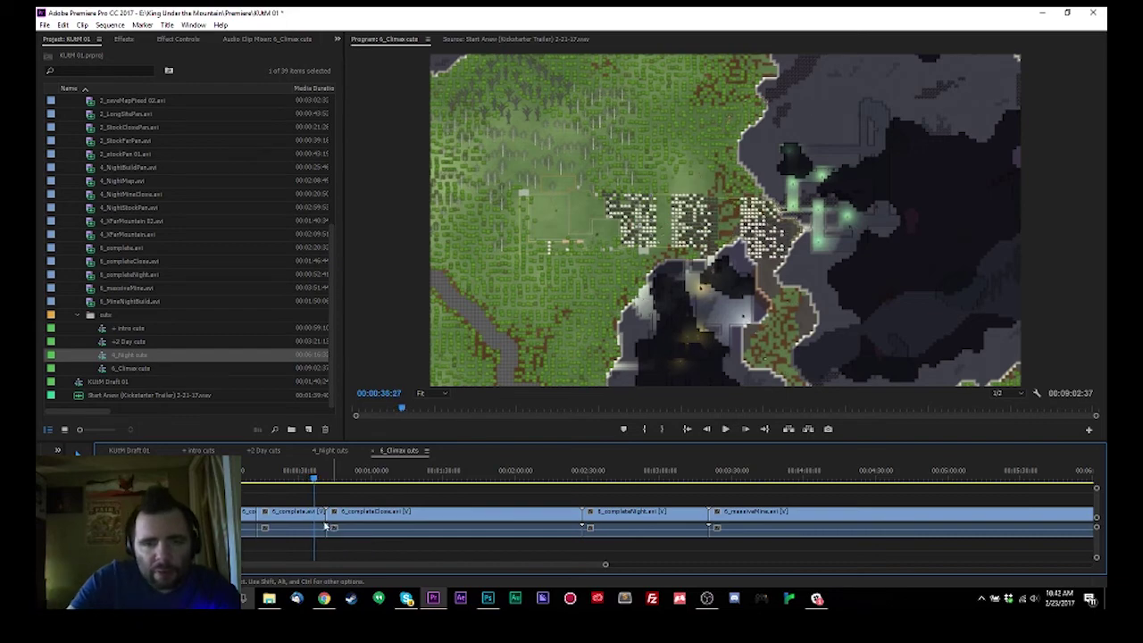
Review the new opening of 6_Climax cuts, playing from about 0:53 through 1:14.
{"action": "key", "text": "space"}
{"action": "left_click_drag", "start_coordinate": [305, 484], "coordinate": [366, 493]}
{"action": "key", "text": "space"}
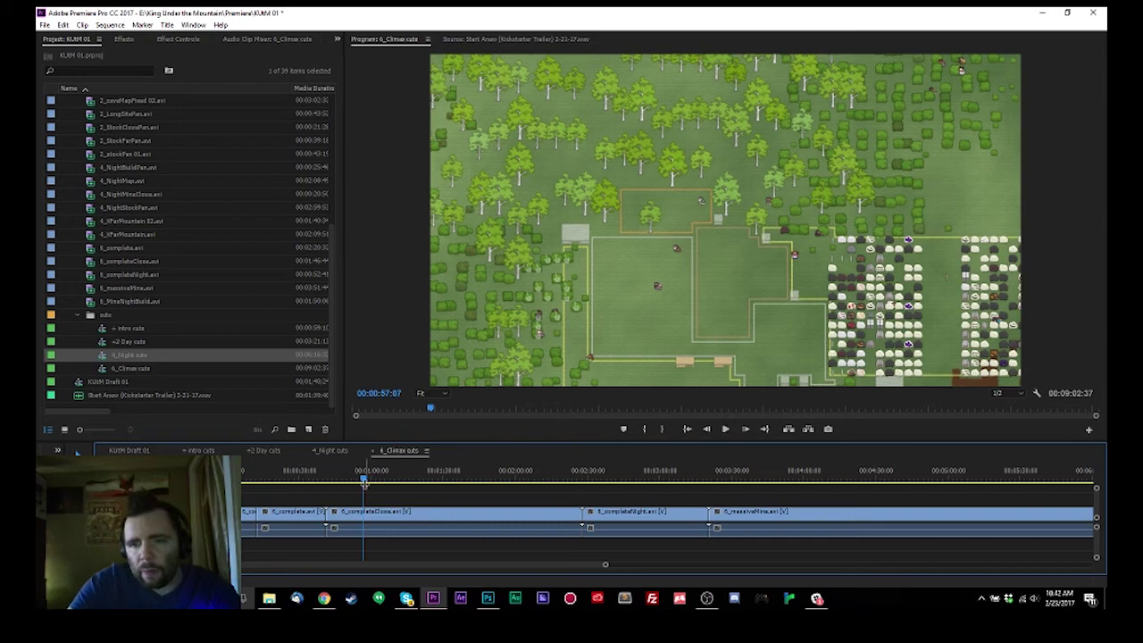
{"action": "left_click_drag", "start_coordinate": [364, 482], "coordinate": [354, 482]}
{"action": "key", "text": "space"}
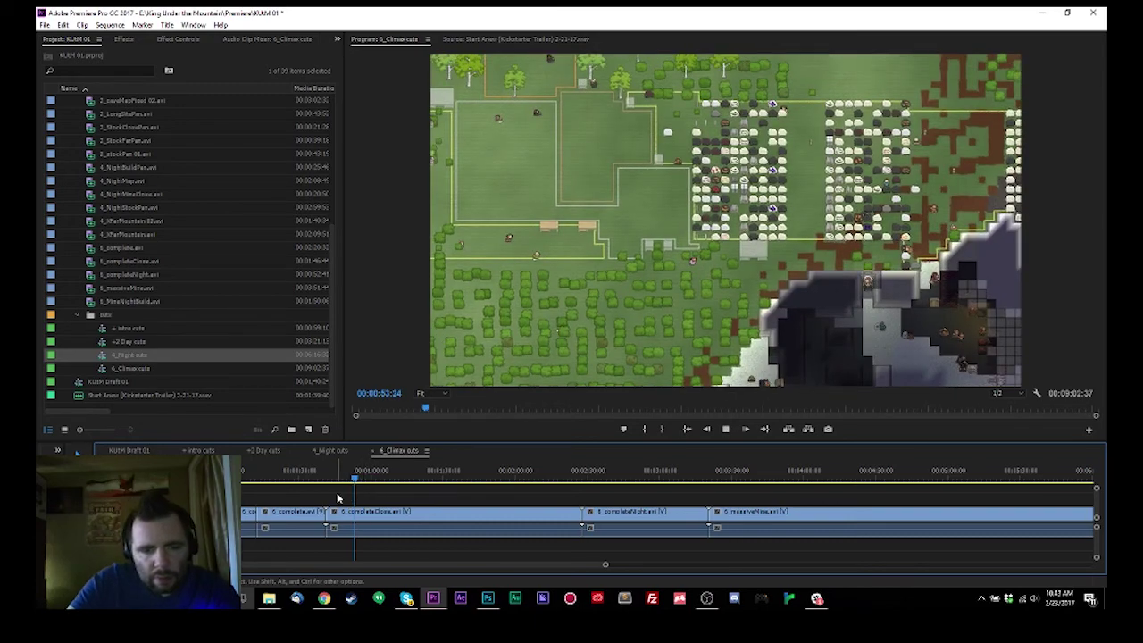
{"action": "key", "text": "space"}
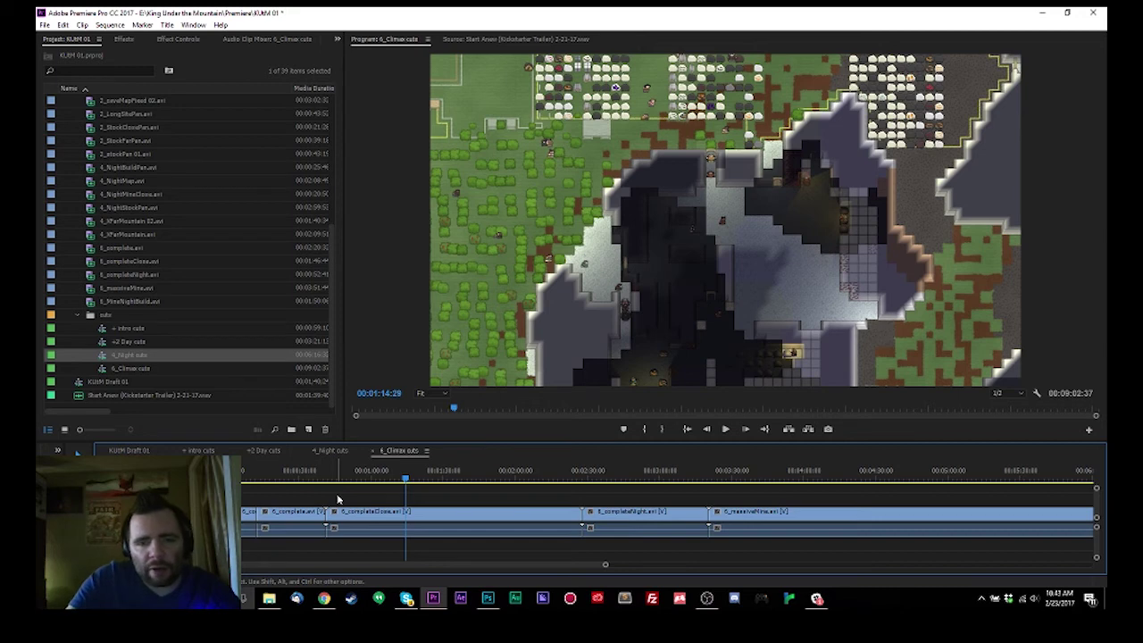
{"action": "key", "text": "space"}
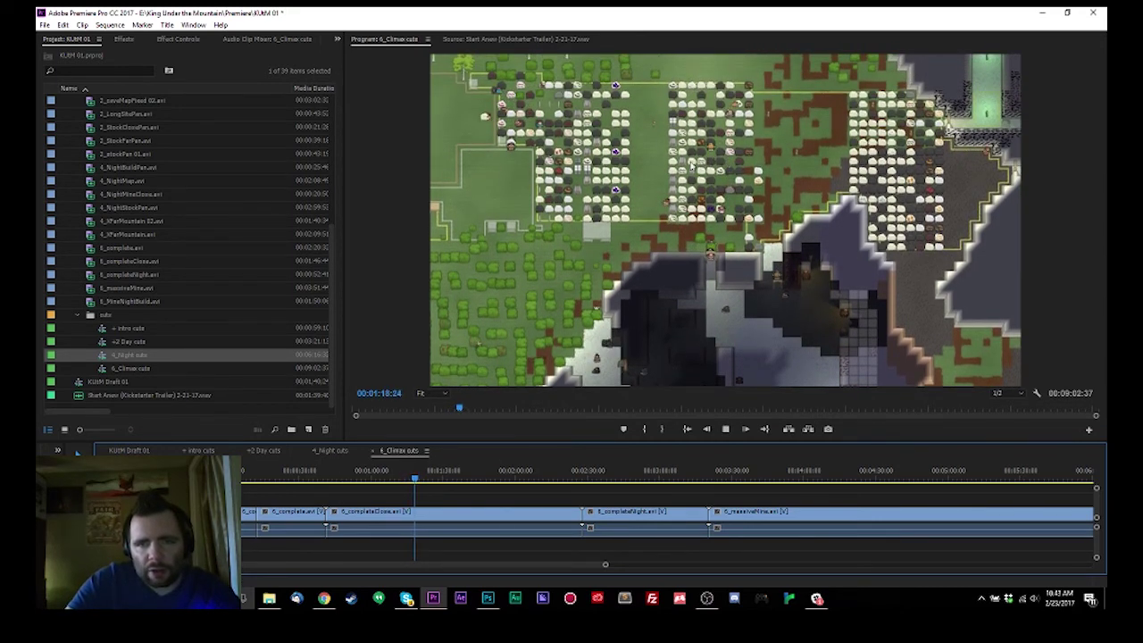
Check the footage around 1:48 and 4:38, then fit the whole sequence in the timeline.
{"action": "left_click", "coordinate": [426, 480]}
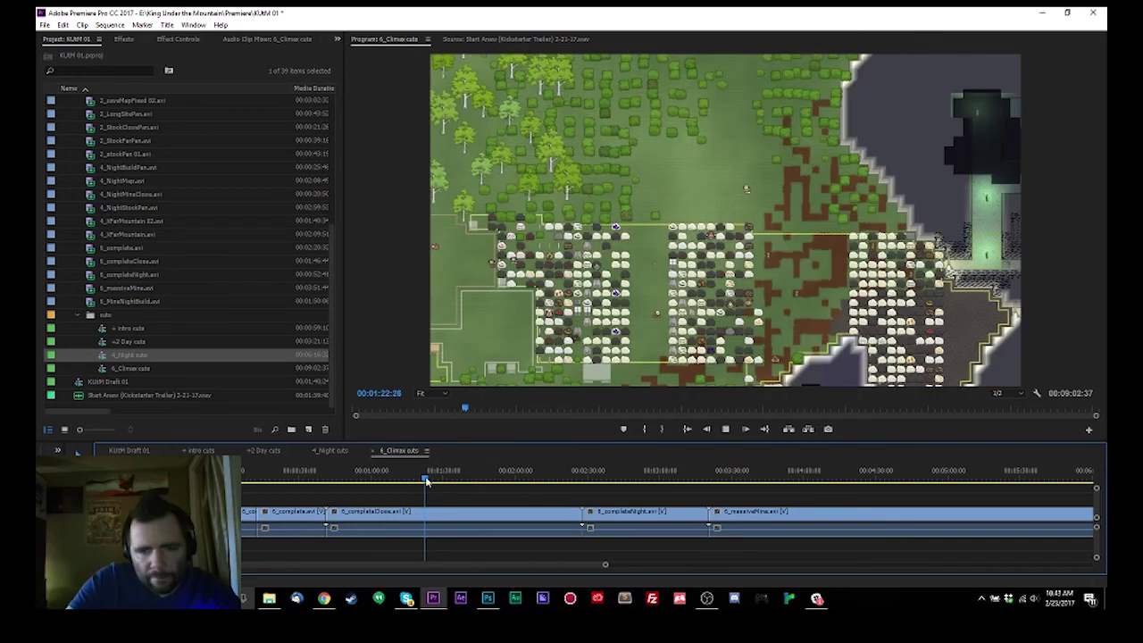
{"action": "left_click", "coordinate": [490, 483]}
{"action": "key", "text": "space"}
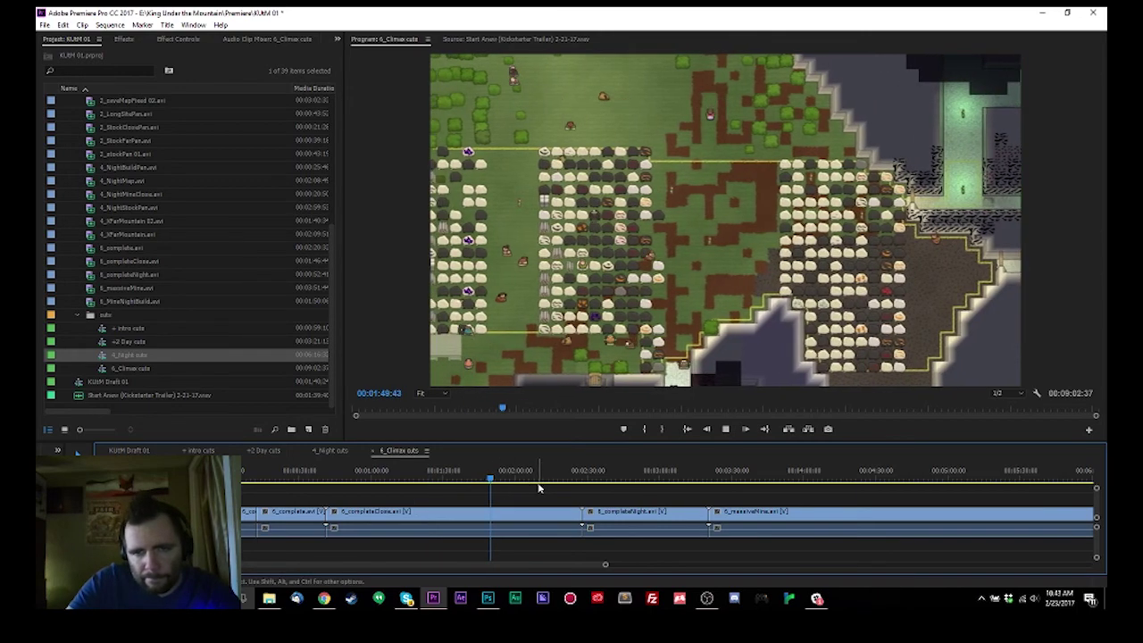
{"action": "key", "text": "space"}
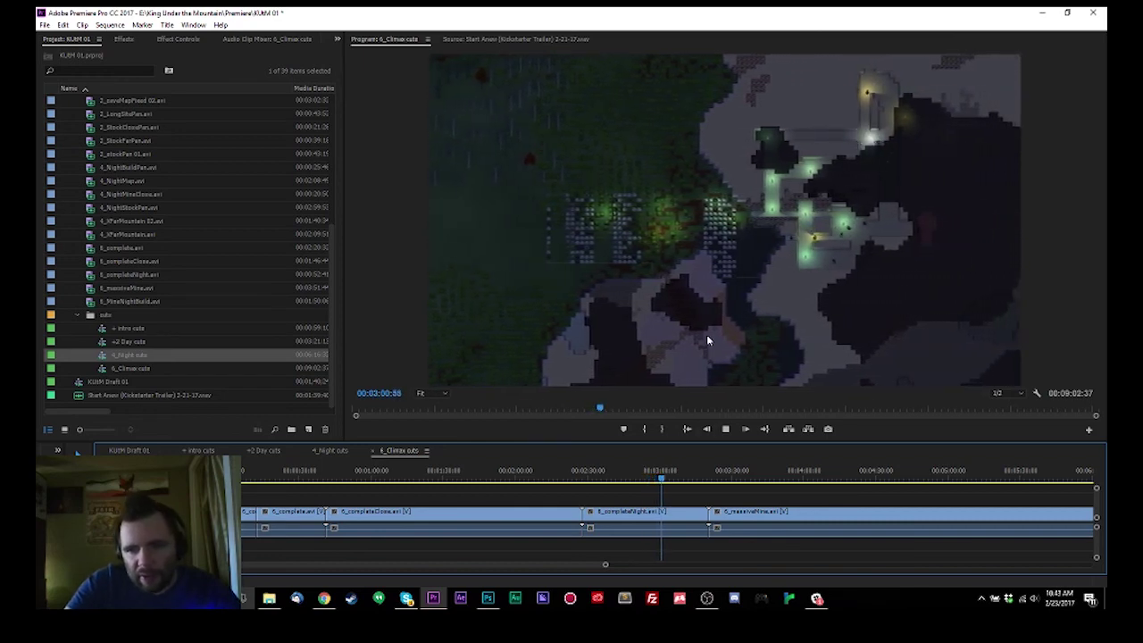
{"action": "key", "text": "space"}
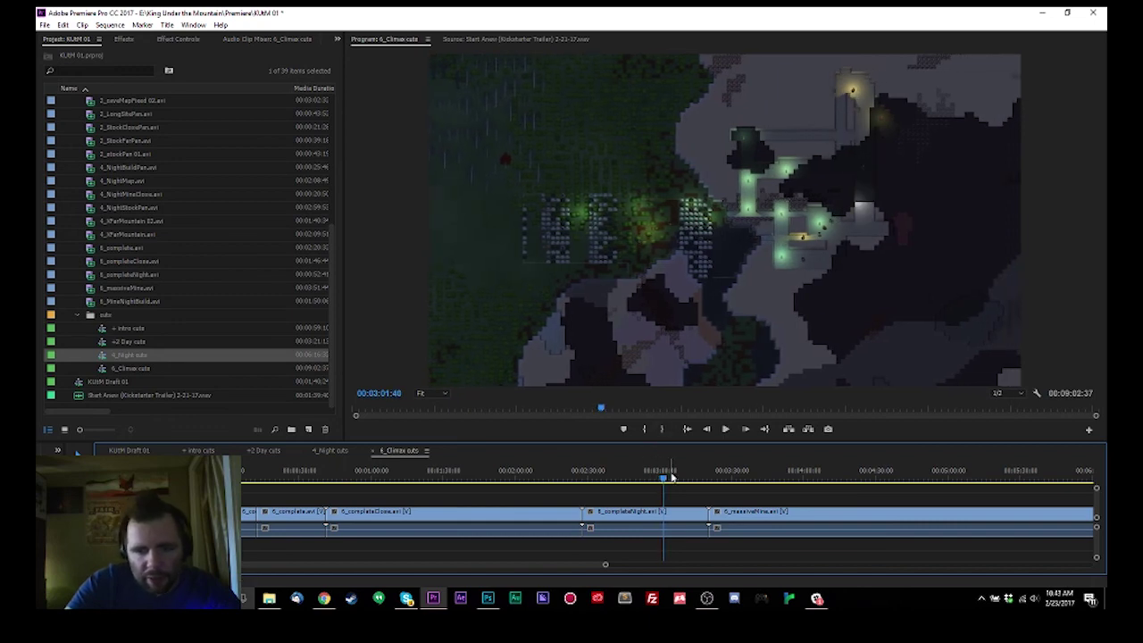
{"action": "left_click_drag", "start_coordinate": [715, 480], "coordinate": [899, 473]}
{"action": "key", "text": "space"}
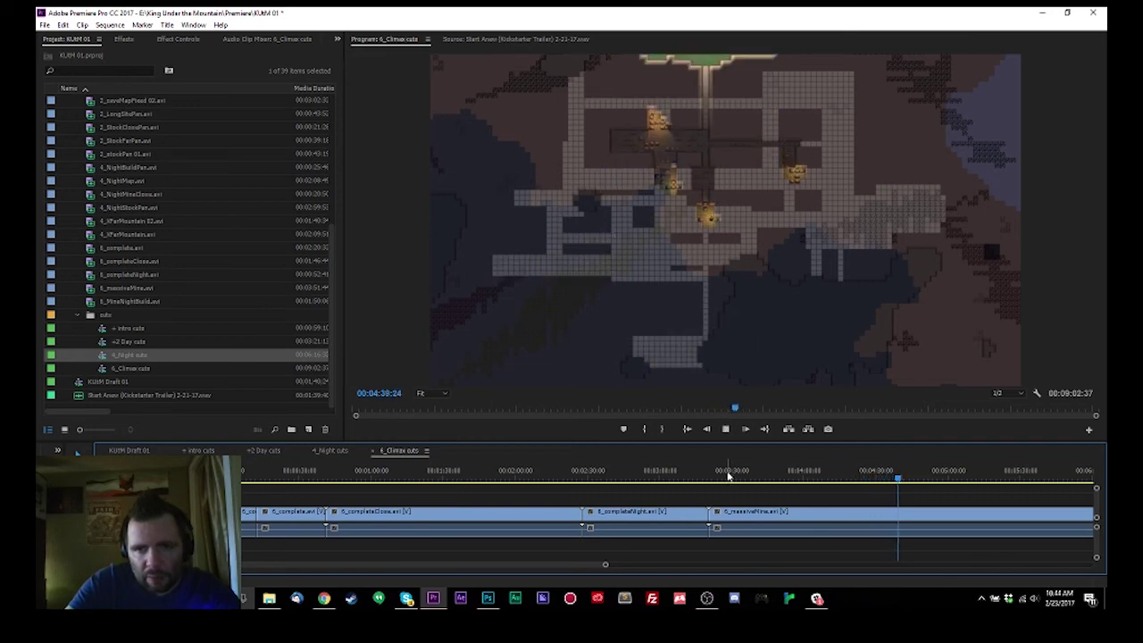
{"action": "left_click", "coordinate": [707, 429]}
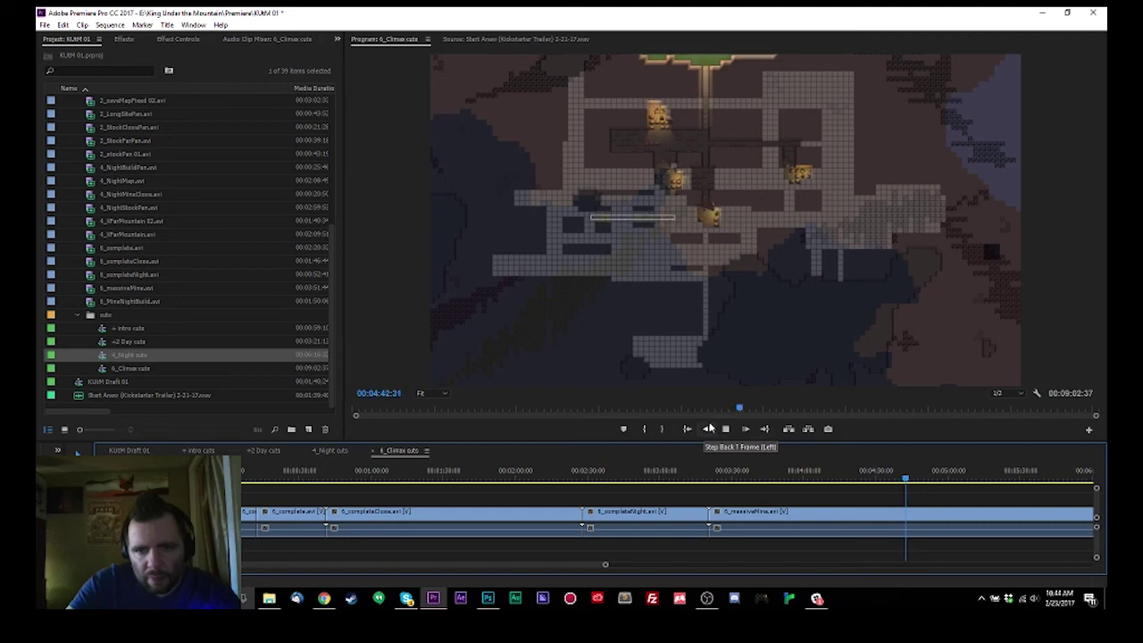
{"action": "key", "text": "space"}
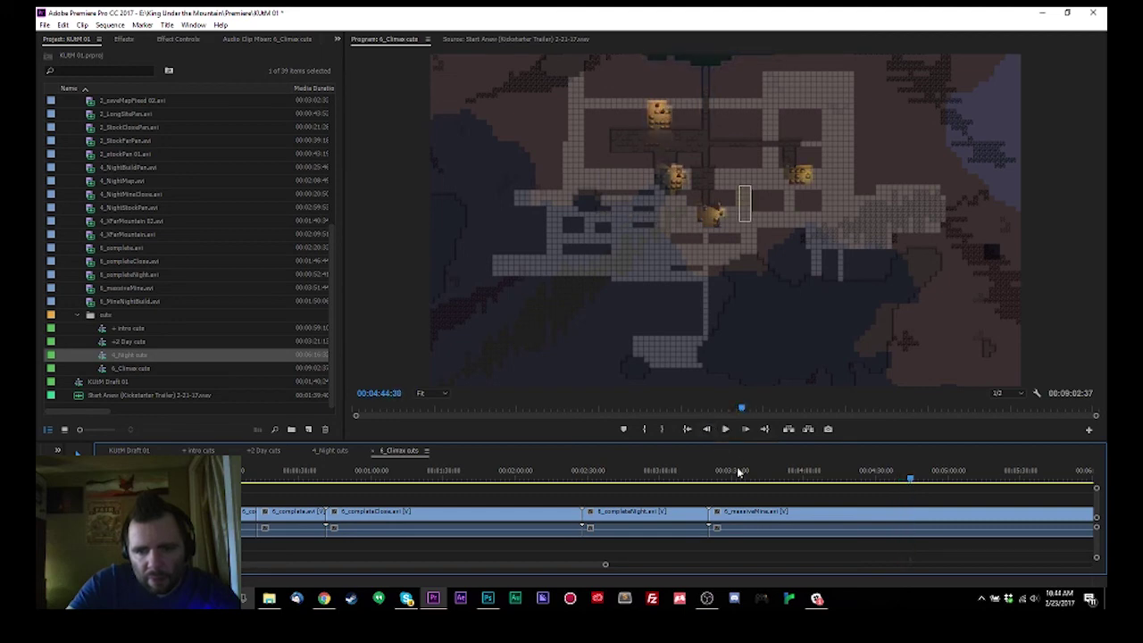
{"action": "key", "text": "minus"}
{"action": "key", "text": "minus"}
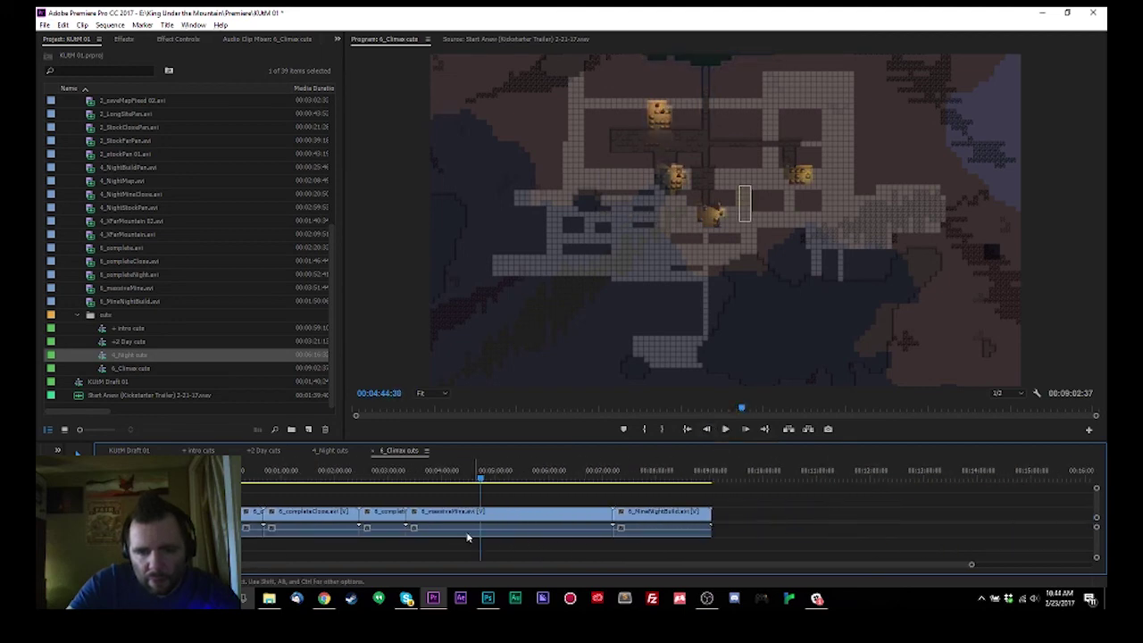
Move 5_massiveMine and 6_MineNightBuild later to open a gap after 6_completeNight.
{"action": "left_click_drag", "start_coordinate": [453, 518], "coordinate": [472, 518]}
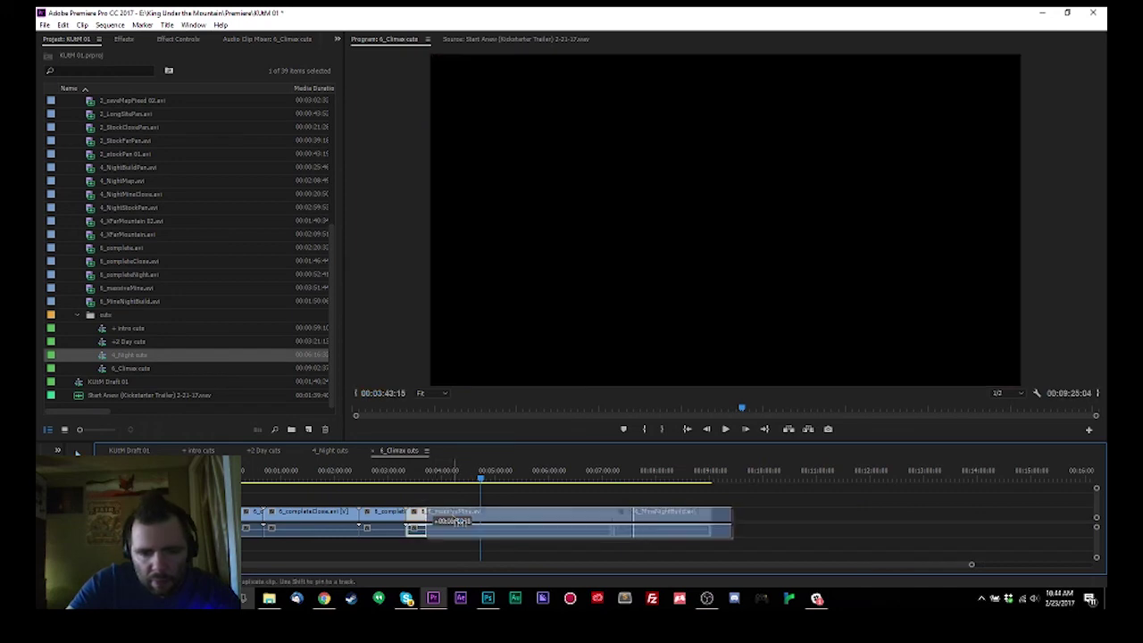
{"action": "left_click", "coordinate": [371, 507]}
{"action": "key", "text": "equal"}
{"action": "key", "text": "equal"}
Mark In and Out at 6_completeNight's edges and render that In-to-Out range.
{"action": "mouse_move", "coordinate": [375, 480]}
{"action": "left_mouse_down"}
{"action": "mouse_move", "coordinate": [420, 480]}
{"action": "mouse_move", "coordinate": [389, 476]}
{"action": "left_mouse_up"}
{"action": "key", "text": "i"}
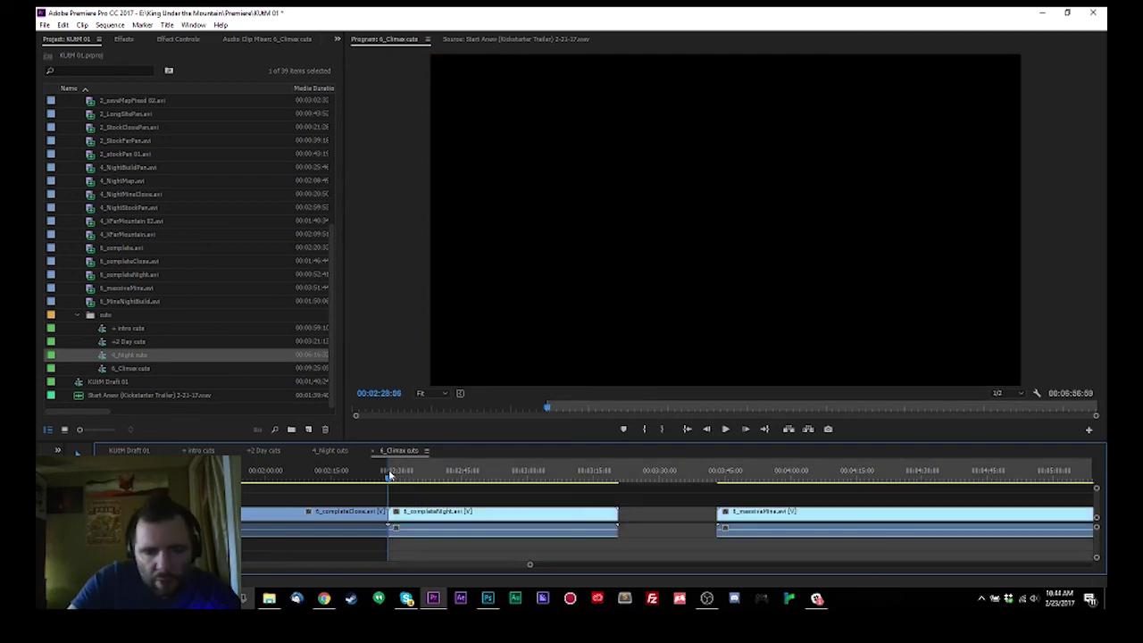
{"action": "left_click", "coordinate": [616, 478]}
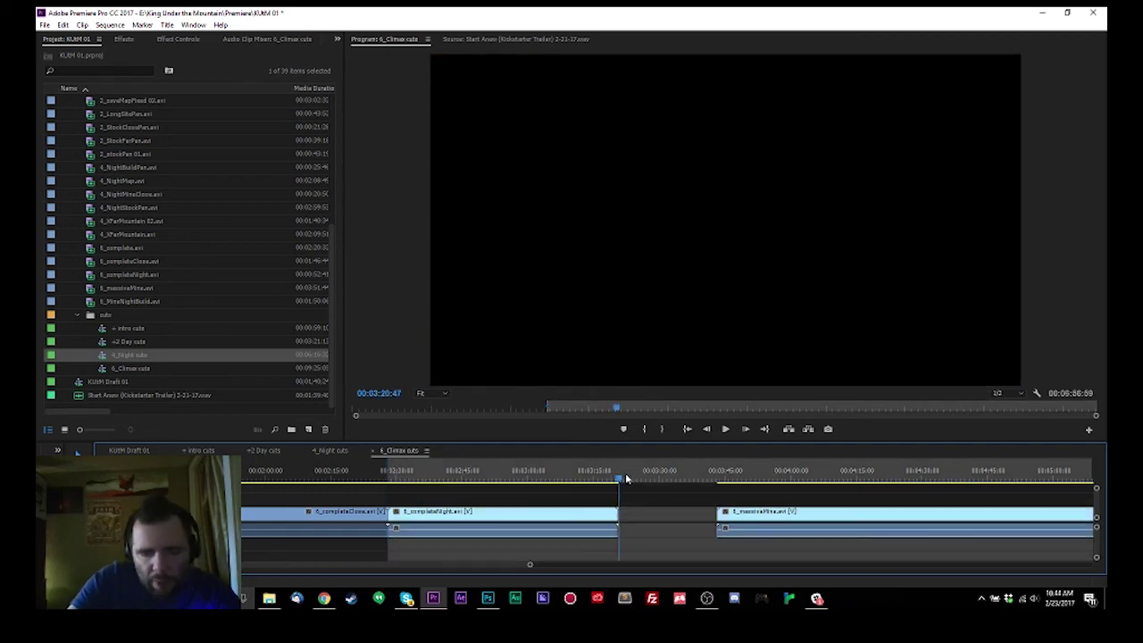
{"action": "key", "text": "o"}
{"action": "left_click", "coordinate": [110, 24]}
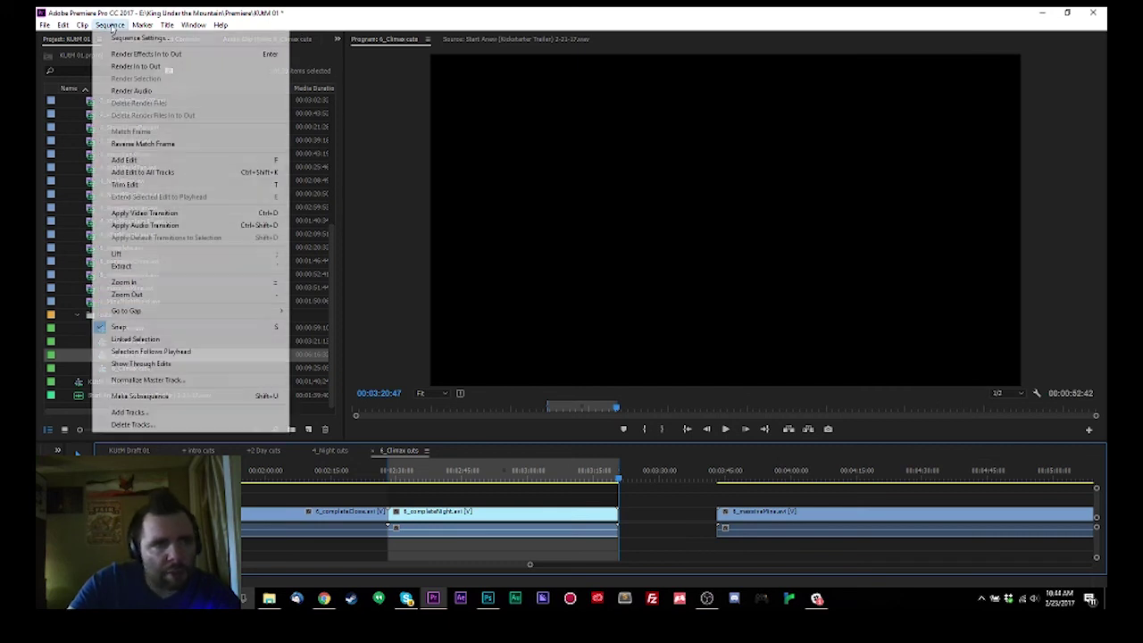
{"action": "left_click", "coordinate": [142, 67]}
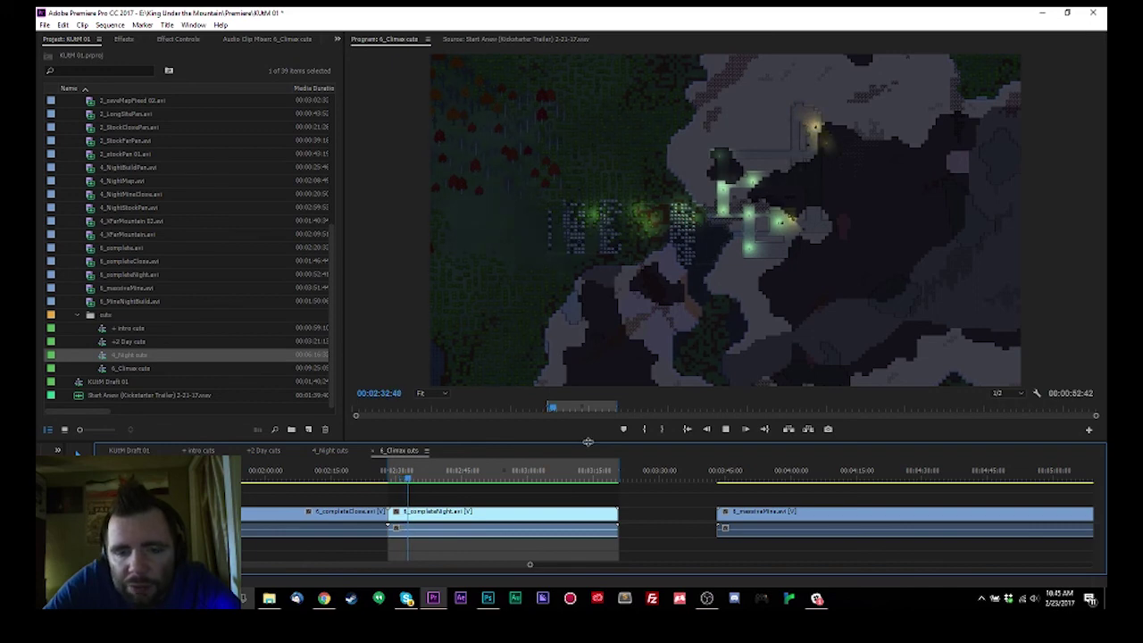
{"action": "left_click_drag", "start_coordinate": [587, 442], "coordinate": [590, 561]}
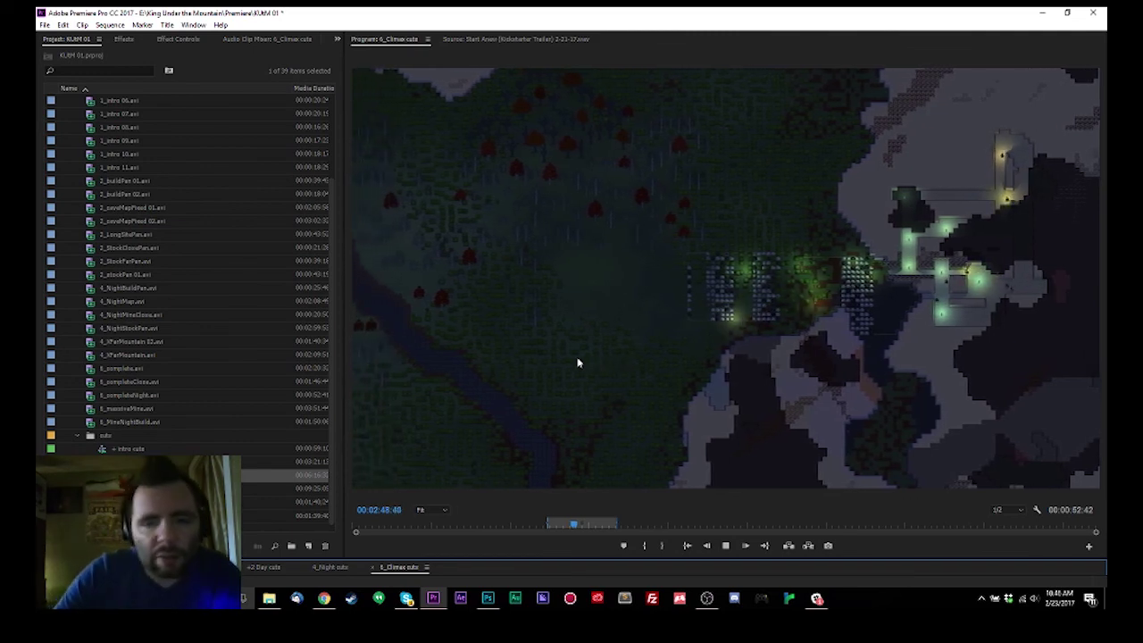
{"action": "key", "text": "space"}
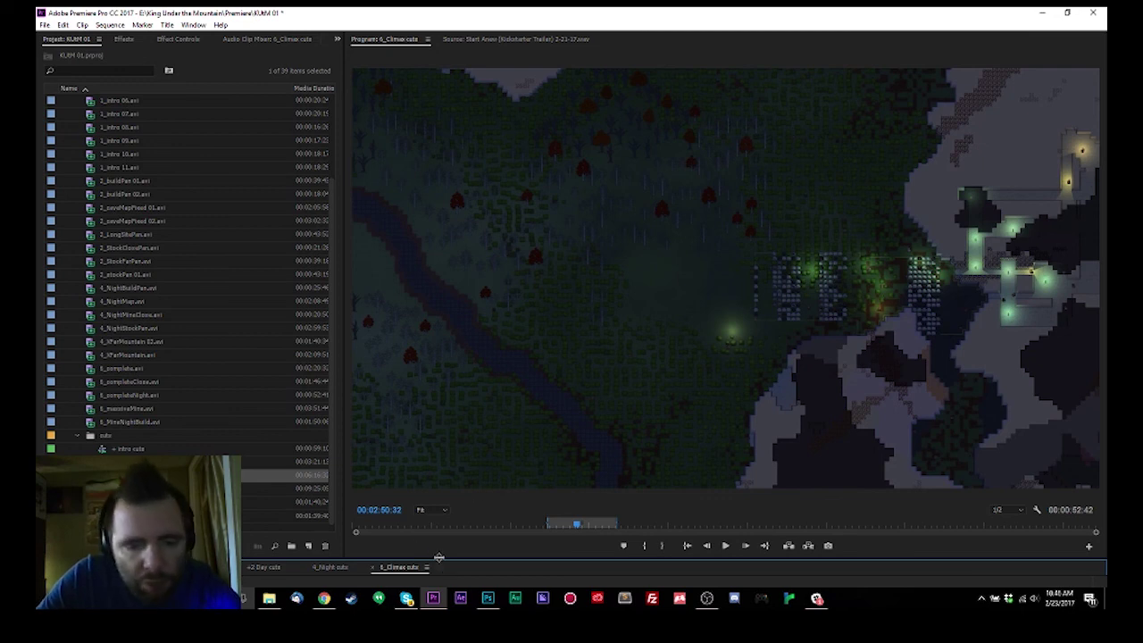
{"action": "left_click_drag", "start_coordinate": [438, 558], "coordinate": [439, 395]}
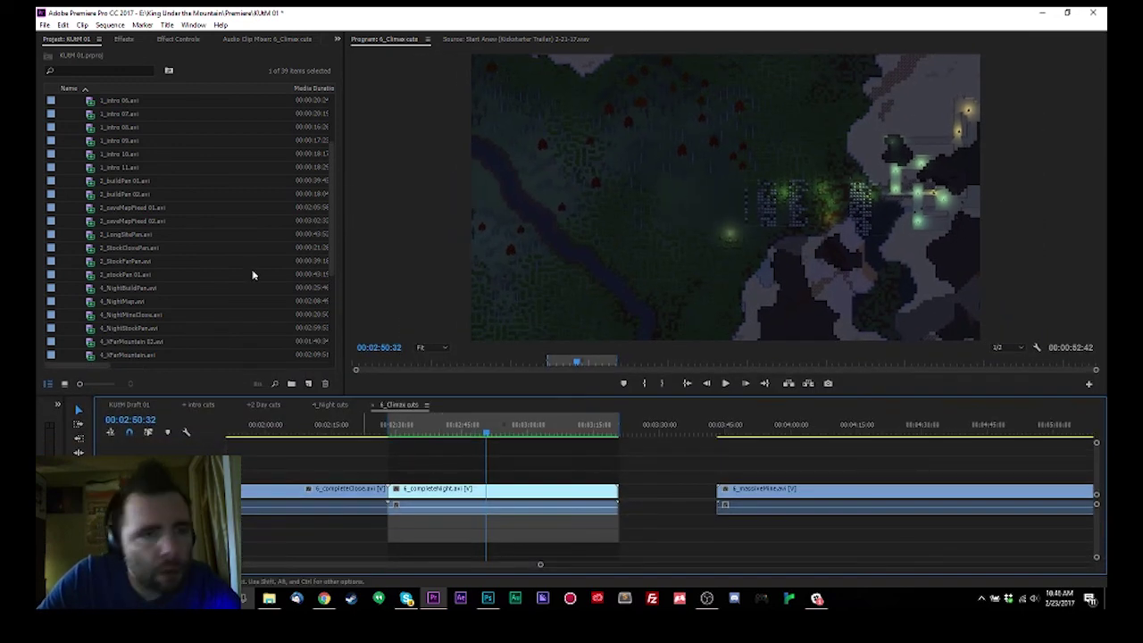
Save the project and rename the 4_Night cuts sequence to +4_Night cuts in the Project panel.
{"action": "key", "text": "ctrl+s"}
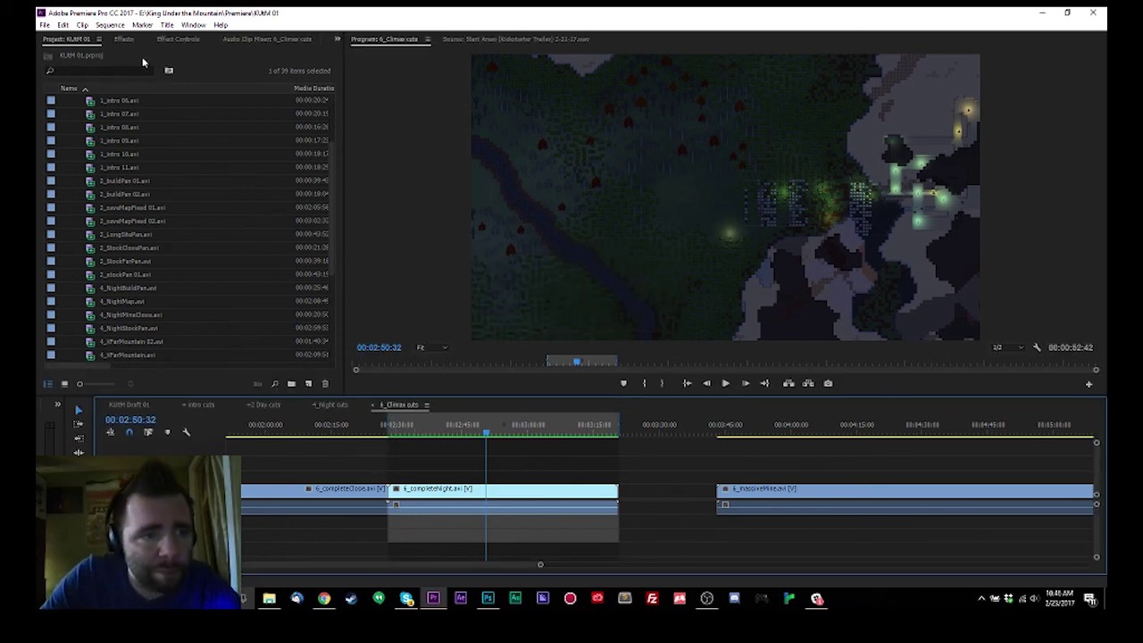
{"action": "scroll", "coordinate": [143, 216], "scroll_direction": "up", "scroll_amount": 3}
{"action": "left_click", "coordinate": [66, 113]}
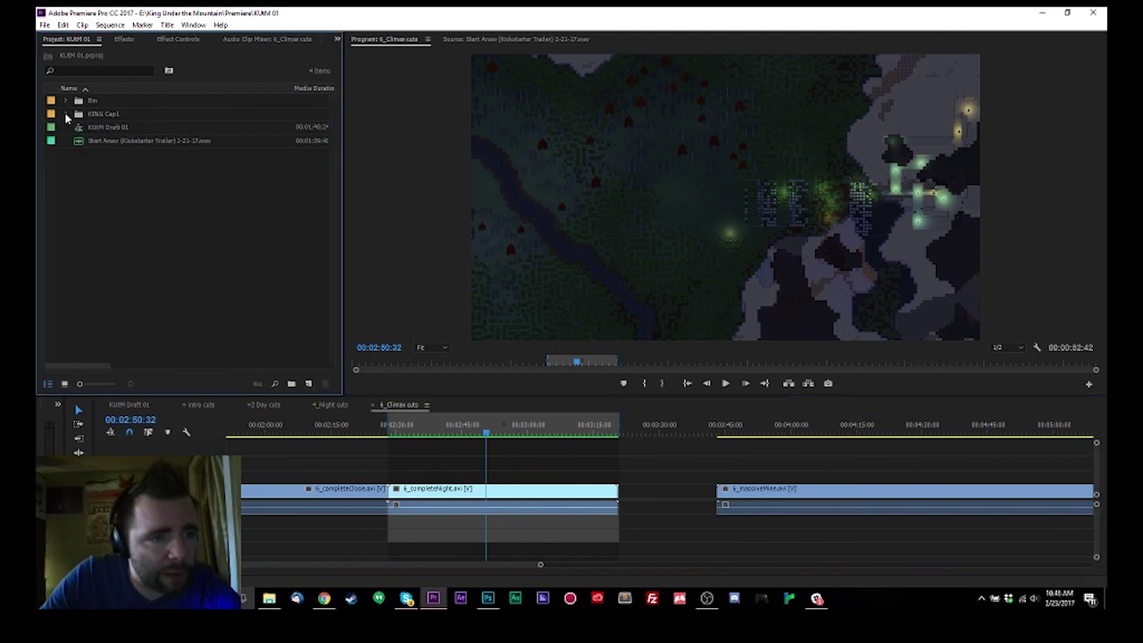
{"action": "left_click", "coordinate": [67, 113]}
{"action": "scroll", "coordinate": [97, 207], "scroll_direction": "down", "scroll_amount": 5}
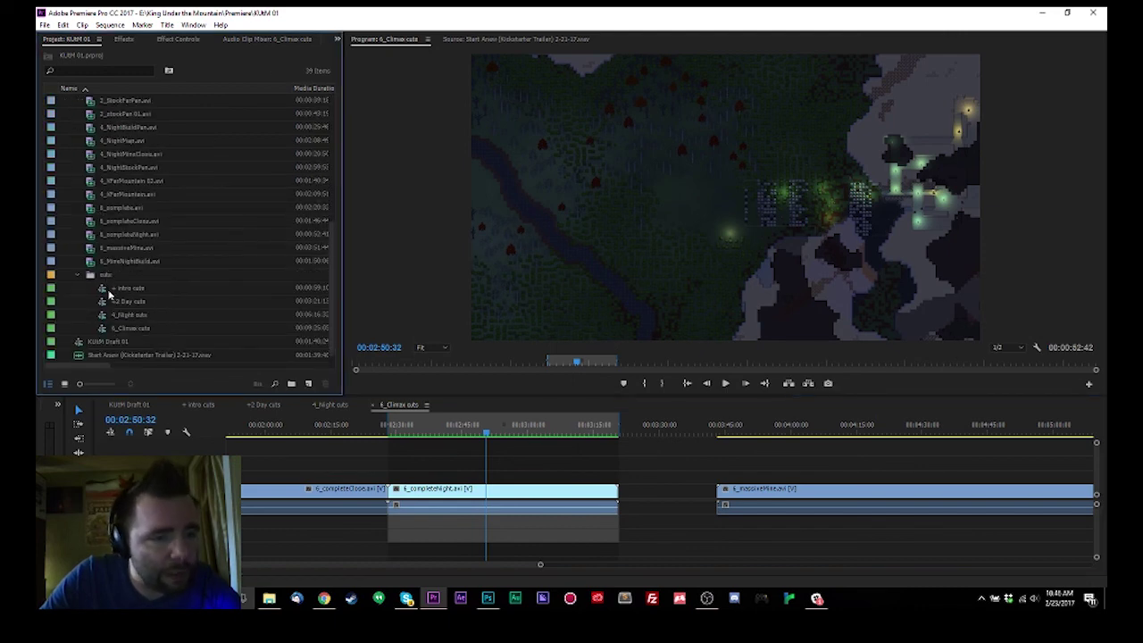
{"action": "left_click", "coordinate": [125, 288]}
{"action": "left_click", "coordinate": [106, 328], "text": "shift"}
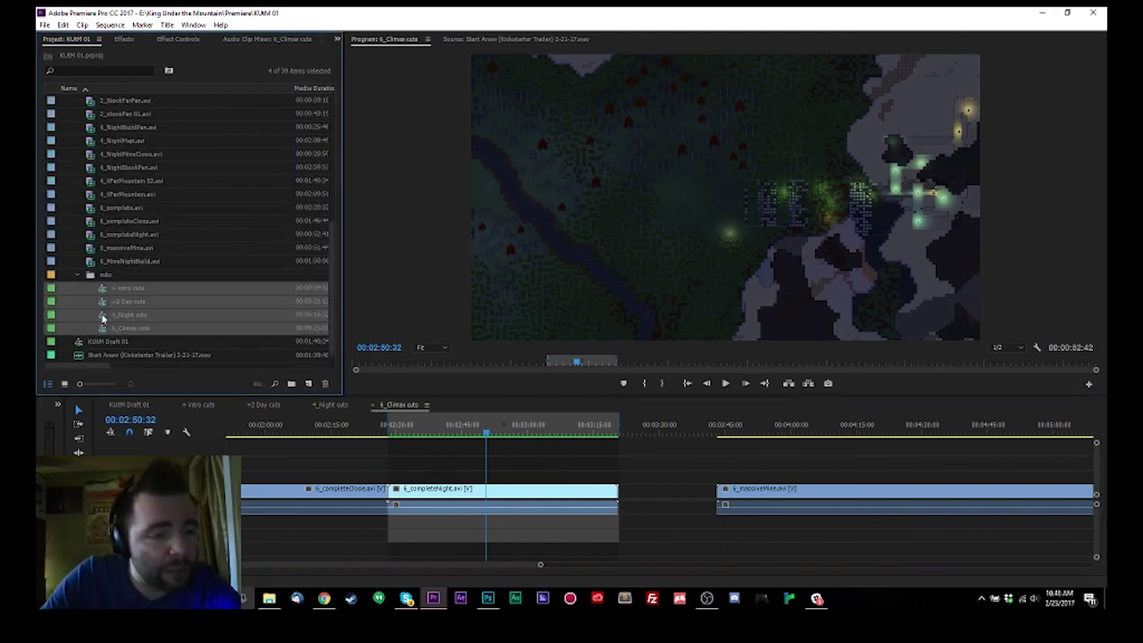
{"action": "left_click", "coordinate": [103, 317]}
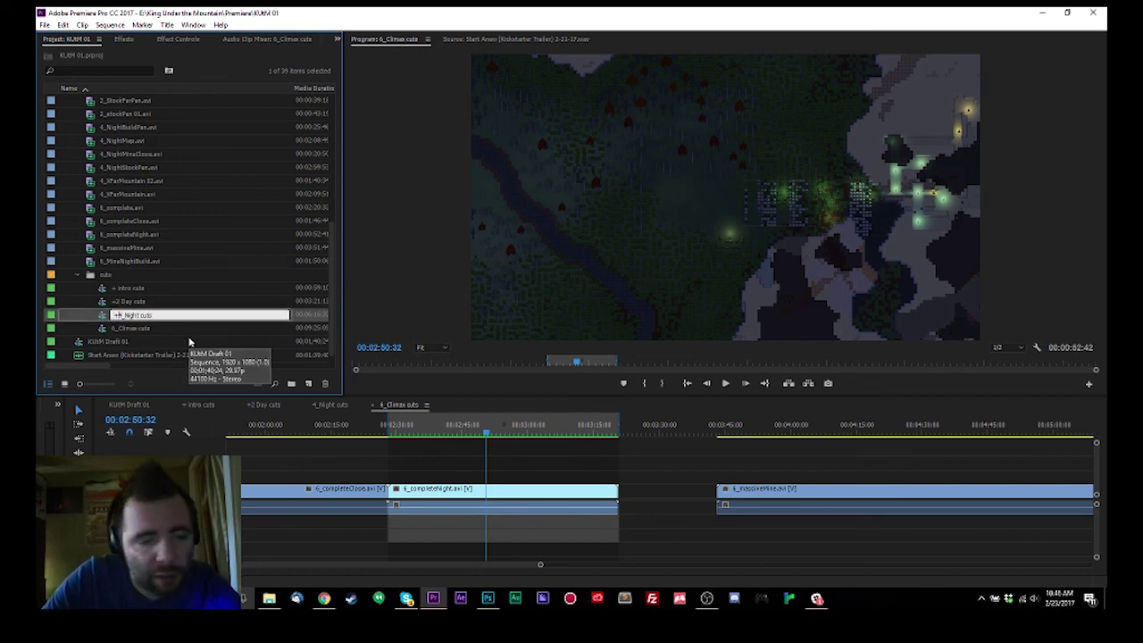
{"action": "left_click", "coordinate": [330, 471]}
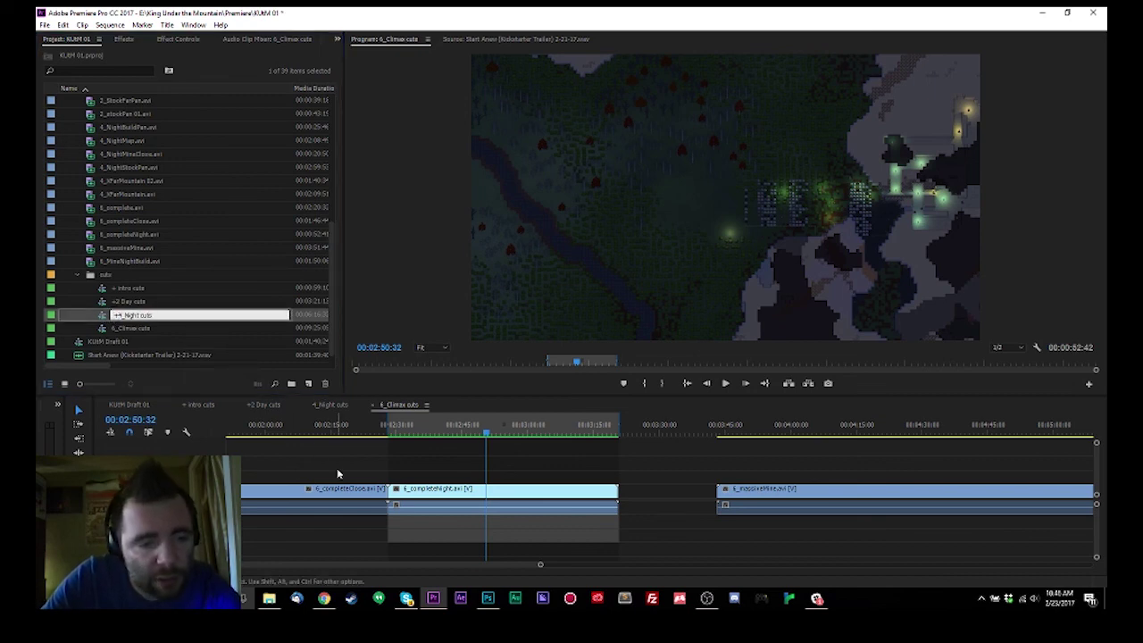
Open KUtM Draft 01 with its playhead at 00:00:19:03, save, and minimize Premiere Pro.
{"action": "left_click", "coordinate": [337, 407]}
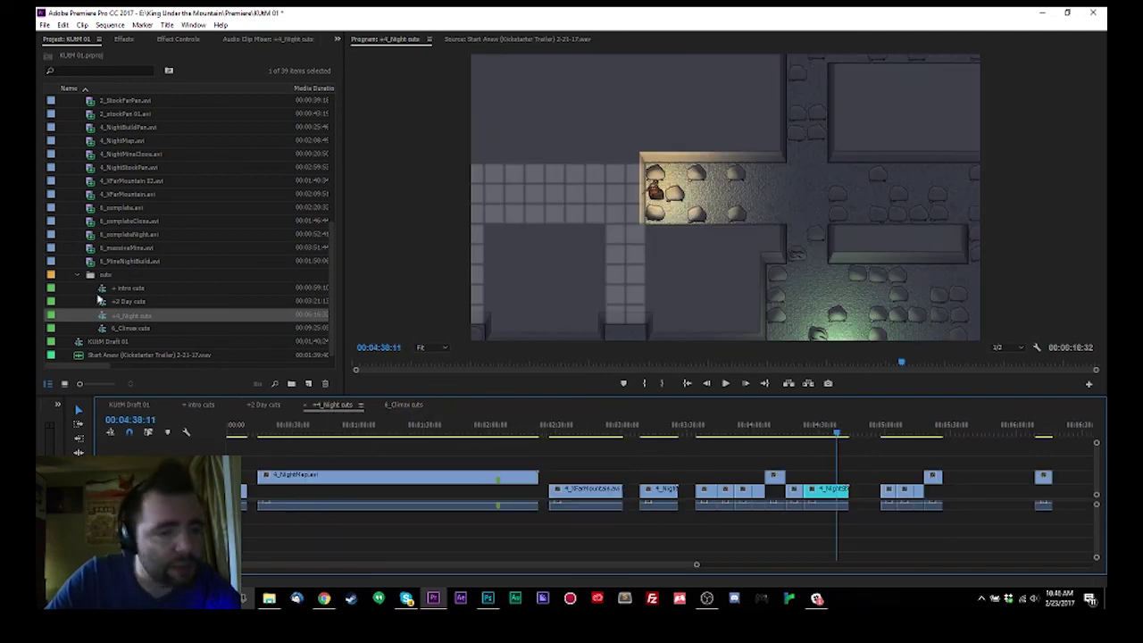
{"action": "double_click", "coordinate": [79, 342]}
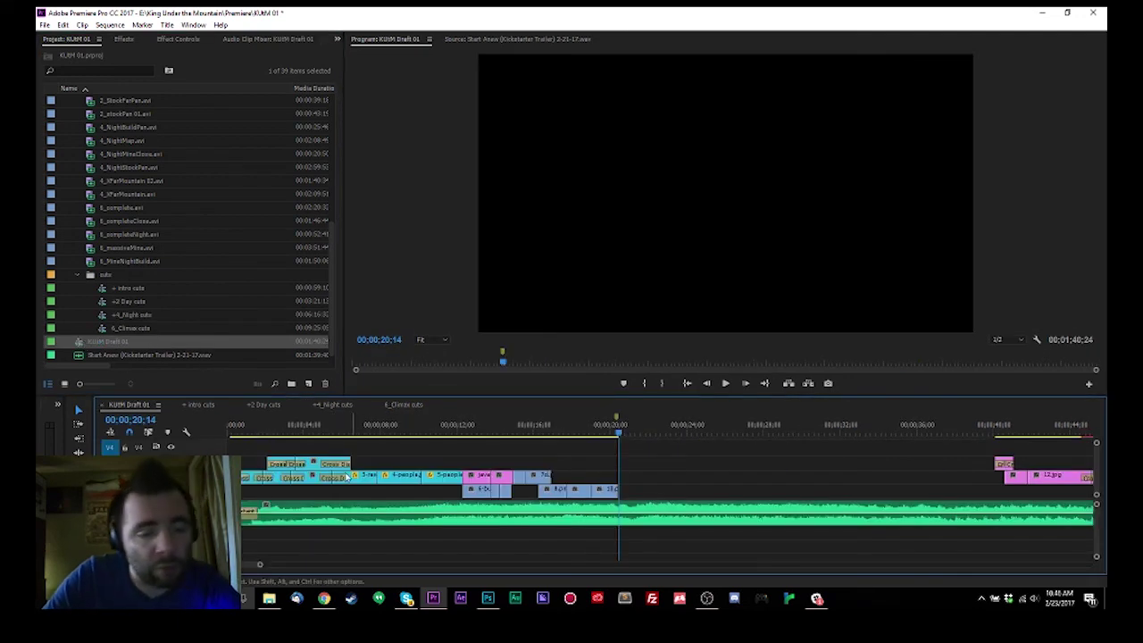
{"action": "left_click_drag", "start_coordinate": [308, 425], "coordinate": [593, 425]}
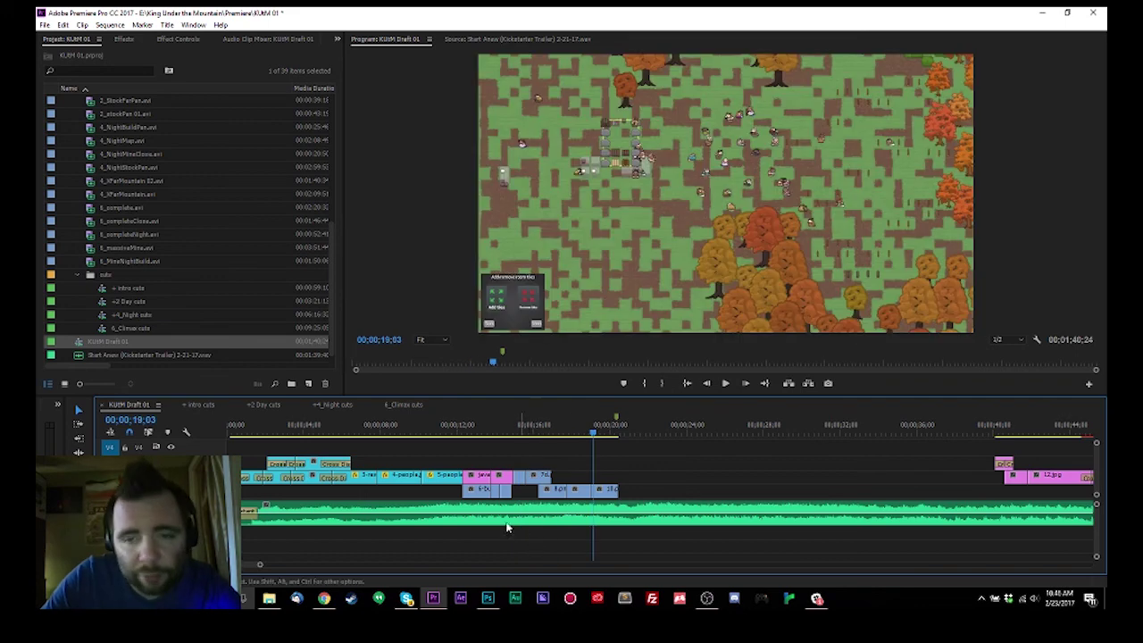
{"action": "key", "text": "ctrl+s"}
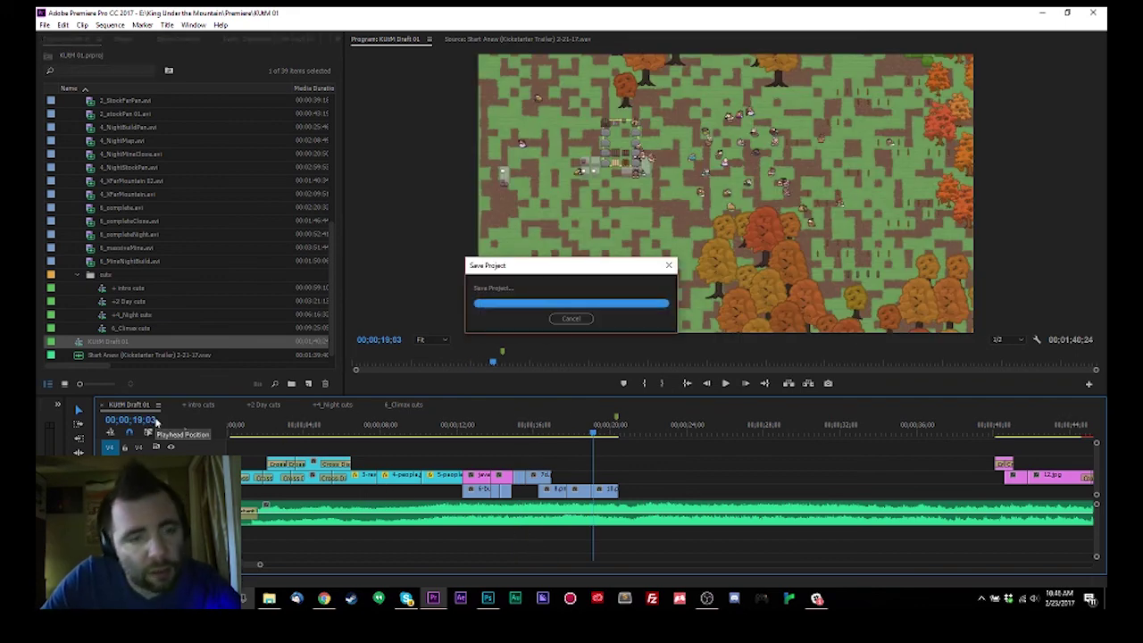
{"action": "left_click", "coordinate": [1043, 13]}
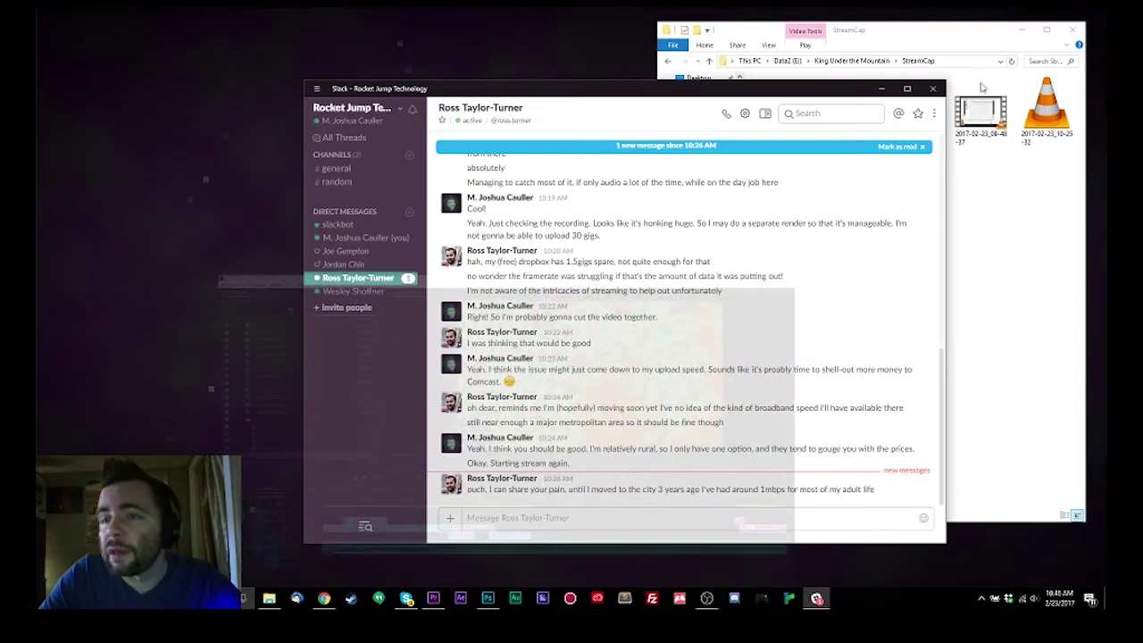
Minimize the Slack chat and switch windows via Premiere Pro to bring OBS Studio forward.
{"action": "left_click", "coordinate": [885, 90]}
{"action": "left_click", "coordinate": [497, 260]}
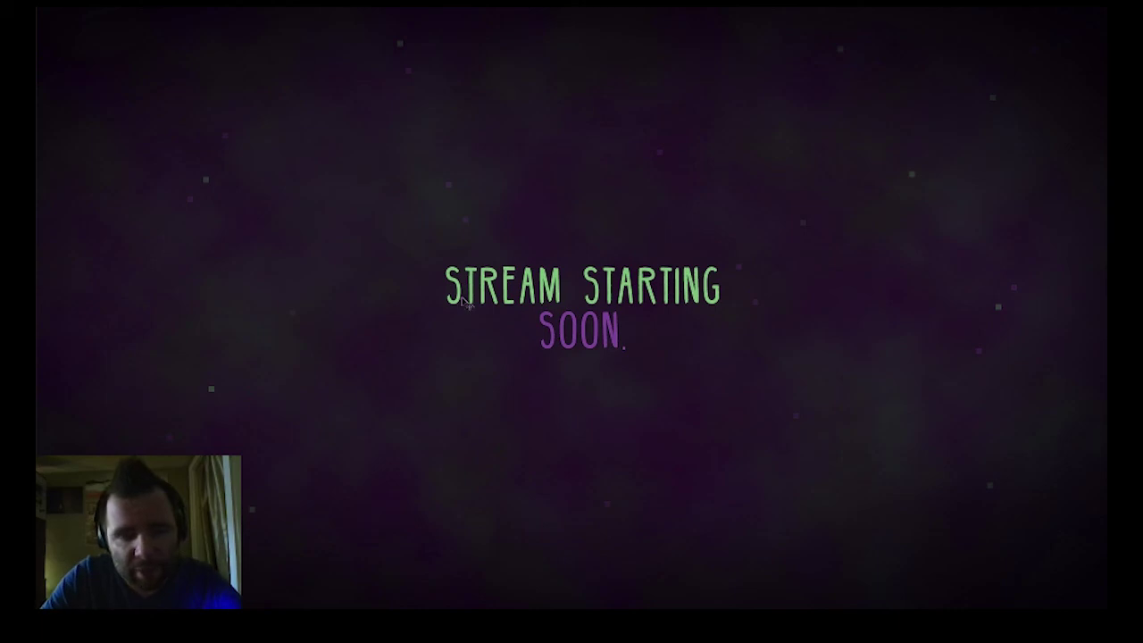
{"action": "key", "text": "alt+Tab"}
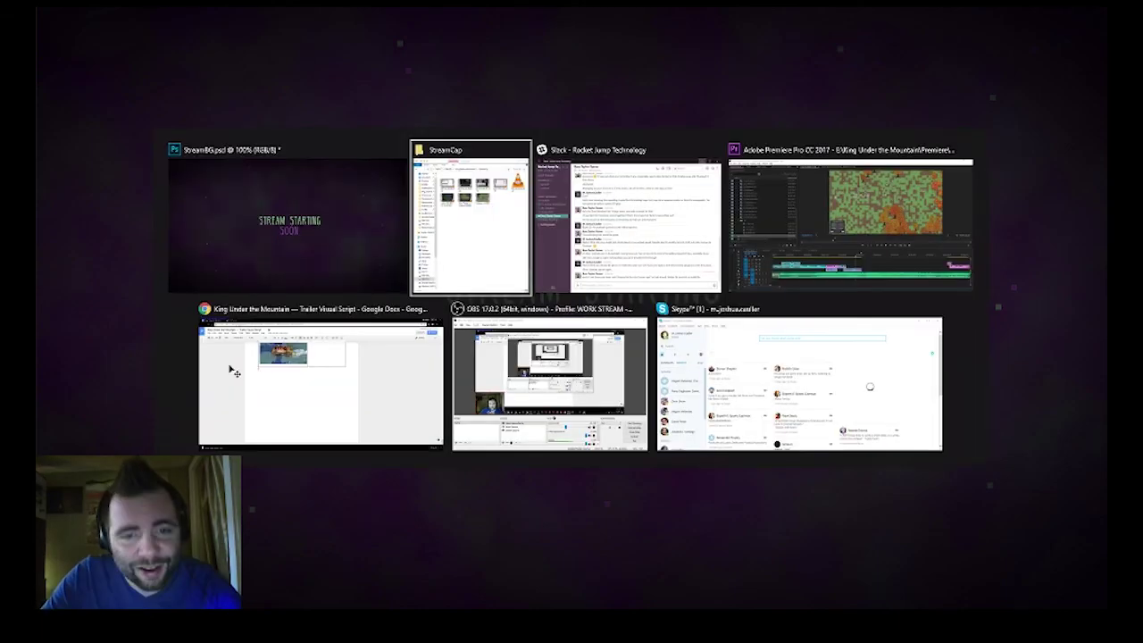
{"action": "left_click", "coordinate": [832, 234]}
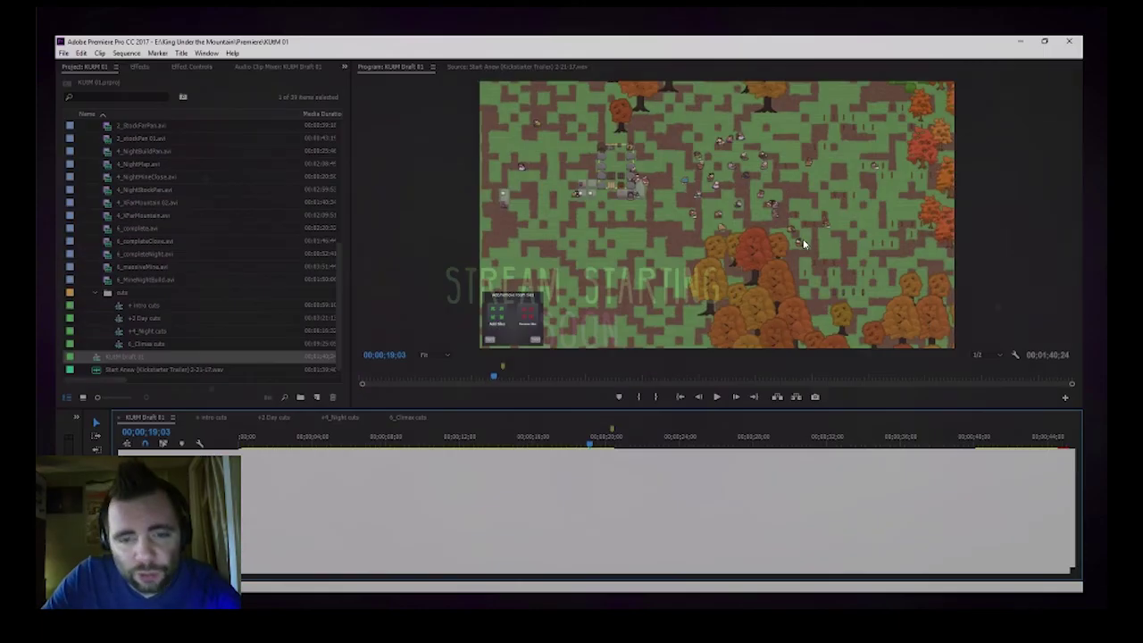
{"action": "key", "text": "alt+Tab"}
{"action": "left_click", "coordinate": [540, 369]}
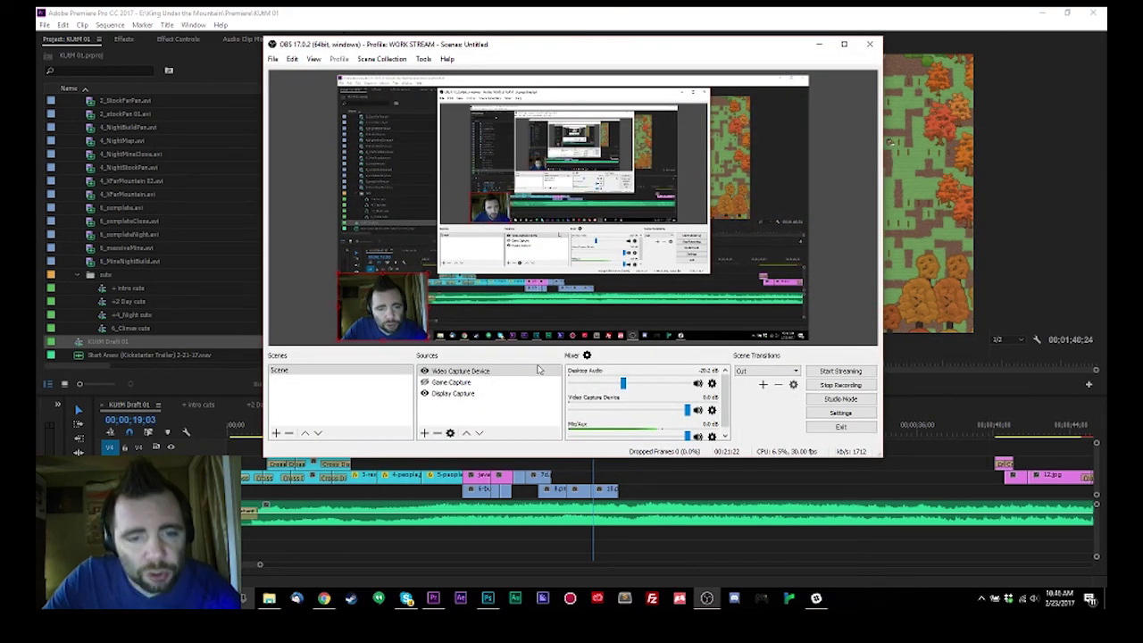